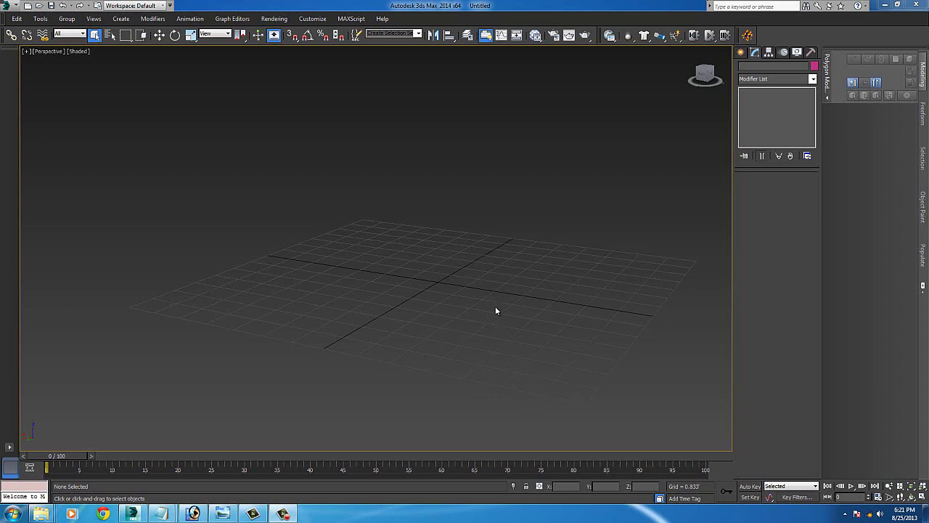
# Open Particle View, enlarge its window and add an mParticles Flow to the empty canvas.
pyautogui.moveTo(513, 291); pyautogui.dragTo(506, 306, button='middle')
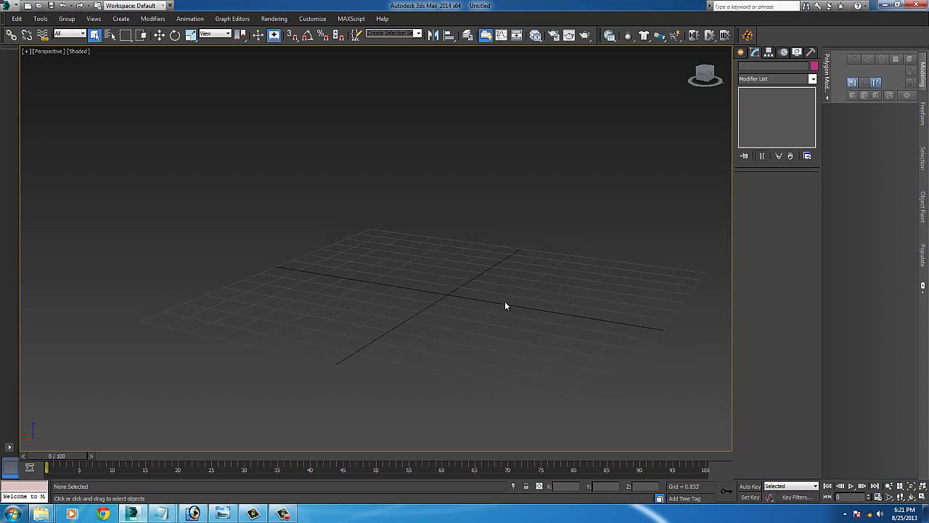
pyautogui.press('6')
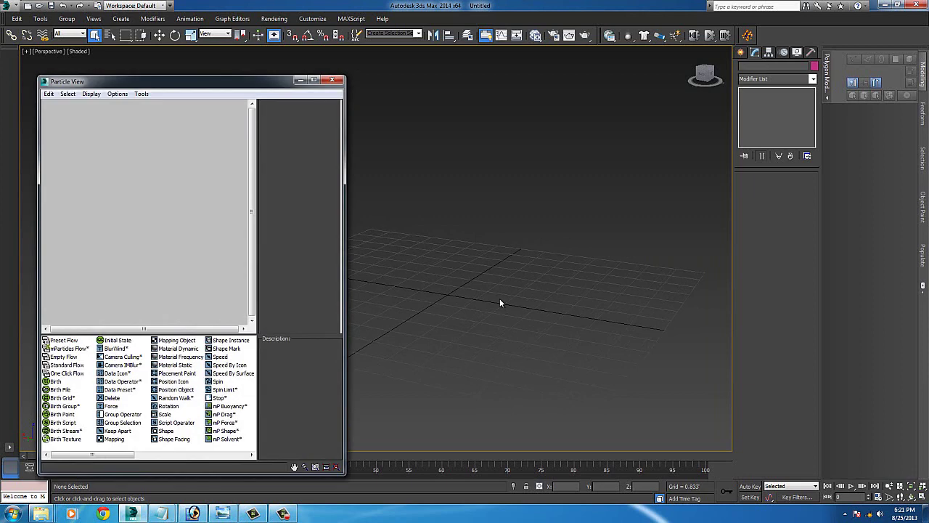
pyautogui.moveTo(232, 81); pyautogui.dragTo(403, 66)
pyautogui.moveTo(520, 249); pyautogui.dragTo(716, 243)
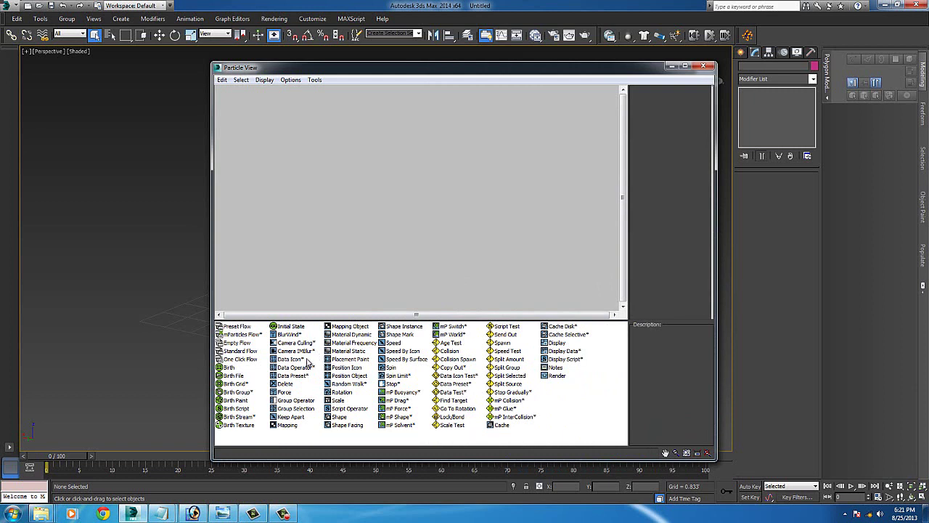
pyautogui.moveTo(243, 335); pyautogui.dragTo(313, 242)
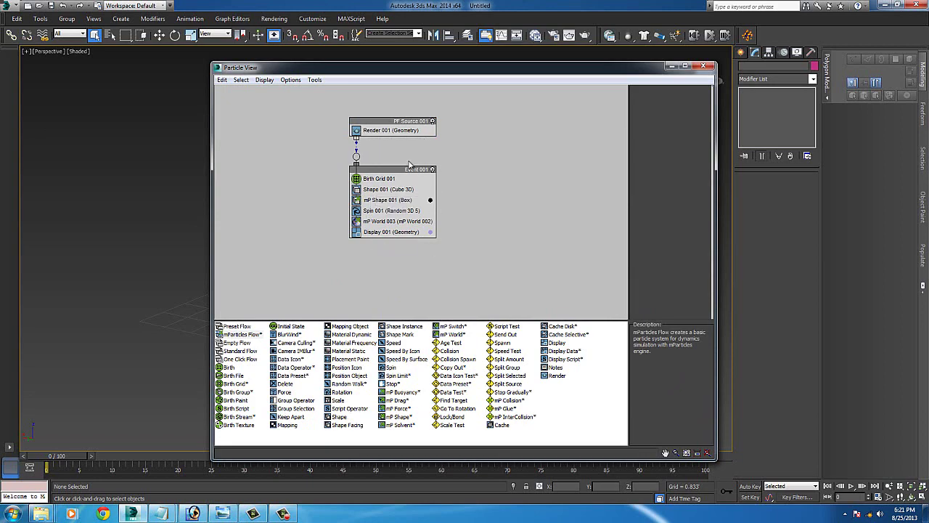
# Rearrange and narrow the Particle View window so the flow nodes and the particle cube in the viewport are both in sight.
pyautogui.moveTo(530, 70); pyautogui.dragTo(387, 79)
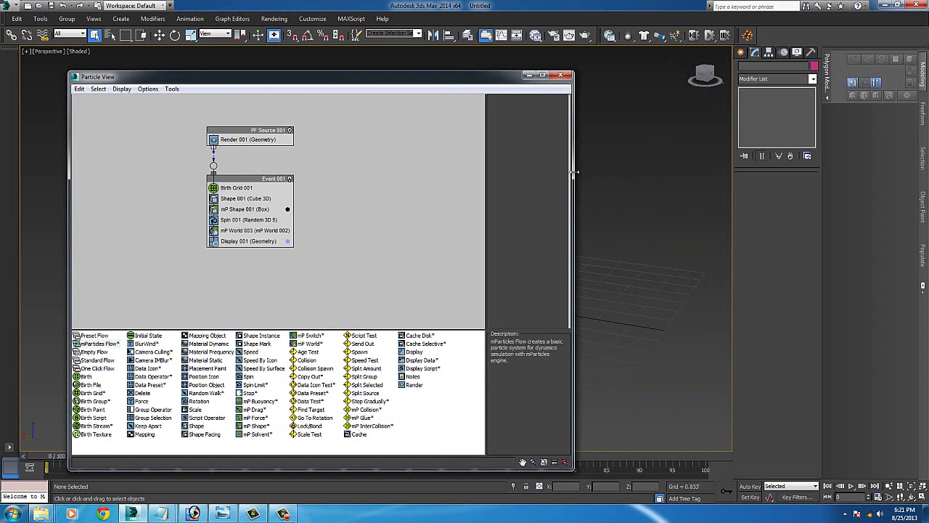
pyautogui.moveTo(573, 175); pyautogui.dragTo(394, 175)
pyautogui.moveTo(516, 186); pyautogui.dragTo(589, 197, button='middle')
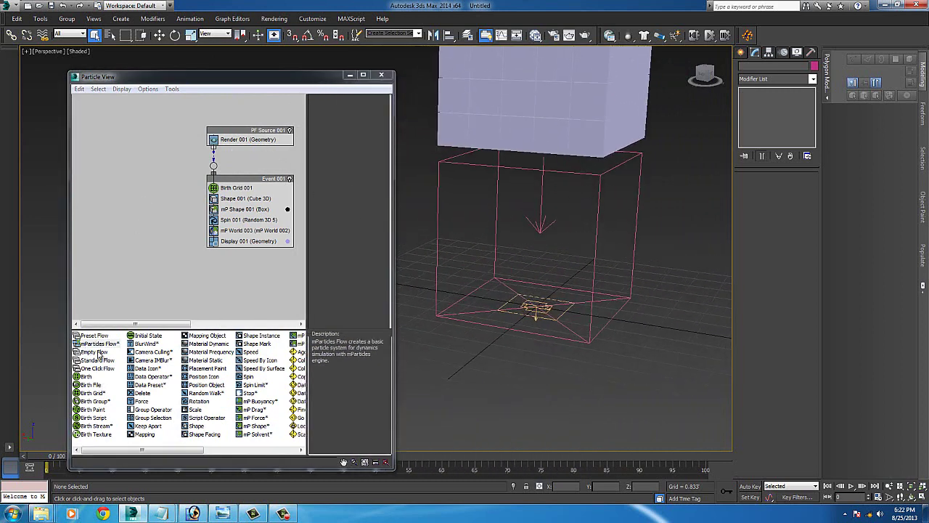
pyautogui.moveTo(214, 202); pyautogui.dragTo(139, 215, button='middle')
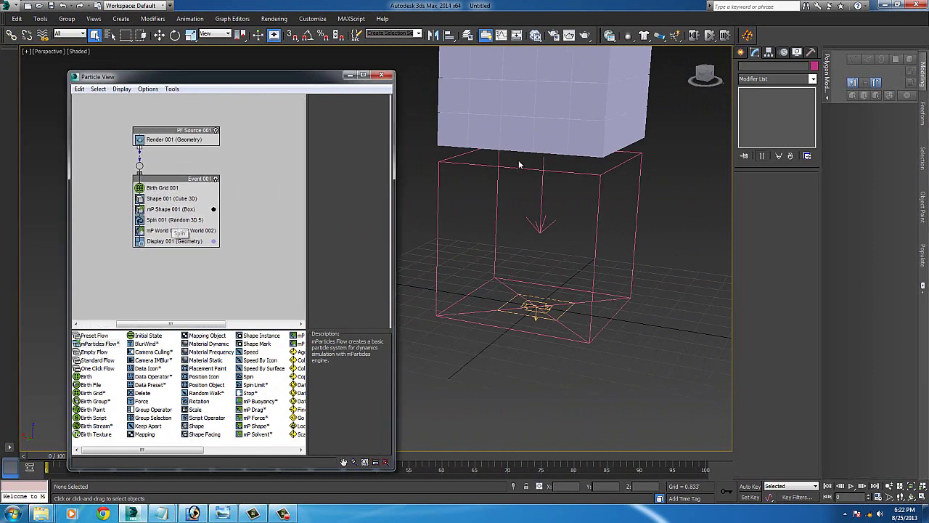
pyautogui.moveTo(540, 180); pyautogui.dragTo(557, 250, button='middle')
pyautogui.keyDown('alt'); pyautogui.moveTo(573, 141); pyautogui.dragTo(534, 279, button='middle'); pyautogui.keyUp('alt')
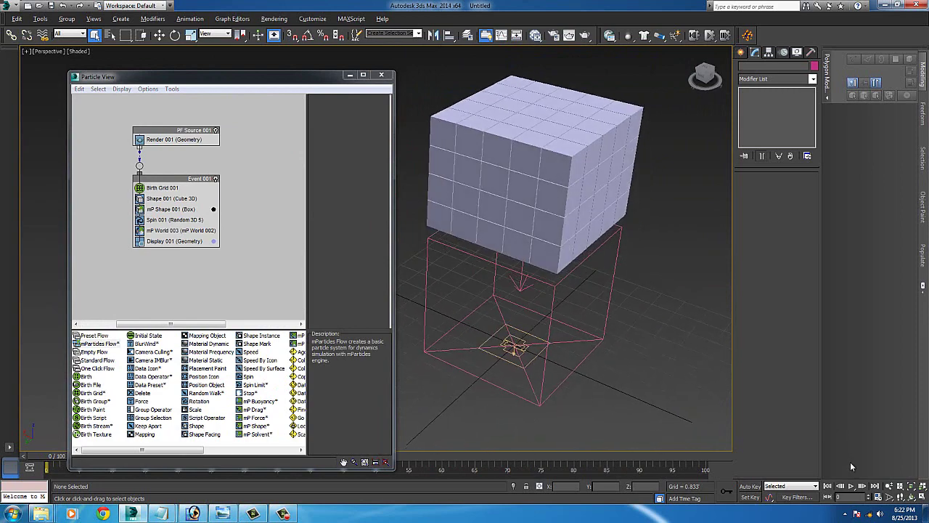
# Play the particle simulation twice, stopping partway to examine the falling cubes from another angle.
pyautogui.click(851, 485)
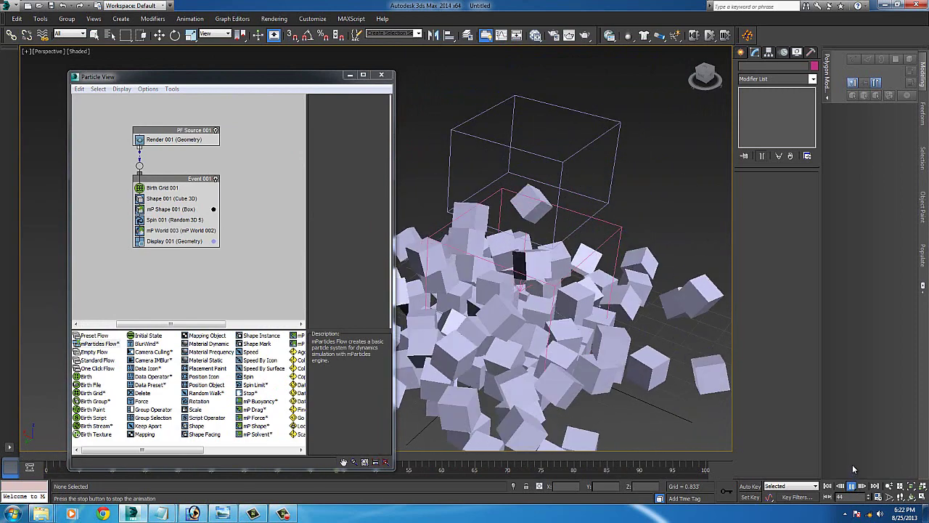
pyautogui.click(853, 486)
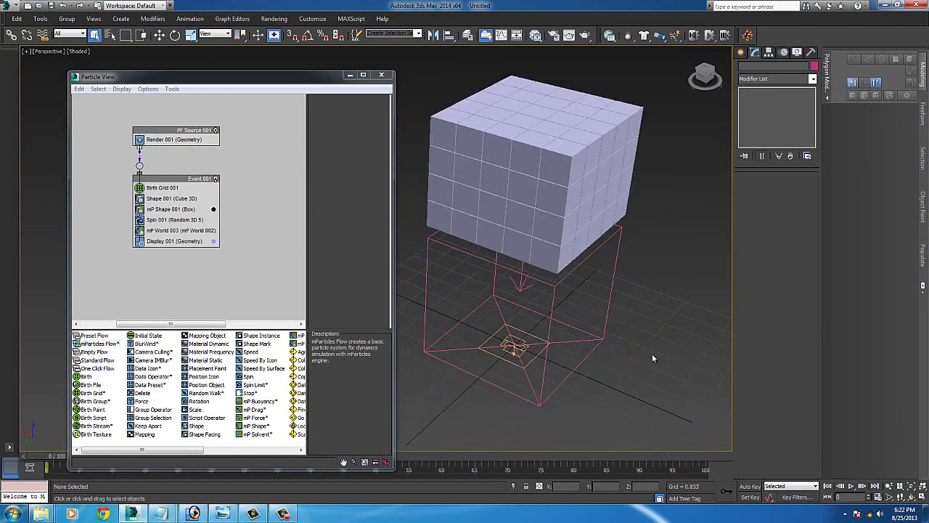
pyautogui.click(852, 486)
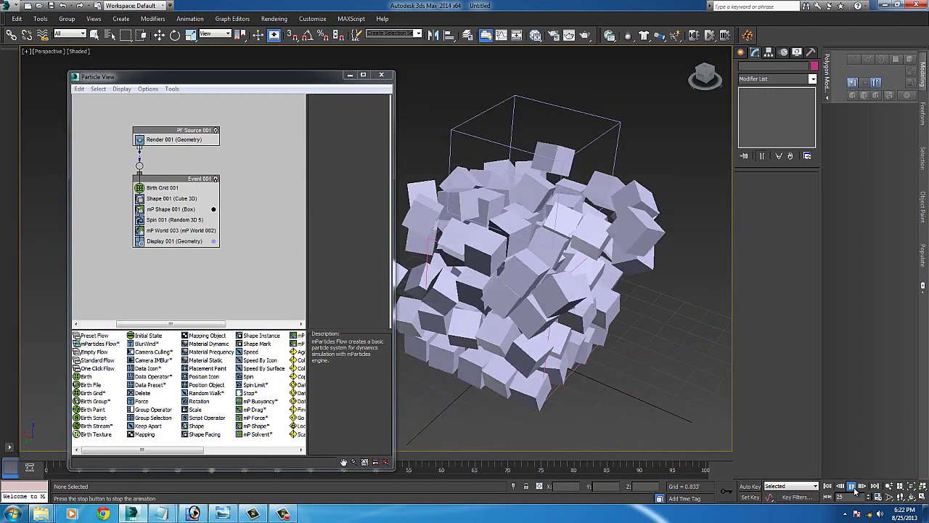
pyautogui.click(851, 486)
pyautogui.keyDown('alt'); pyautogui.moveTo(719, 406); pyautogui.dragTo(632, 125, button='middle'); pyautogui.keyUp('alt')
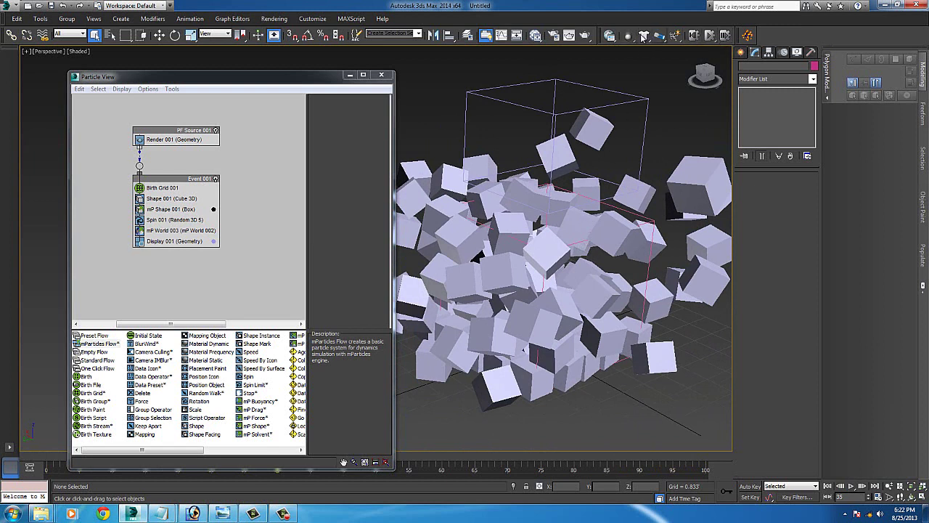
pyautogui.click(696, 38)
pyautogui.scroll(-3, 586, 307)
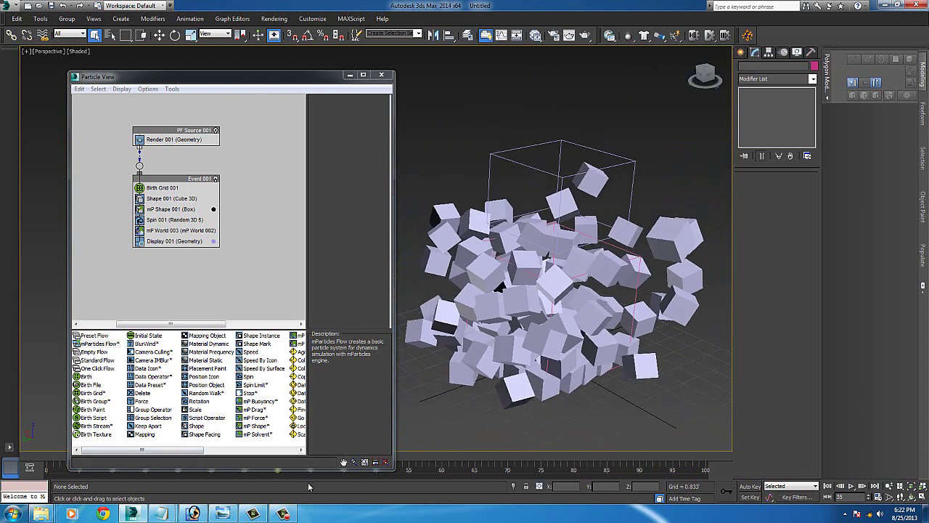
# Shorten the Particle View window to expose the time slider, replay and scrub the simulation, and return to frame 0.
pyautogui.moveTo(311, 471); pyautogui.dragTo(310, 421)
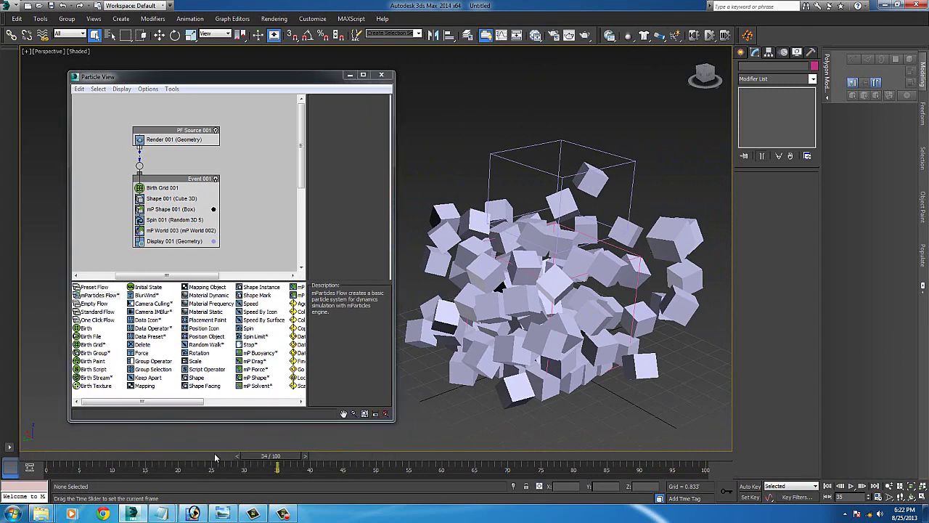
pyautogui.moveTo(283, 457); pyautogui.dragTo(45, 471)
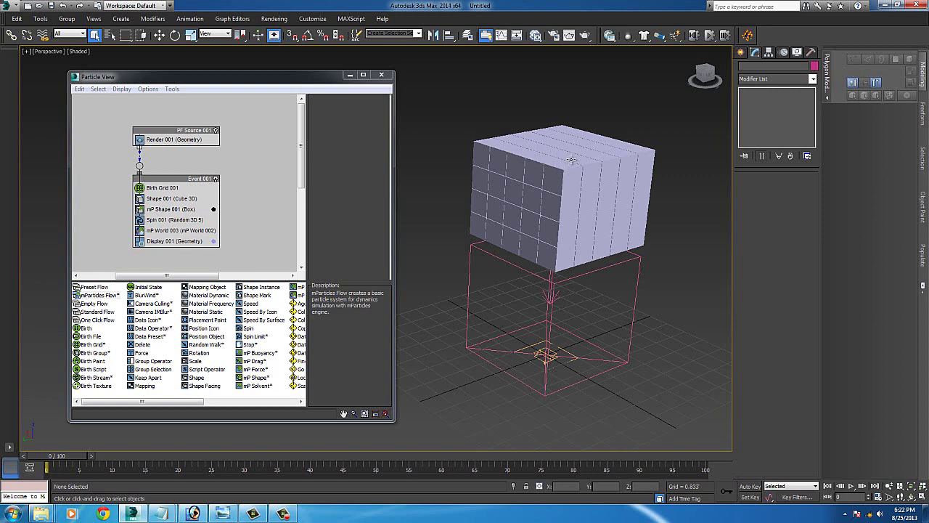
pyautogui.click(851, 486)
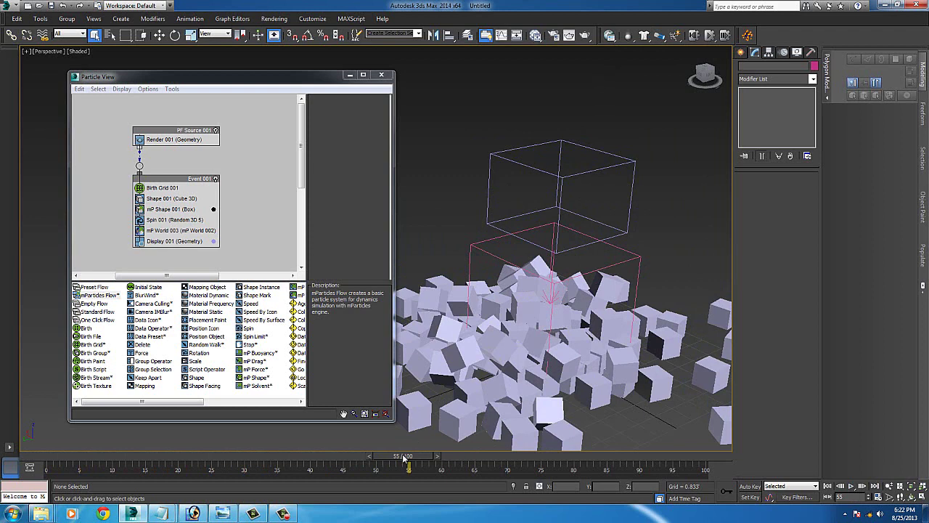
pyautogui.moveTo(404, 457); pyautogui.dragTo(240, 457)
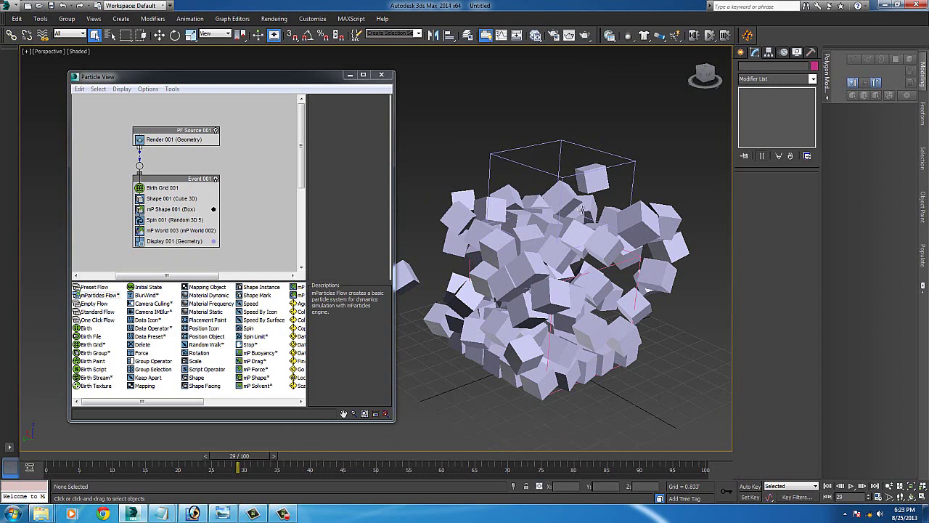
pyautogui.click(51, 459)
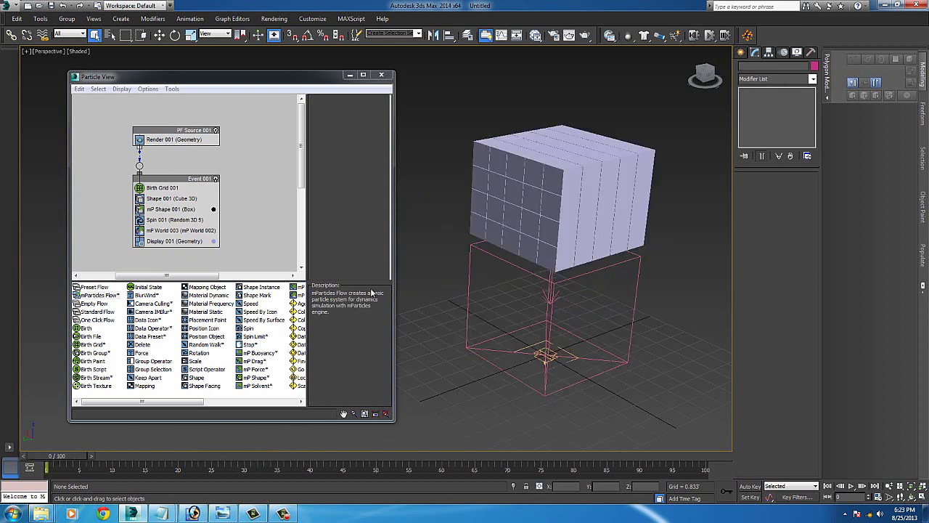
# Create a box about 7' long, 8' wide and 1.2' high, and raise it beneath the particle cube to Z about 2.46'.
pyautogui.click(741, 53)
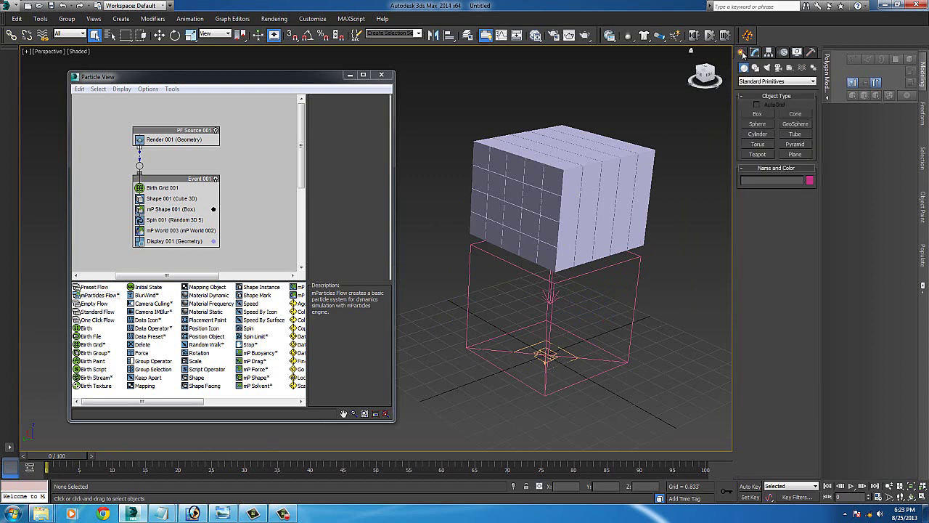
pyautogui.click(757, 114)
pyautogui.moveTo(444, 270); pyautogui.dragTo(681, 297)
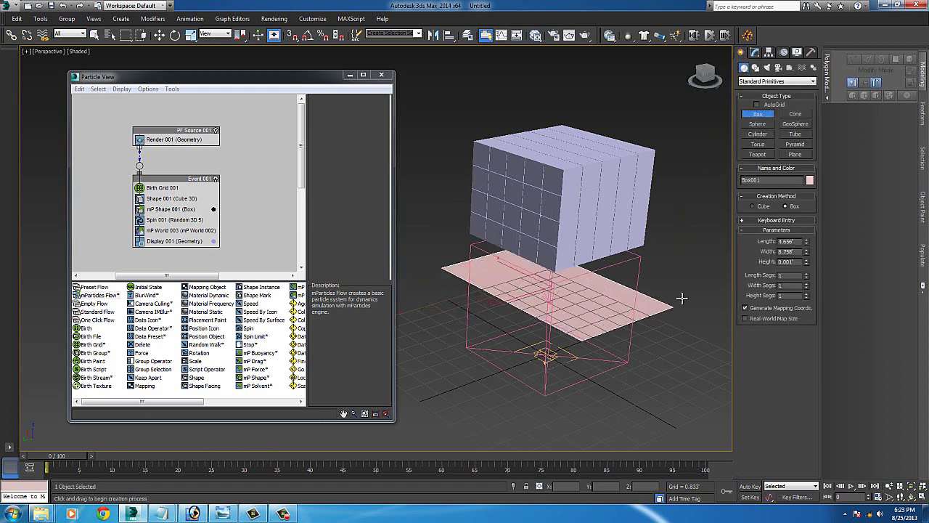
pyautogui.click(672, 240)
pyautogui.rightClick(668, 246)
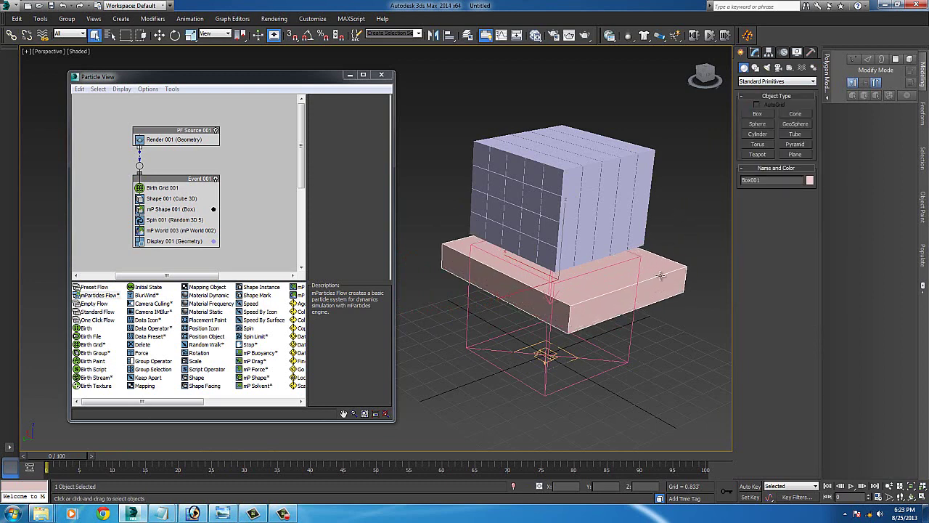
pyautogui.press('w')
pyautogui.moveTo(528, 281); pyautogui.dragTo(544, 236)
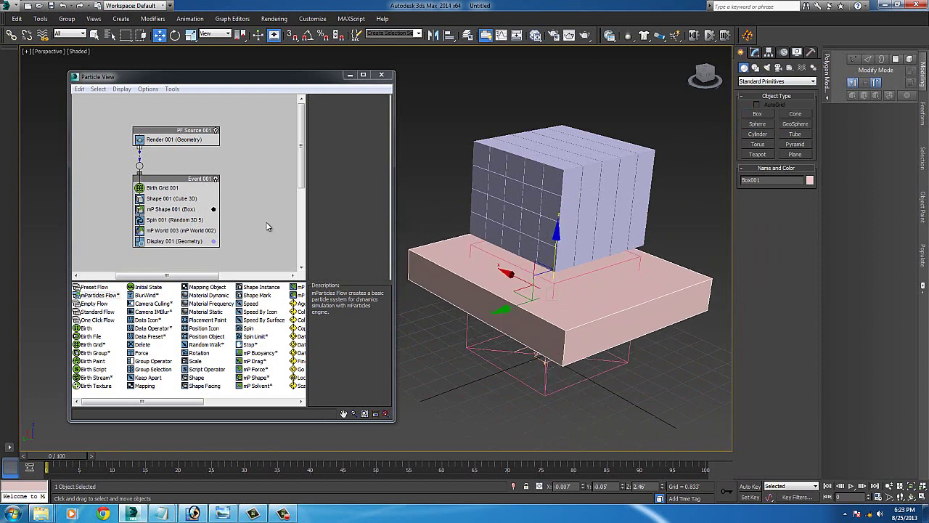
# Insert an mP Collision test into Event 001 directly above the mP World operator.
pyautogui.moveTo(181, 402); pyautogui.dragTo(250, 404)
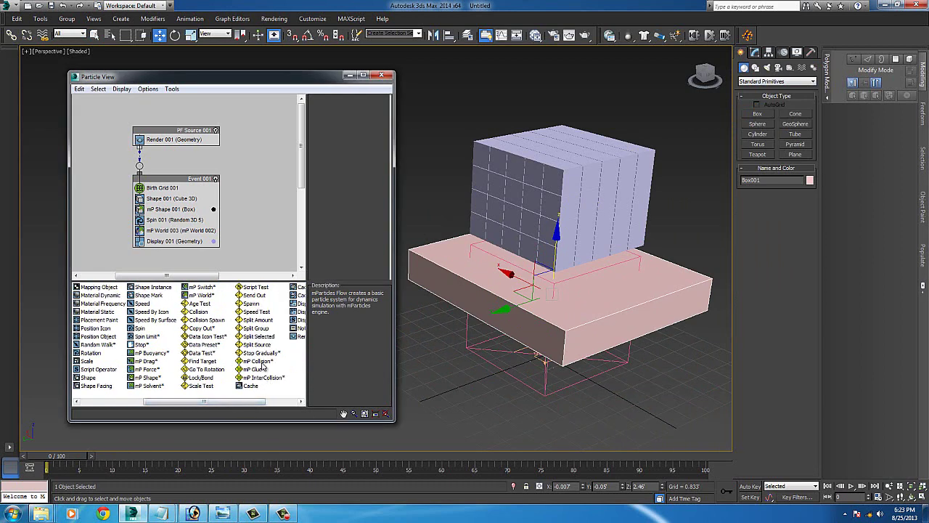
pyautogui.moveTo(262, 362); pyautogui.dragTo(184, 231)
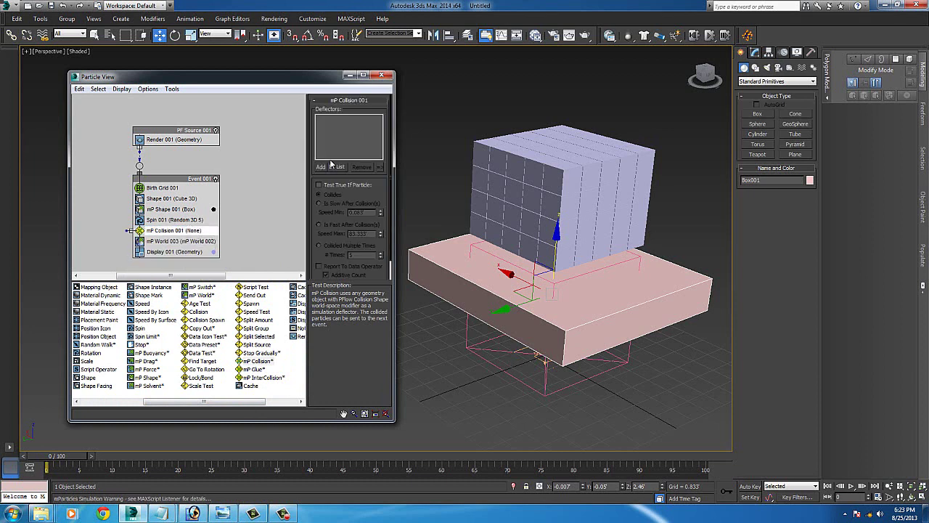
# Try to add the box as a deflector of the mP Collision test.
pyautogui.click(320, 166)
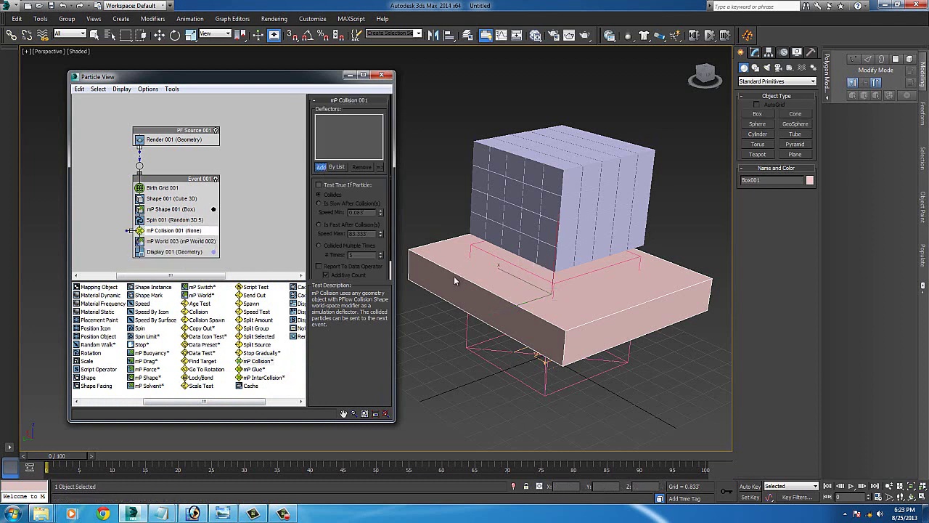
pyautogui.click(324, 169)
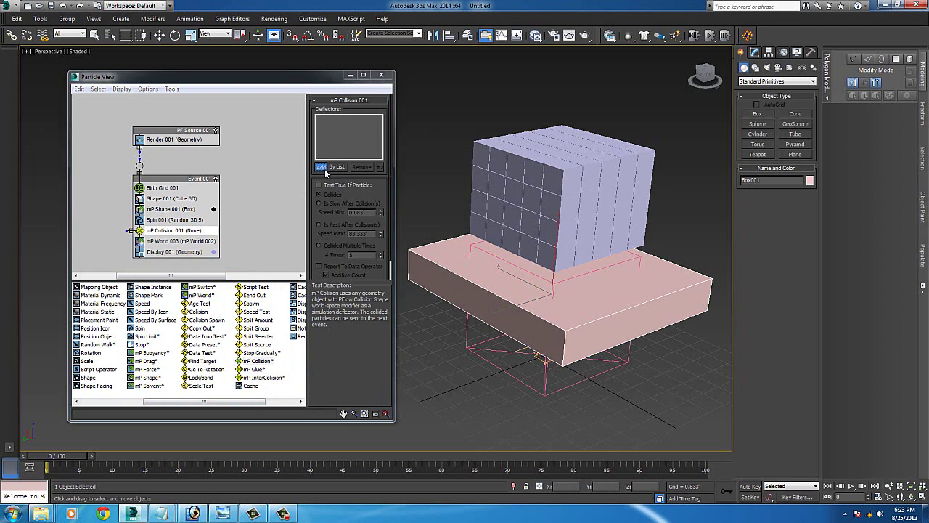
pyautogui.click(325, 172)
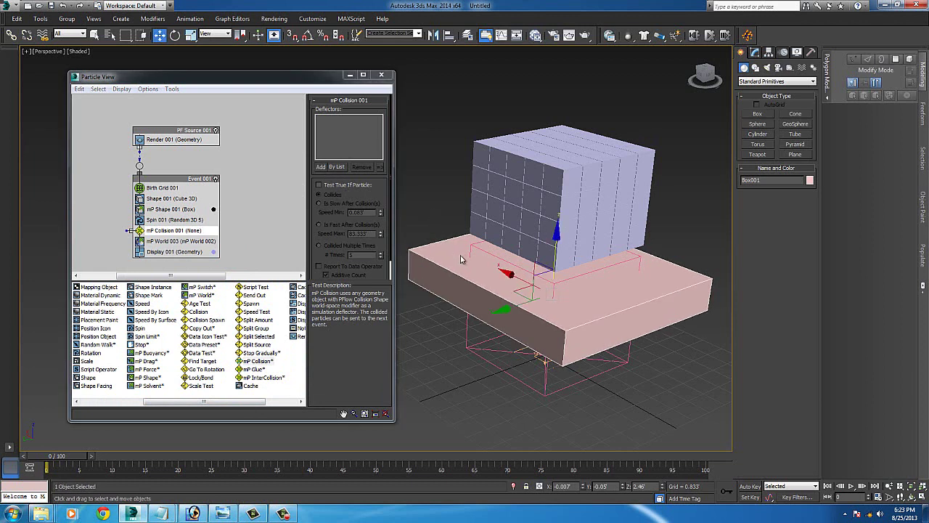
# Apply the PFlow Collision Shape (WSM) modifier to the box.
pyautogui.click(784, 81)
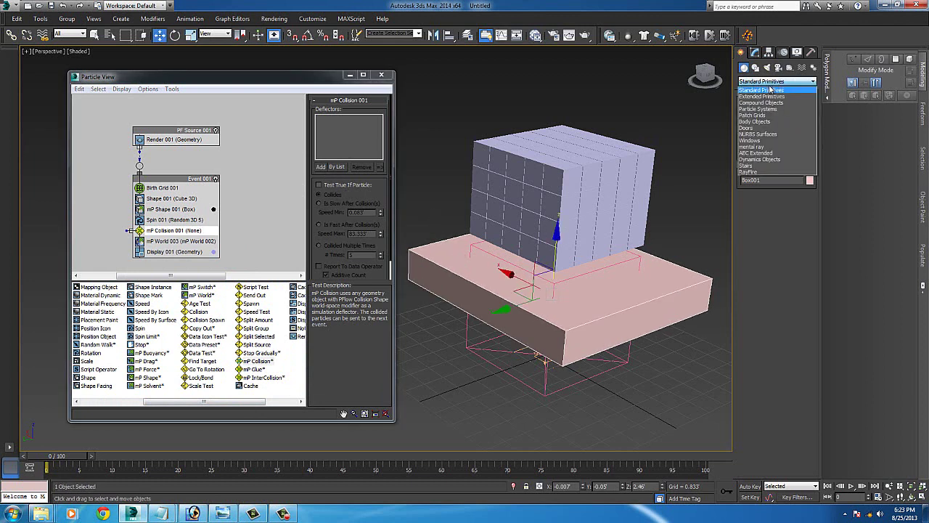
pyautogui.click(769, 91)
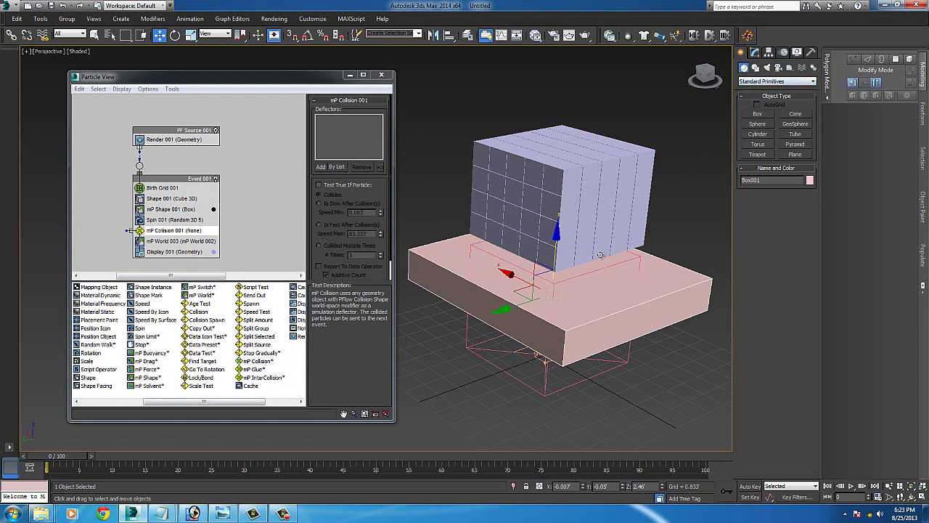
pyautogui.click(756, 54)
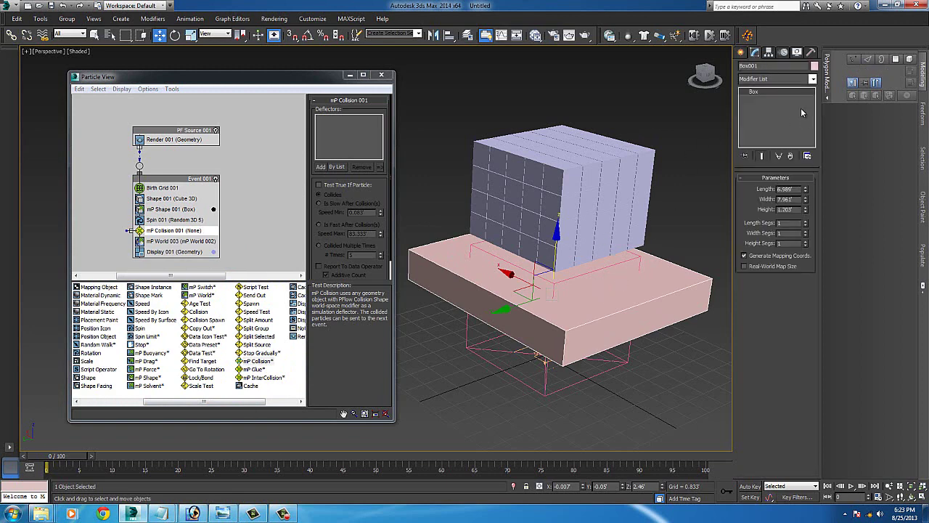
pyautogui.click(779, 79)
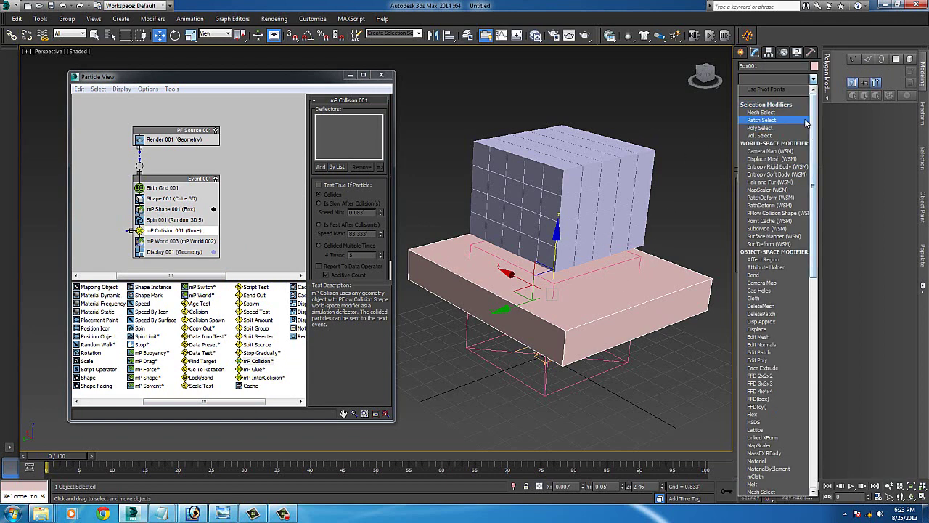
pyautogui.press('p')
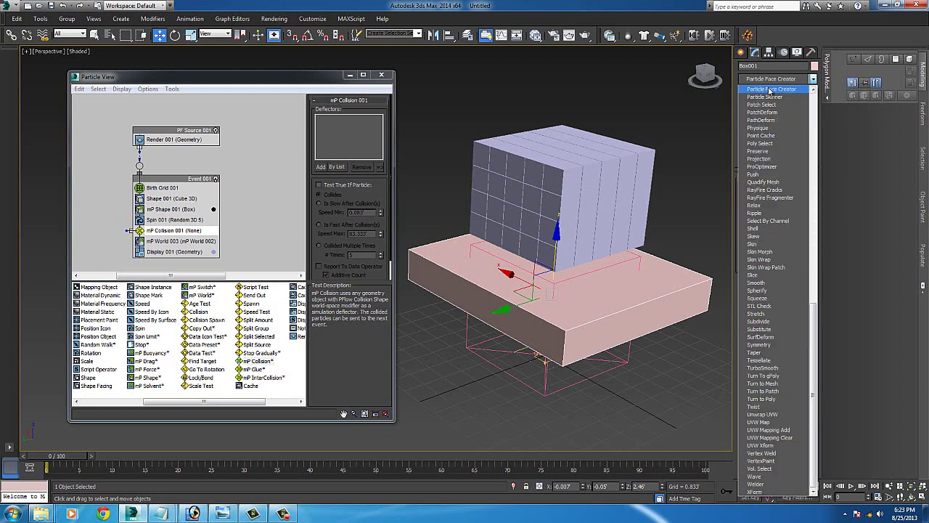
pyautogui.click(813, 90)
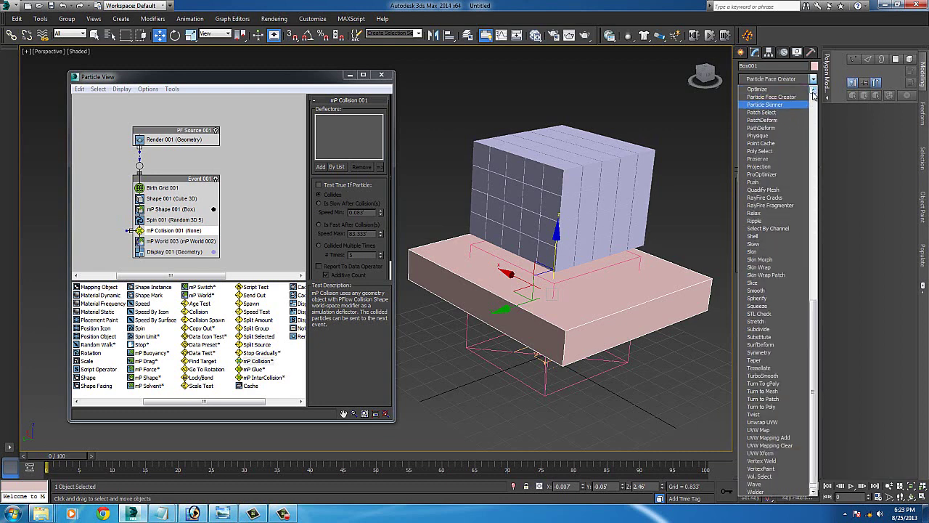
pyautogui.scroll(15, 815, 97)
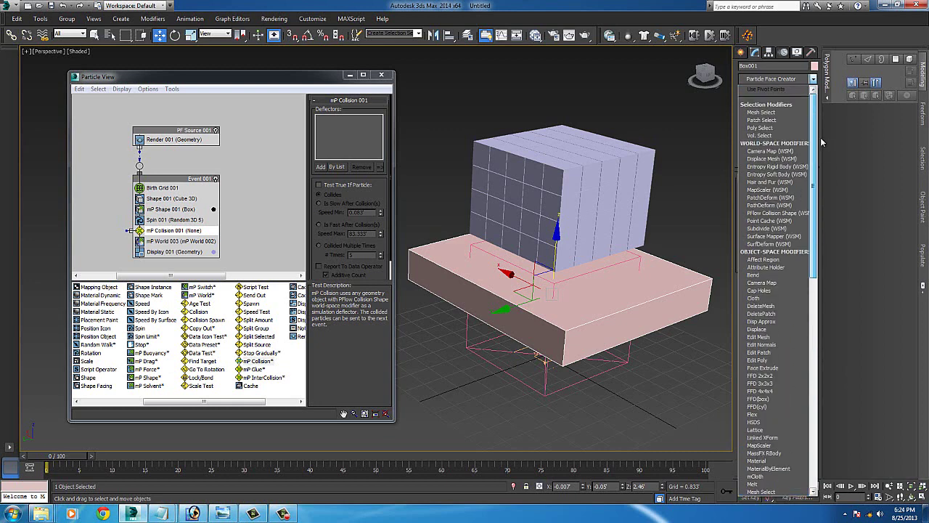
pyautogui.click(773, 213)
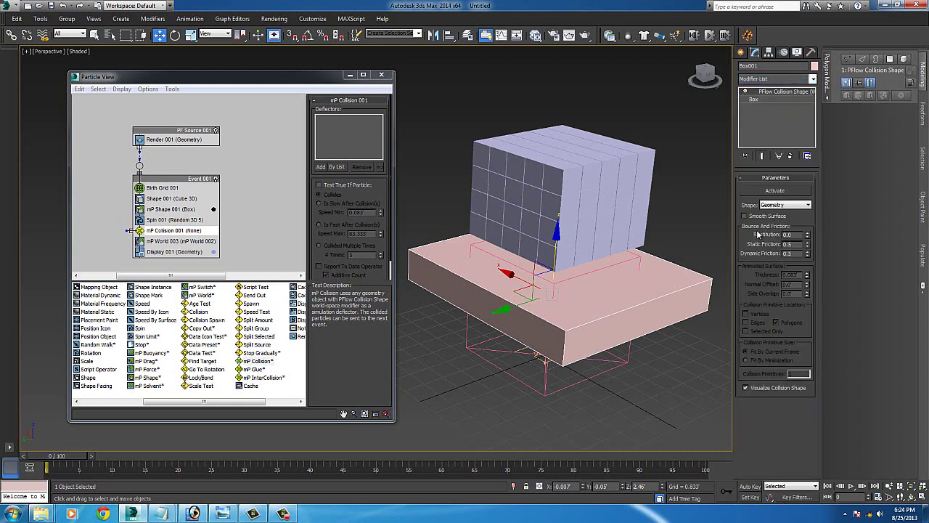
# Activate the box's collision shape with Smooth Surface enabled, and add the box as a deflector of the mP Collision test.
pyautogui.click(774, 191)
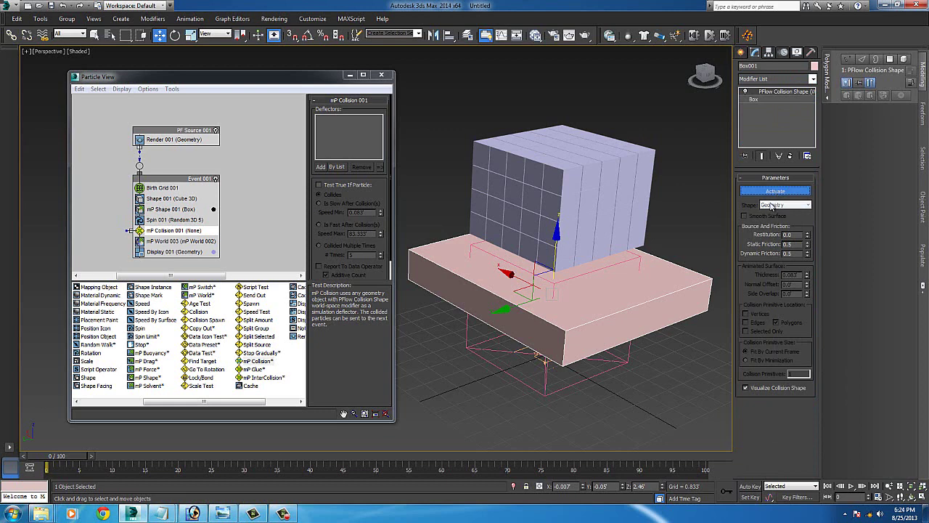
pyautogui.click(770, 216)
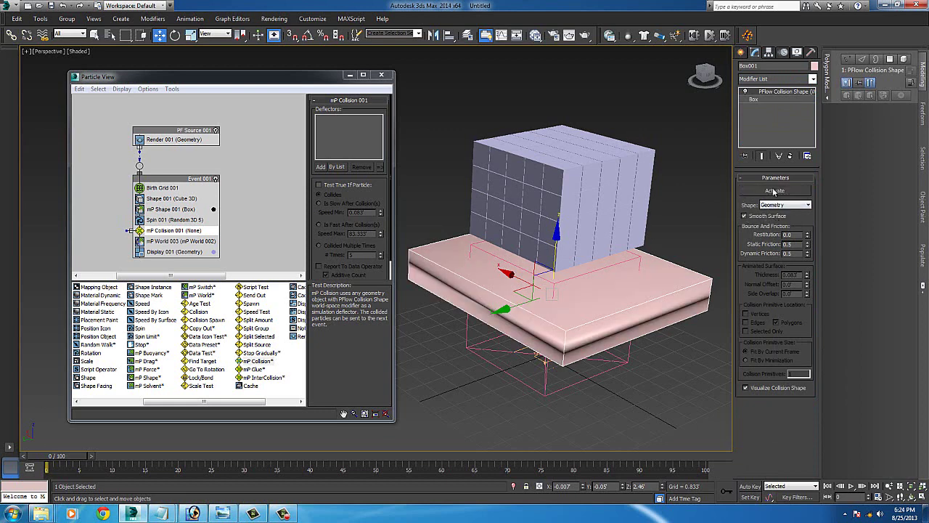
pyautogui.click(774, 190)
pyautogui.click(320, 166)
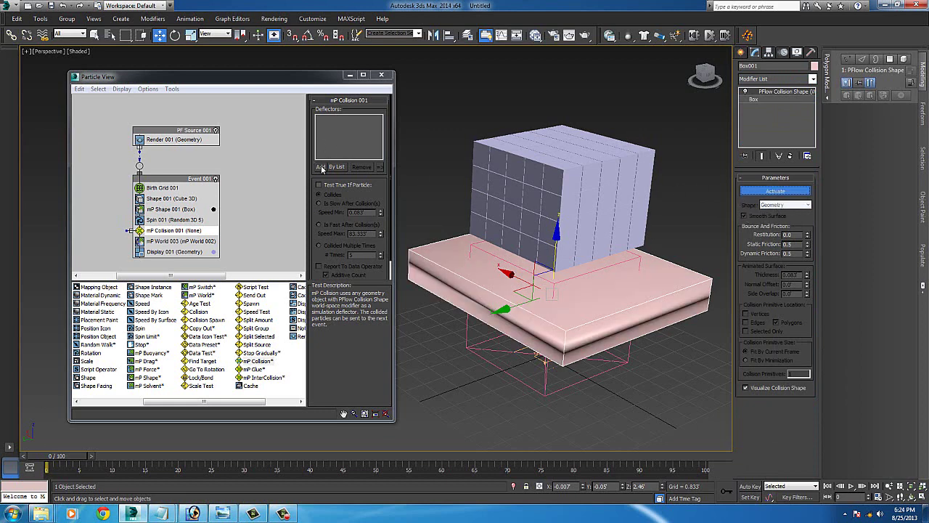
pyautogui.click(456, 259)
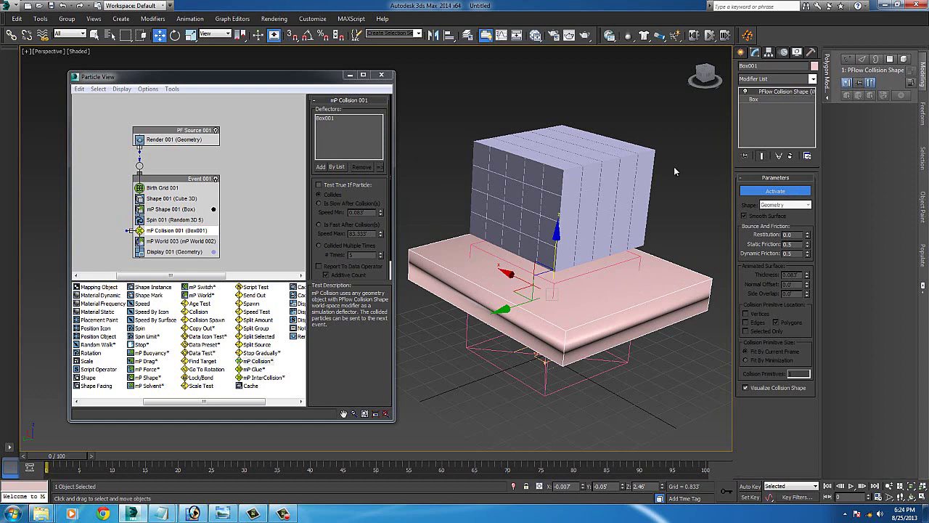
# Show the Deflectors category of space warps to review the available deflector types.
pyautogui.click(741, 53)
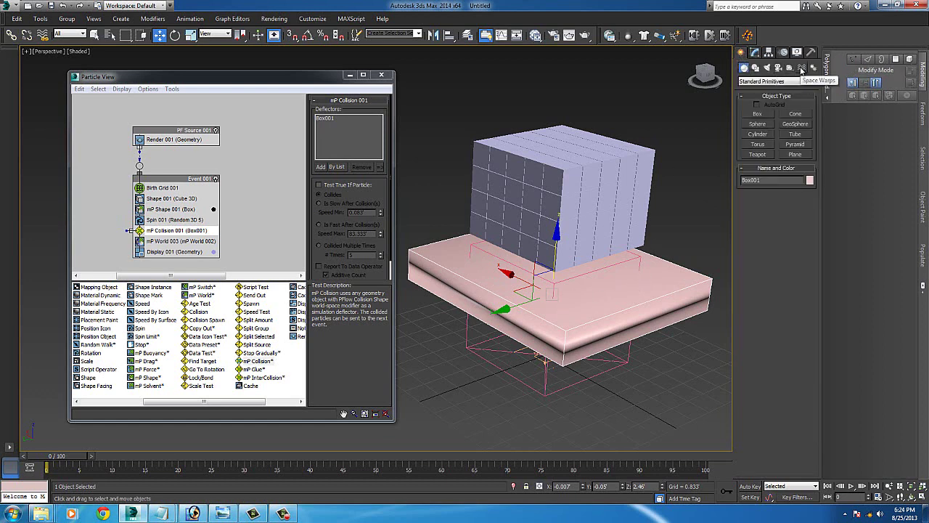
pyautogui.click(801, 67)
pyautogui.click(773, 81)
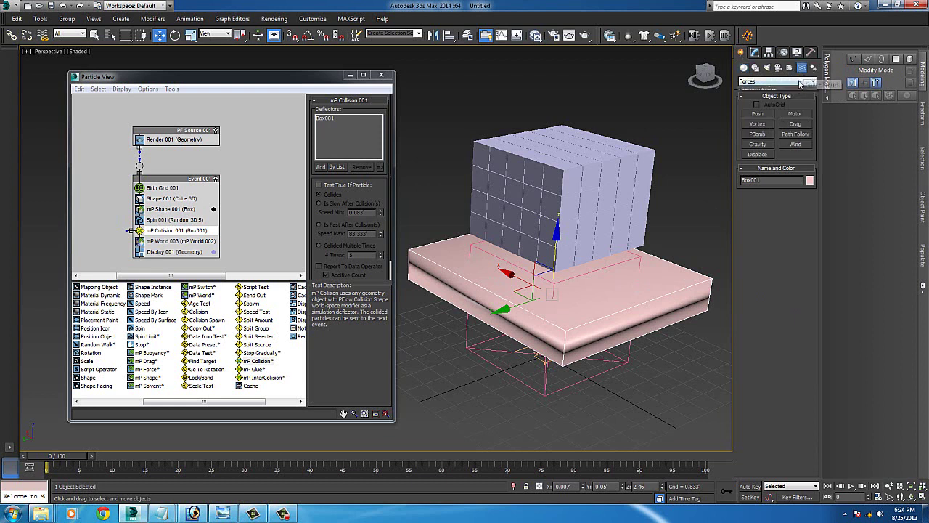
pyautogui.click(757, 96)
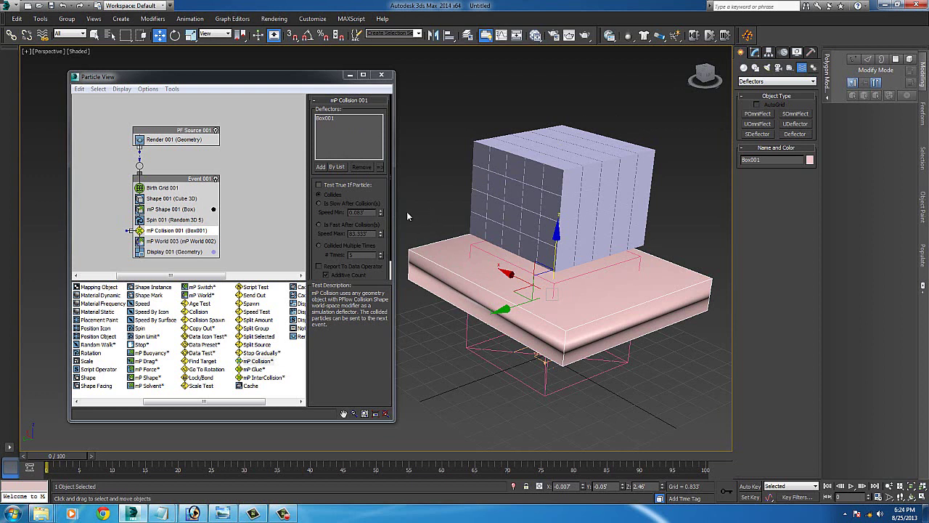
# Deselect the box, play the particle simulation, and return to frame 0.
pyautogui.click(446, 208)
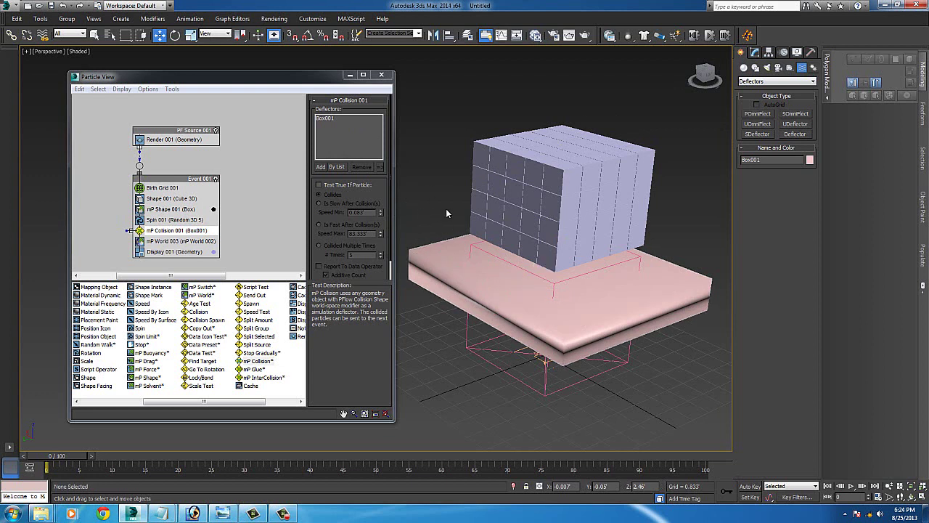
pyautogui.click(851, 485)
pyautogui.click(851, 486)
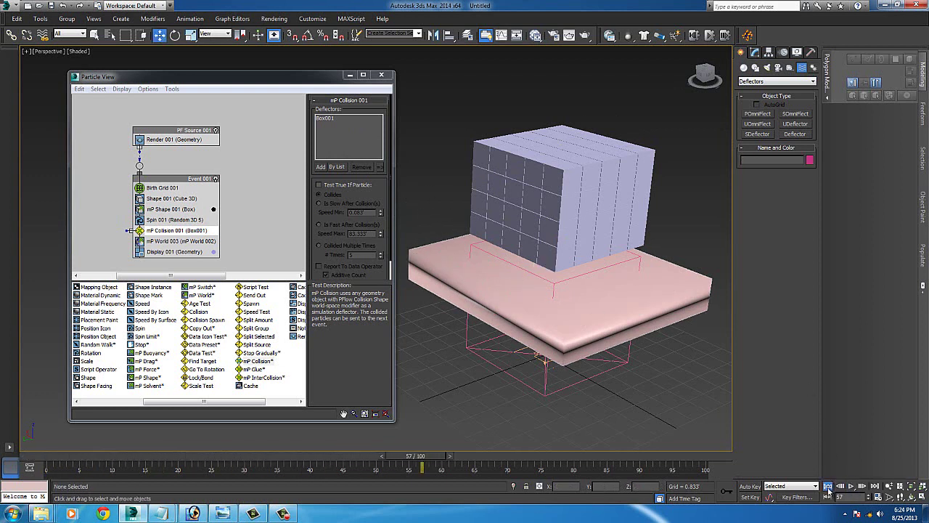
pyautogui.click(828, 485)
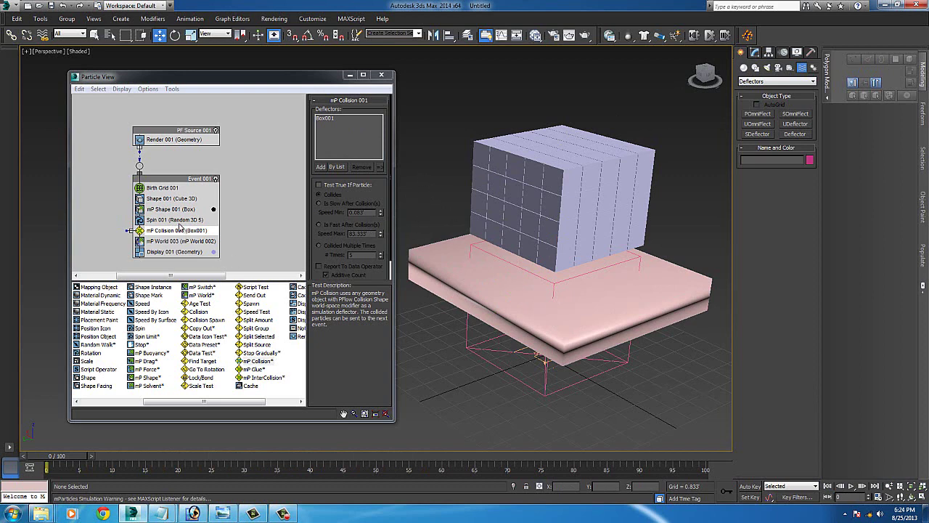
# Move the mP Collision test directly below the mP World operator in Event 001 and play the simulation to check the collision.
pyautogui.moveTo(182, 230); pyautogui.dragTo(211, 248)
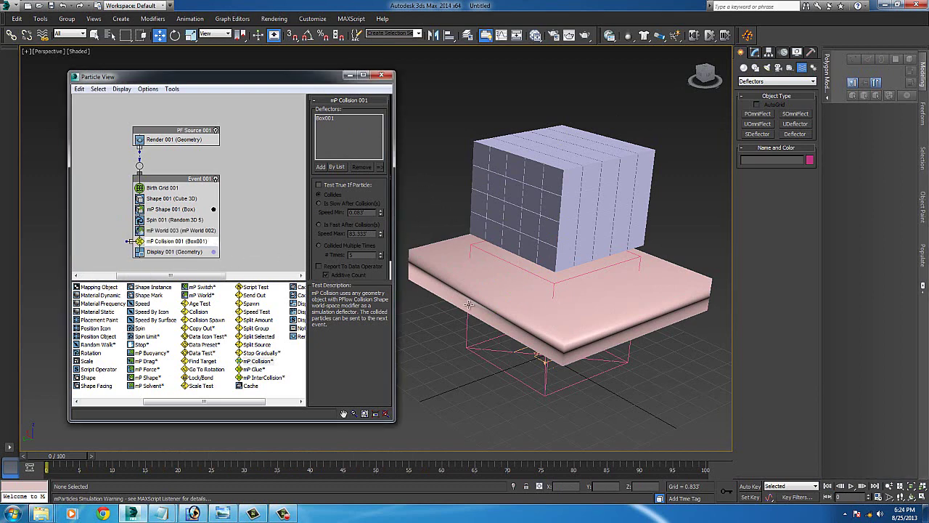
pyautogui.click(851, 485)
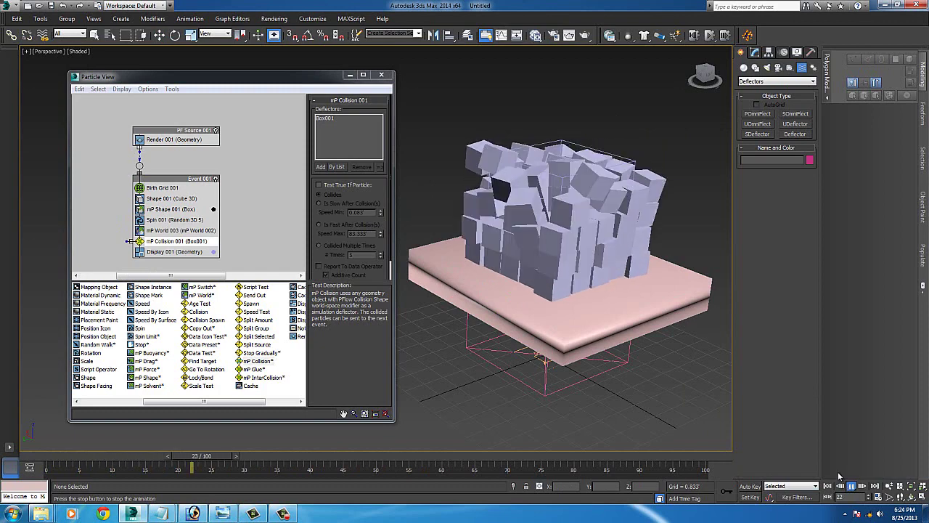
pyautogui.click(852, 486)
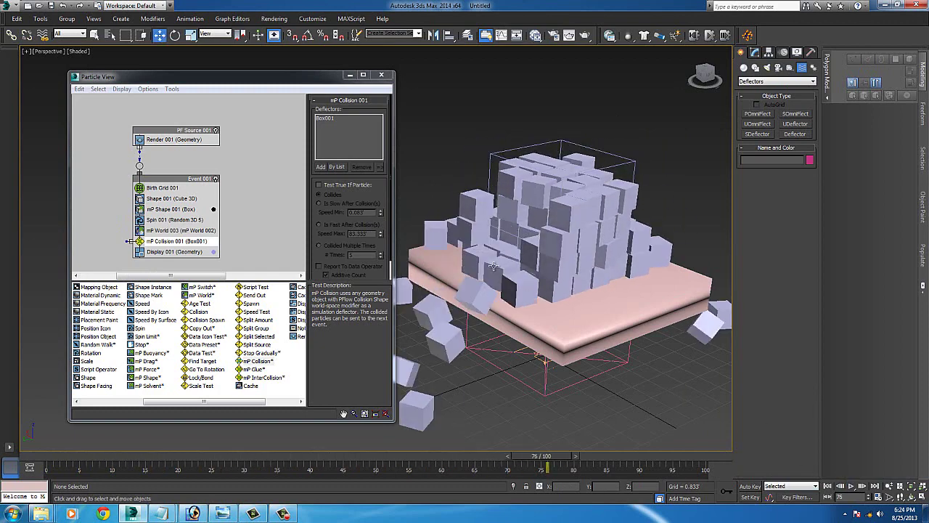
pyautogui.scroll(3, 540, 170)
pyautogui.keyDown('alt'); pyautogui.moveTo(539, 170); pyautogui.dragTo(538, 207, button='middle'); pyautogui.keyUp('alt')
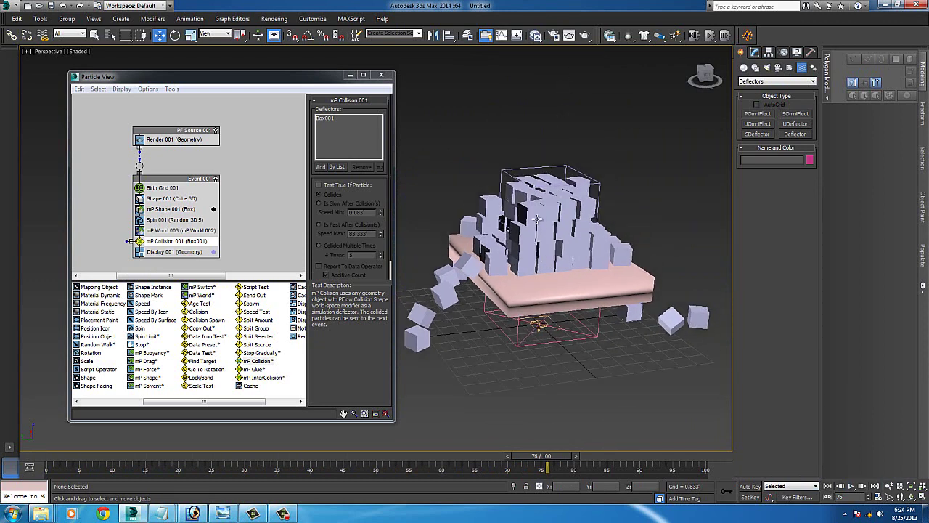
# Slide the box along Y to about -2.95' and on to about -4.51', replaying the simulation between the two moves.
pyautogui.click(553, 292)
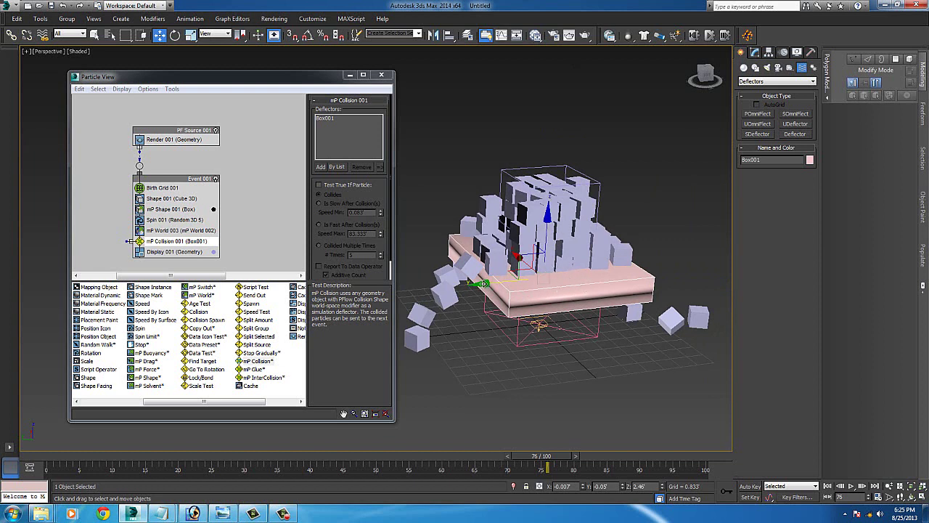
pyautogui.moveTo(495, 281); pyautogui.dragTo(589, 373)
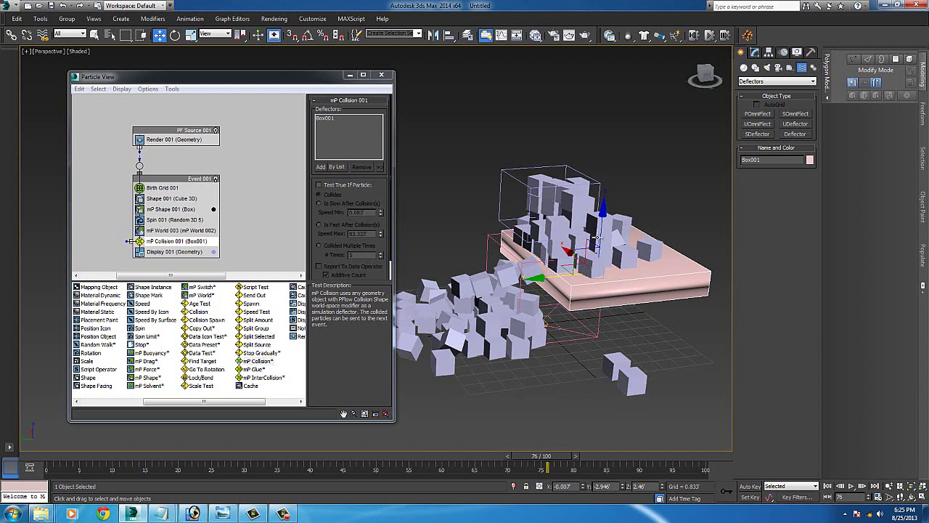
pyautogui.click(71, 457)
pyautogui.click(851, 486)
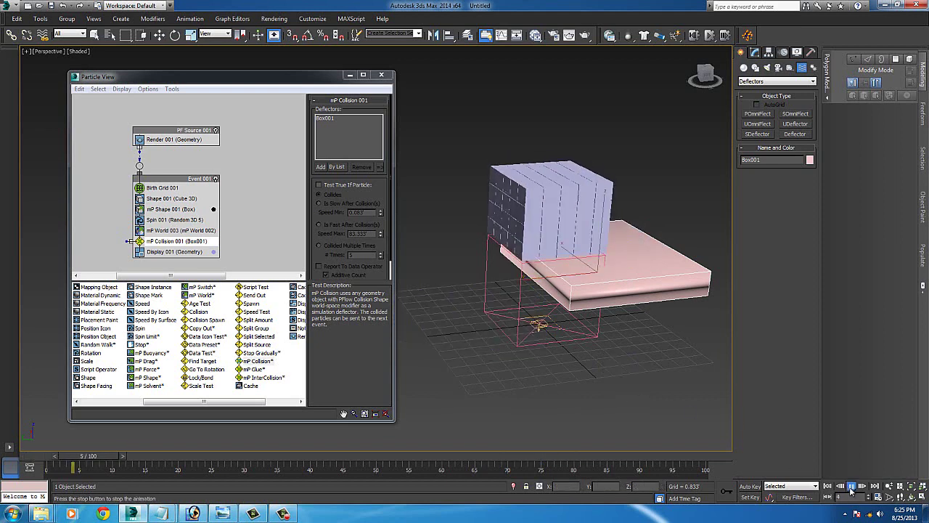
pyautogui.click(851, 486)
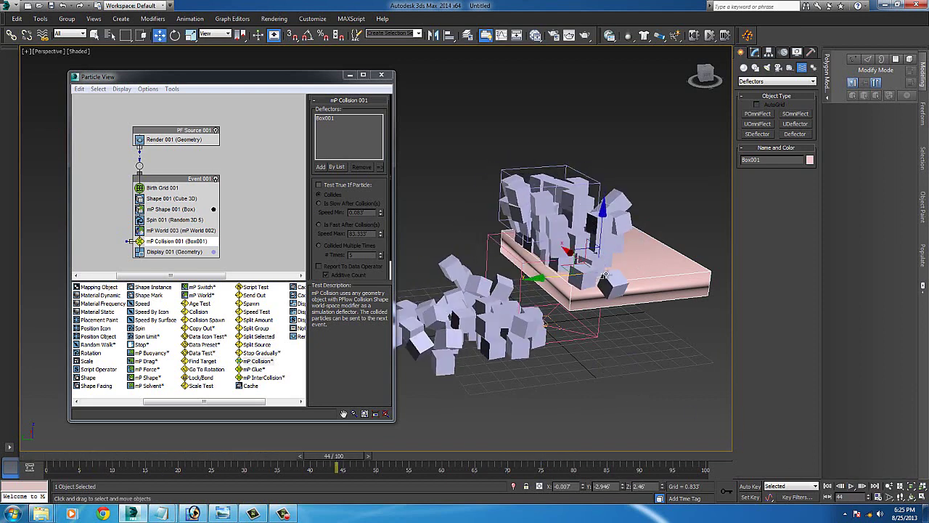
pyautogui.moveTo(546, 282); pyautogui.dragTo(629, 296)
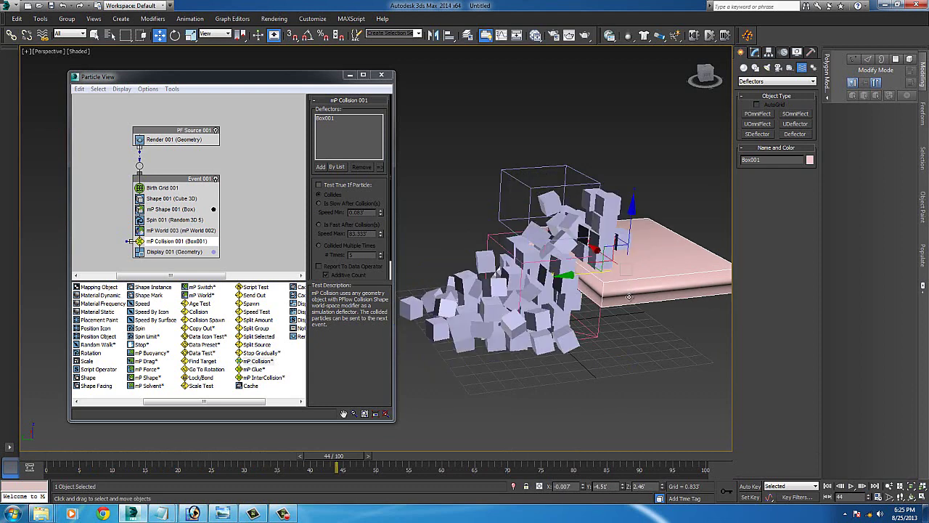
pyautogui.keyDown('alt'); pyautogui.moveTo(609, 258); pyautogui.dragTo(600, 314, button='middle'); pyautogui.keyUp('alt')
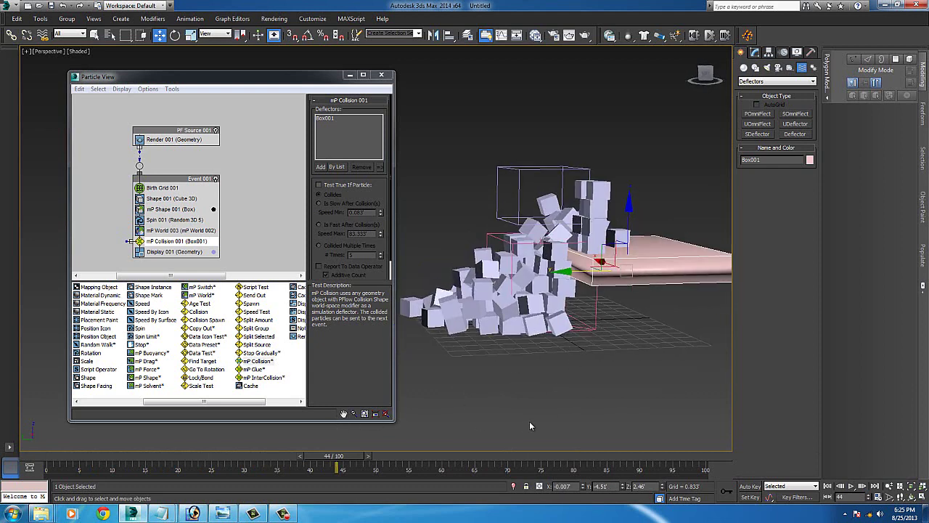
# Delete the box at frame 0, replay the simulation without it, and scrub back to frame 54.
pyautogui.click(827, 485)
pyautogui.press('Delete')
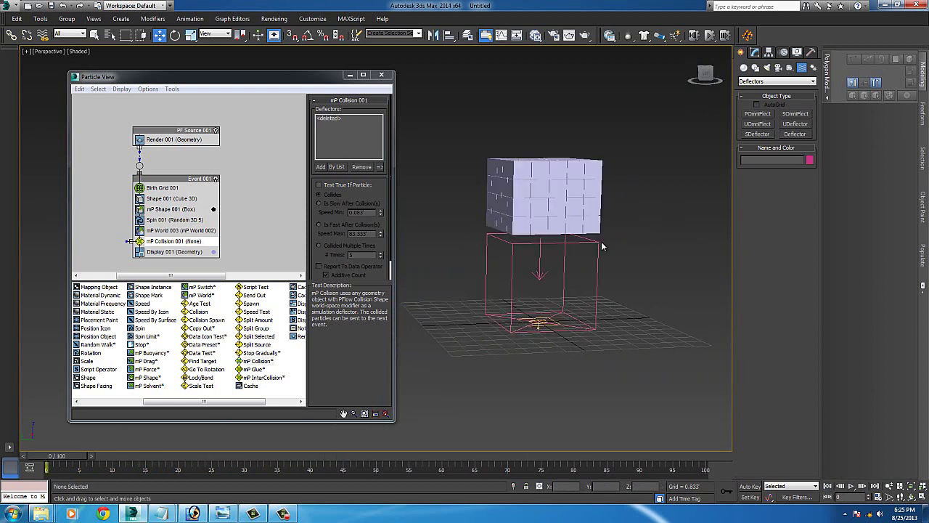
pyautogui.click(851, 486)
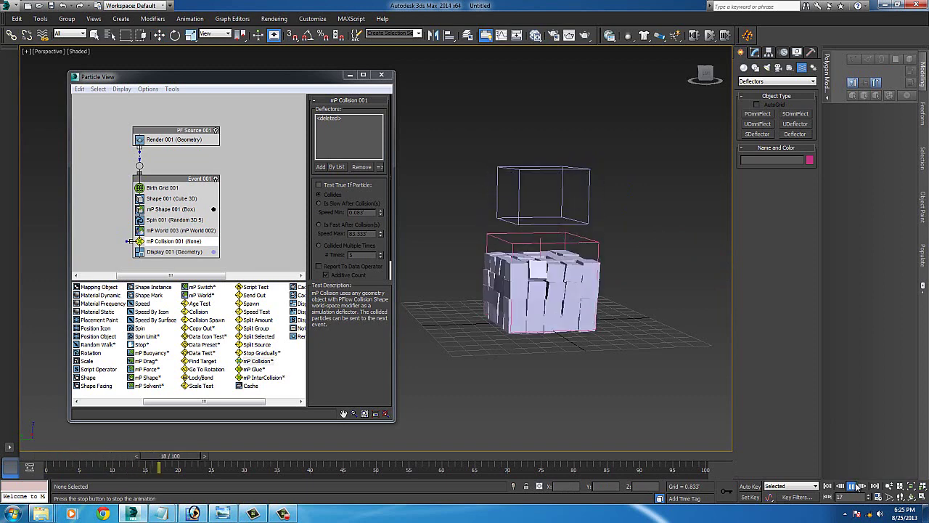
pyautogui.click(851, 486)
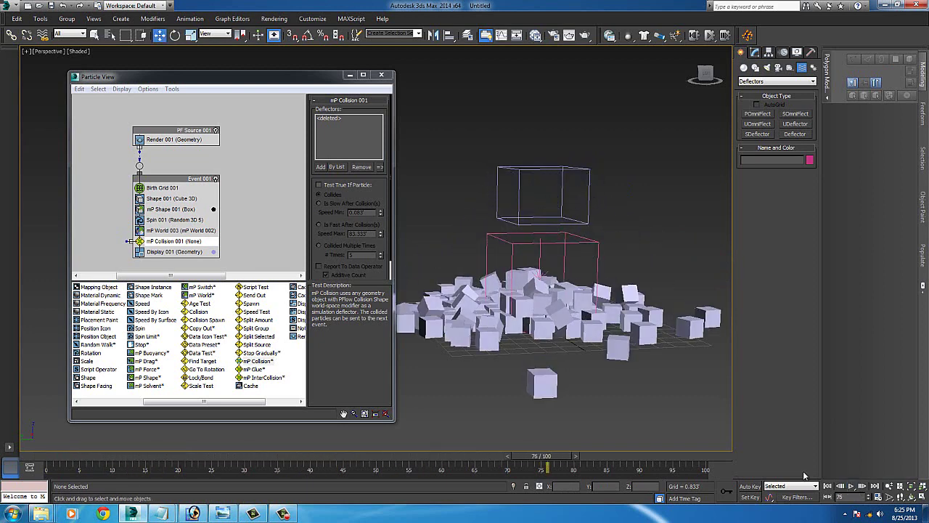
pyautogui.moveTo(466, 459)
pyautogui.mouseDown()
pyautogui.moveTo(454, 458)
pyautogui.moveTo(488, 456)
pyautogui.moveTo(467, 455)
pyautogui.mouseUp()
pyautogui.moveTo(409, 464)
pyautogui.mouseDown()
pyautogui.moveTo(393, 459)
pyautogui.moveTo(401, 458)
pyautogui.mouseUp()
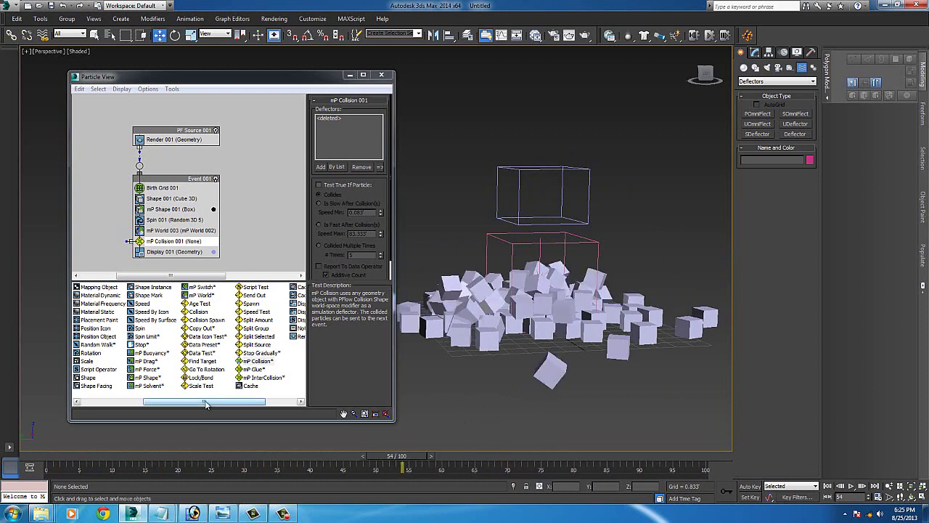
# Insert a Cache operator into PF Source 001 directly below the Render operator.
pyautogui.moveTo(204, 402); pyautogui.dragTo(234, 401)
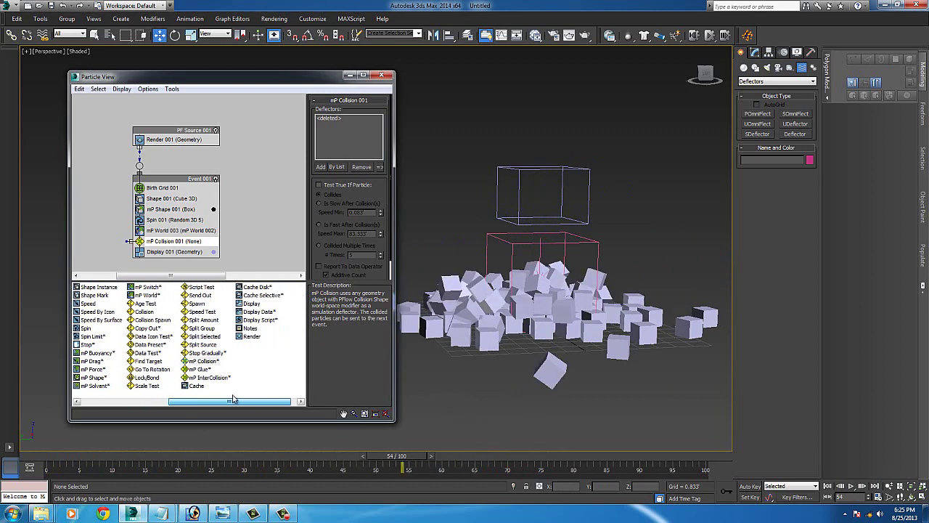
pyautogui.click(260, 287)
pyautogui.click(196, 387)
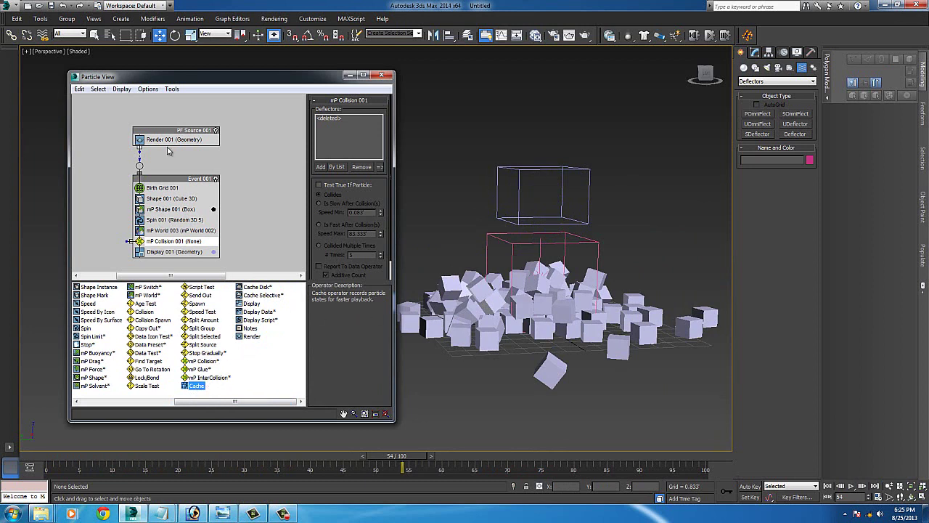
pyautogui.moveTo(201, 388); pyautogui.dragTo(173, 140)
pyautogui.moveTo(248, 172); pyautogui.dragTo(239, 170)
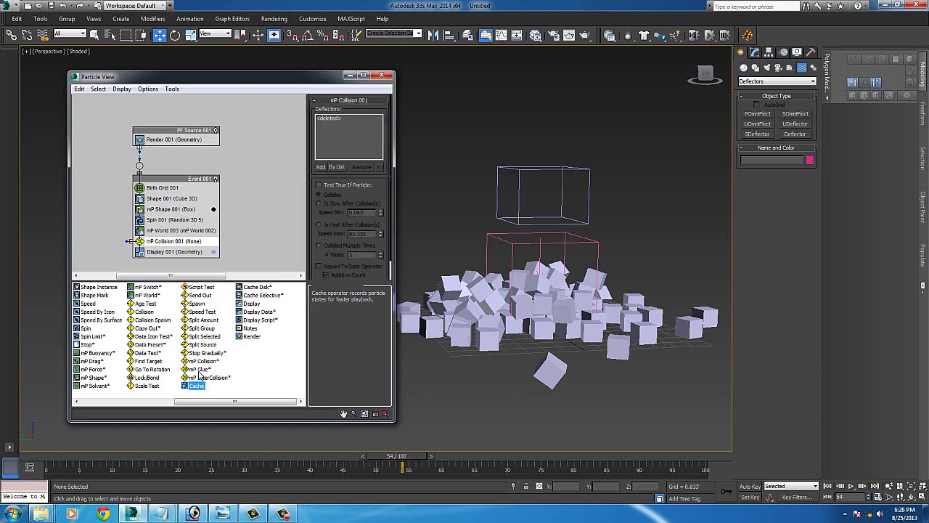
pyautogui.moveTo(200, 389); pyautogui.dragTo(187, 148)
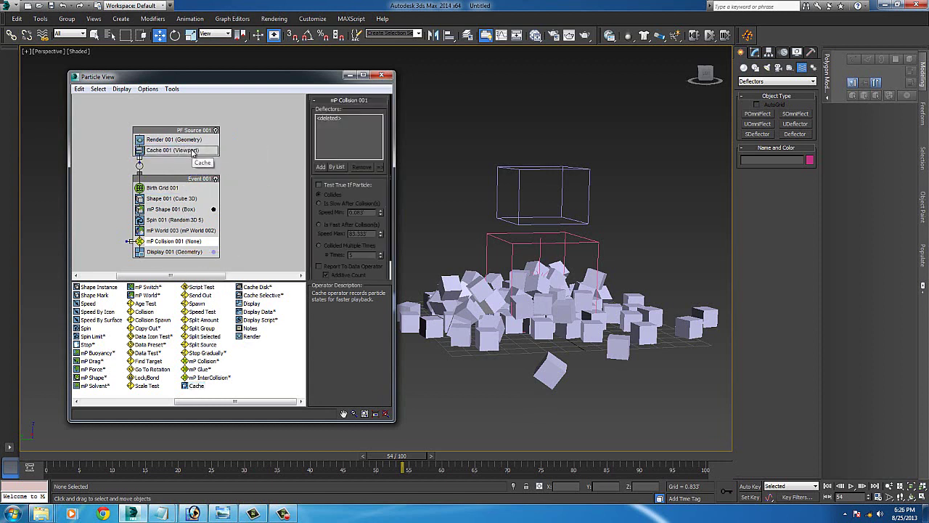
# Manually update the Cache operator for the active segment from frame 0 and scrub the first frames of the simulation.
pyautogui.click(190, 150)
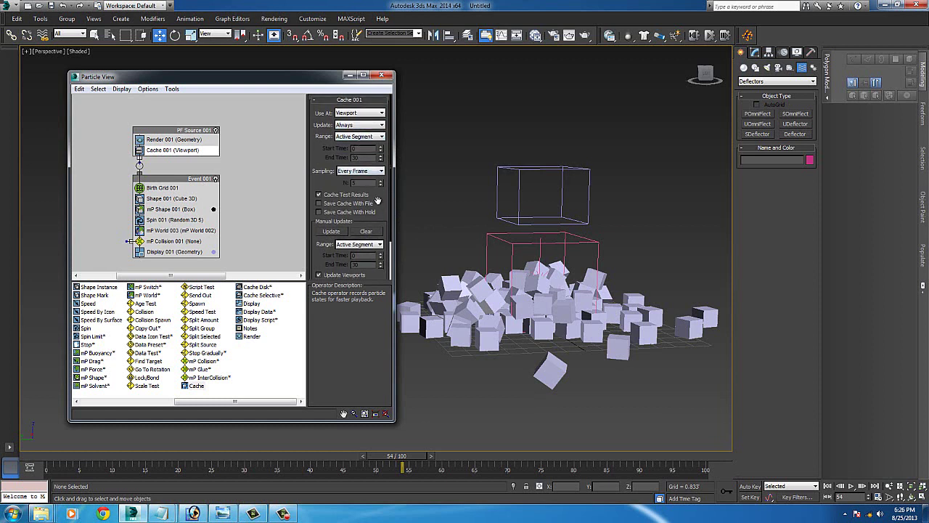
pyautogui.scroll(-3, 375, 166)
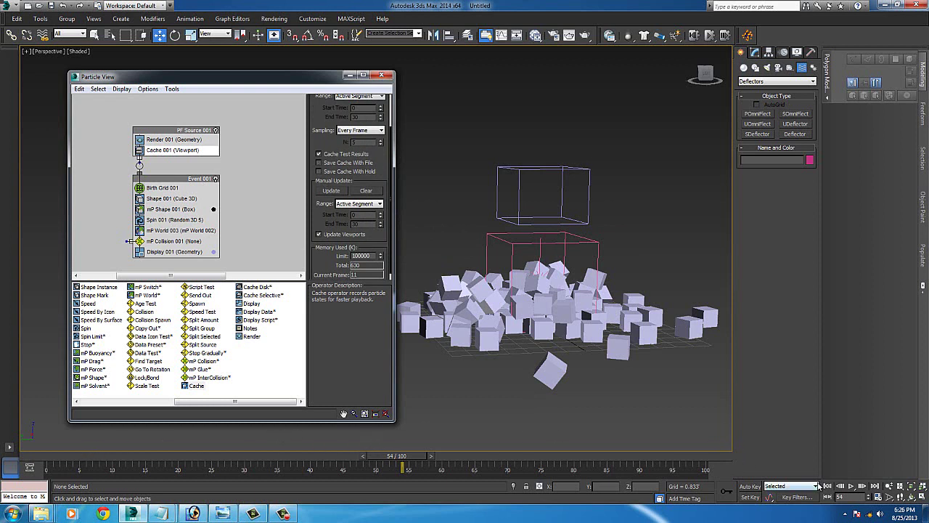
pyautogui.click(827, 486)
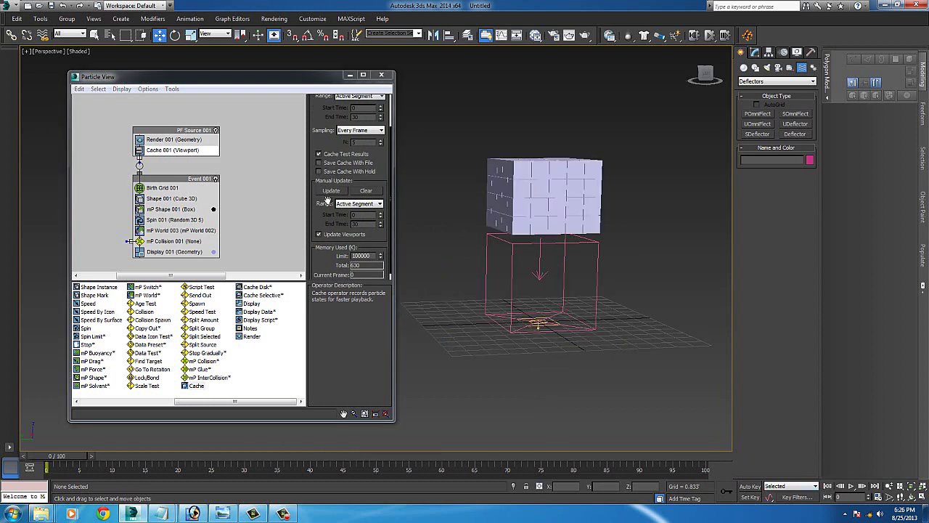
pyautogui.moveTo(328, 262); pyautogui.dragTo(326, 247)
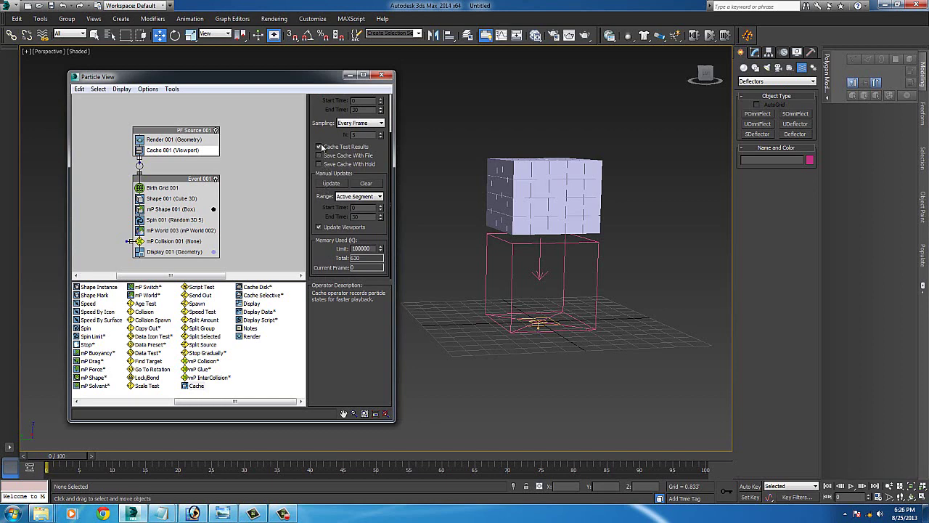
pyautogui.click(331, 184)
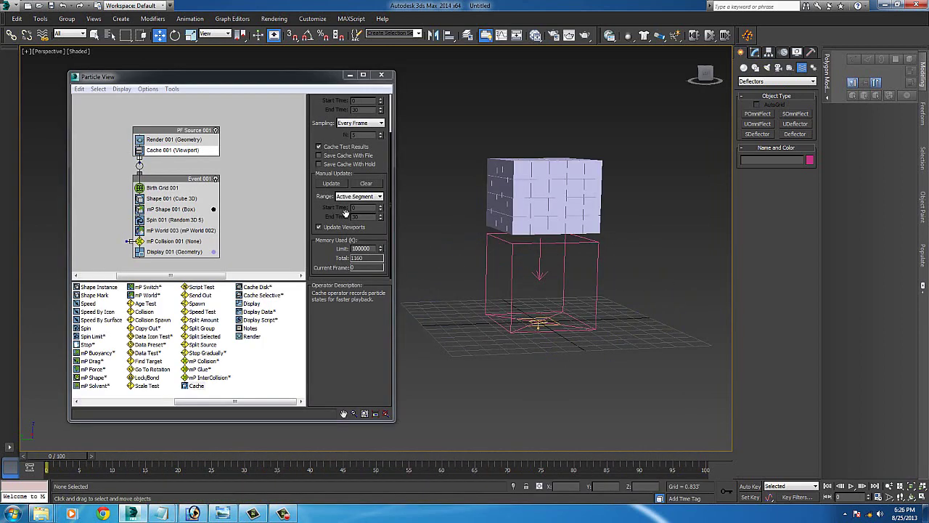
pyautogui.moveTo(70, 465); pyautogui.dragTo(45, 460)
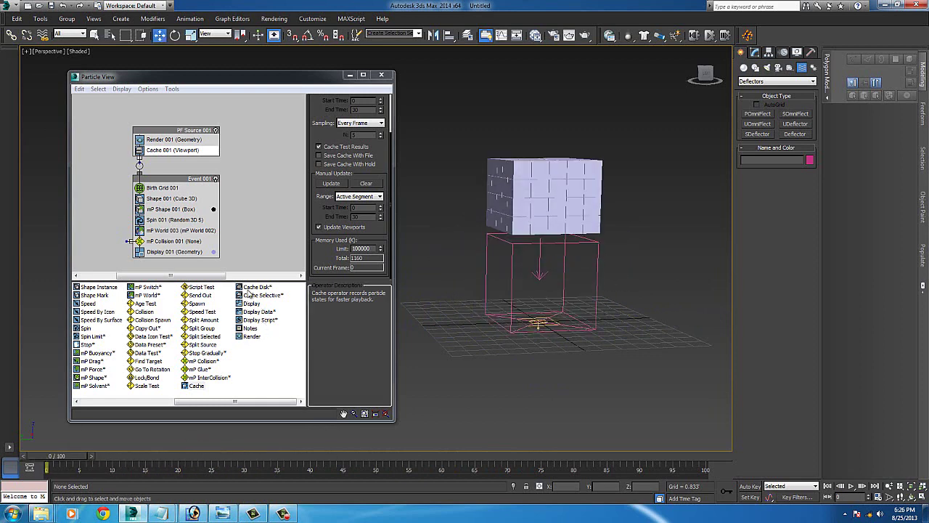
# Read the description of the Cache Disk operator.
pyautogui.click(254, 288)
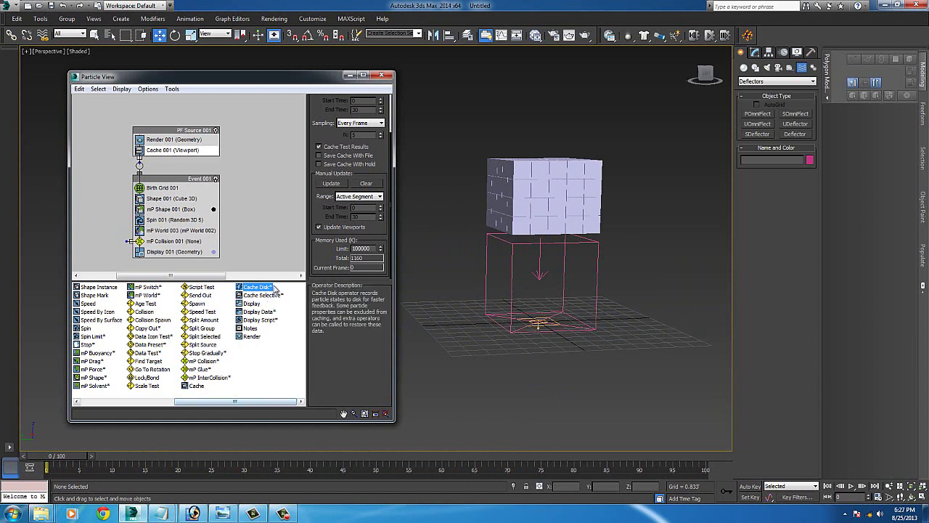
# Widen the Particle View window to show more of the depot, starting from its first operators.
pyautogui.click(254, 374)
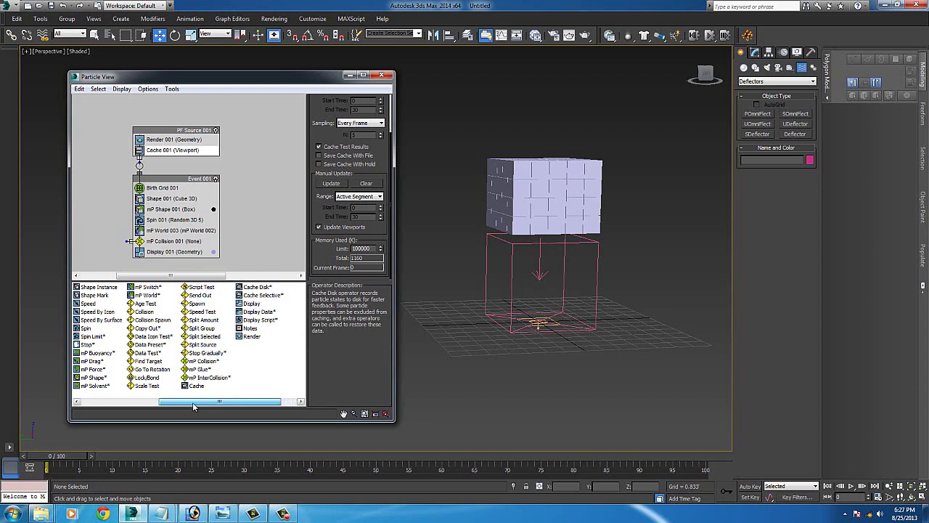
pyautogui.moveTo(193, 403); pyautogui.dragTo(160, 404)
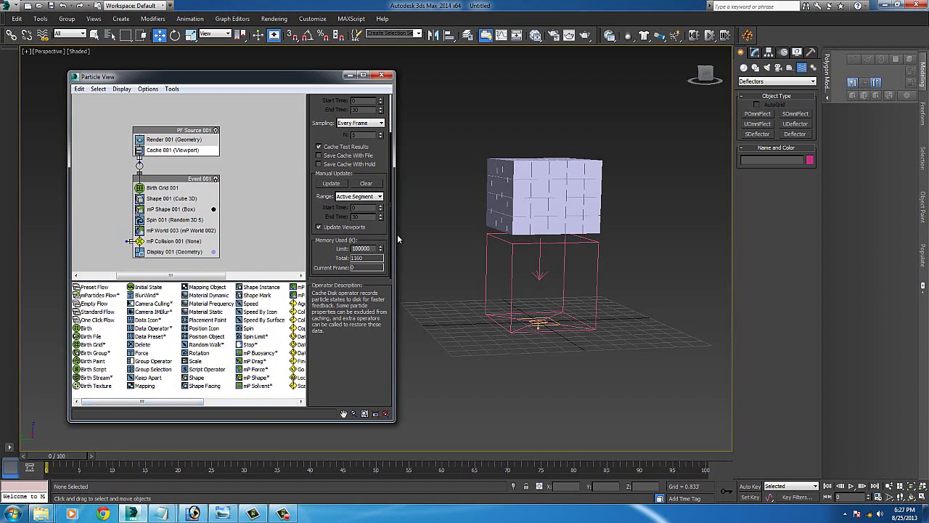
pyautogui.moveTo(397, 233); pyautogui.dragTo(429, 230)
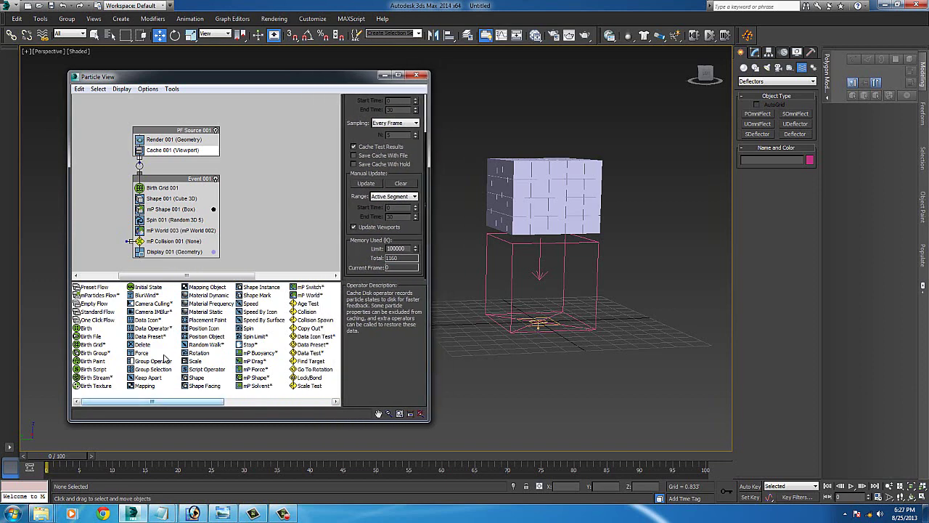
pyautogui.moveTo(257, 190); pyautogui.dragTo(284, 172, button='middle')
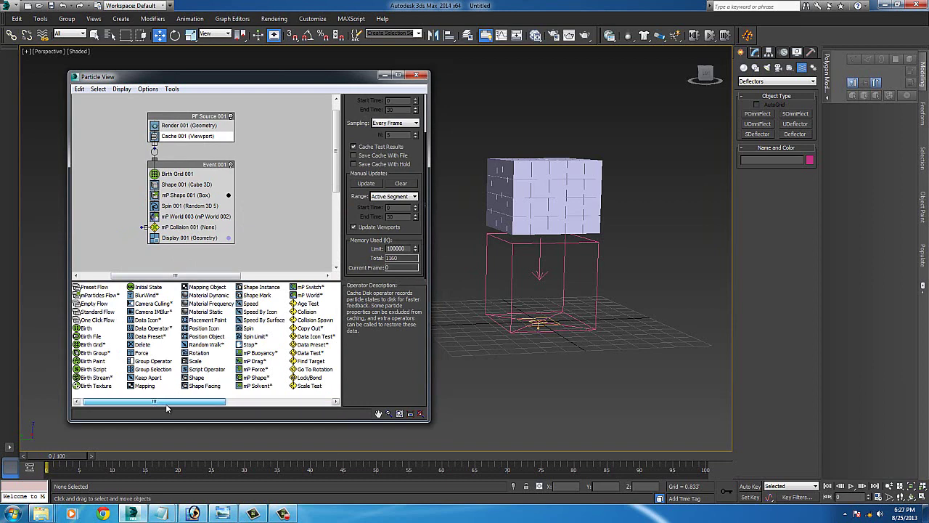
pyautogui.moveTo(158, 406)
pyautogui.mouseDown()
pyautogui.moveTo(242, 402)
pyautogui.moveTo(161, 402)
pyautogui.mouseUp()
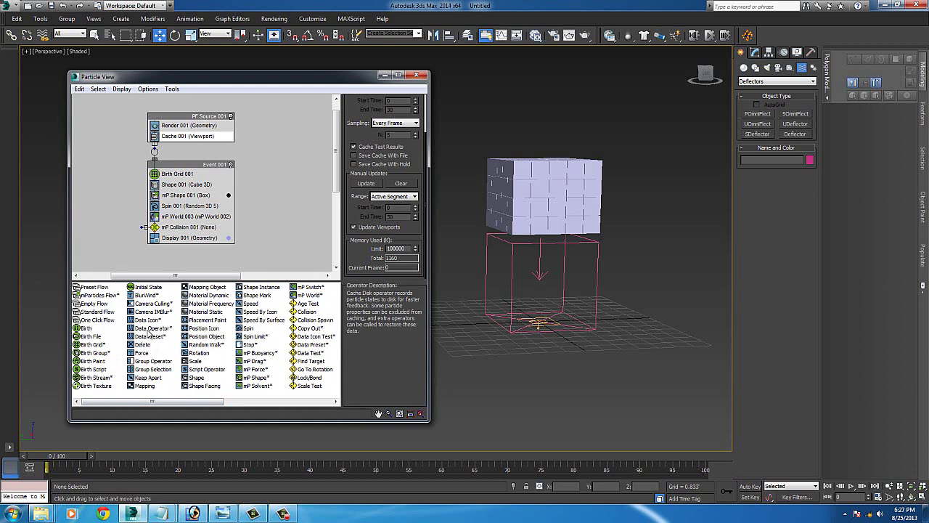
# Place a Data Operator in a new event beside the flow, view its data flow editor enlarged, and close the editor.
pyautogui.moveTo(151, 328); pyautogui.dragTo(291, 187)
pyautogui.moveTo(269, 152); pyautogui.dragTo(206, 162, button='middle')
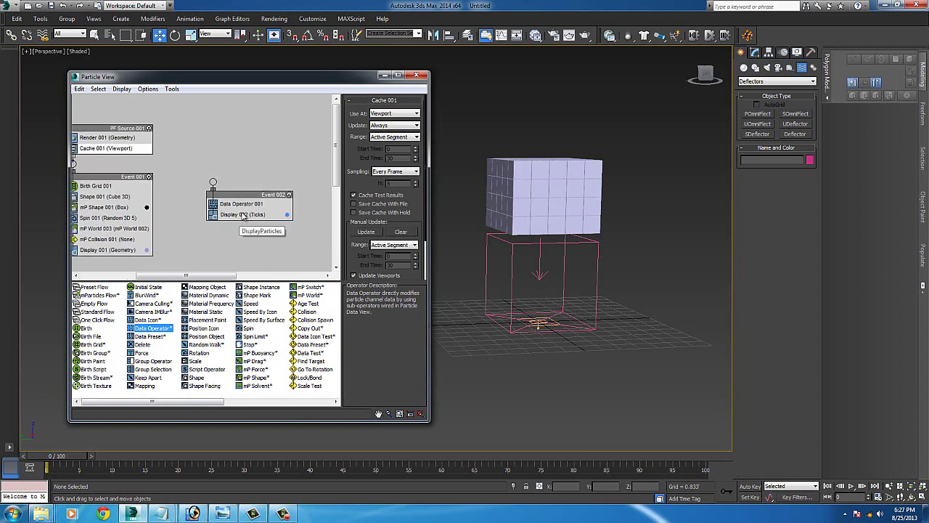
pyautogui.click(243, 204)
pyautogui.click(373, 124)
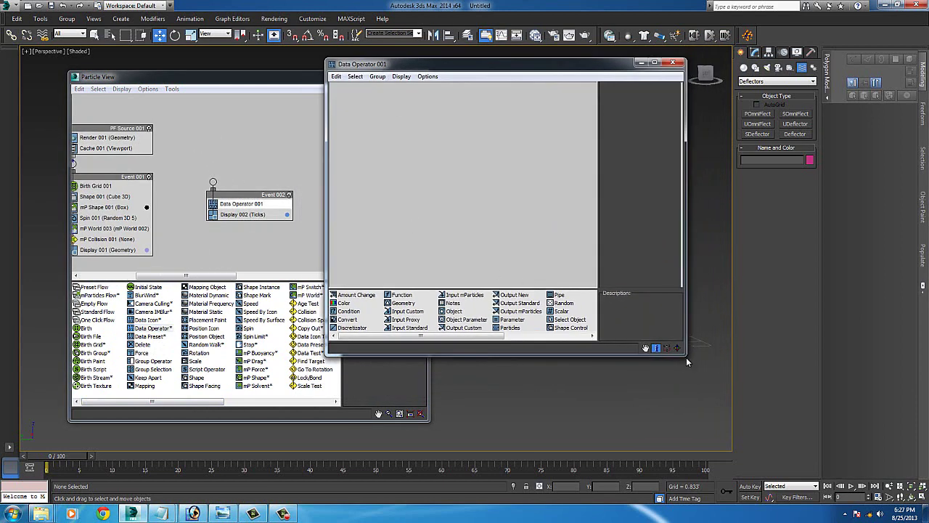
pyautogui.moveTo(686, 362); pyautogui.dragTo(724, 412)
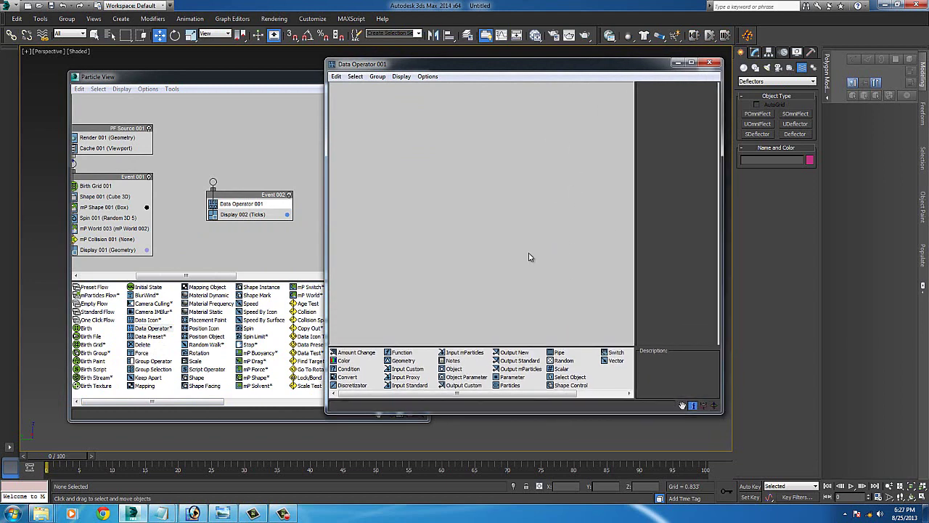
pyautogui.moveTo(423, 67); pyautogui.dragTo(517, 53)
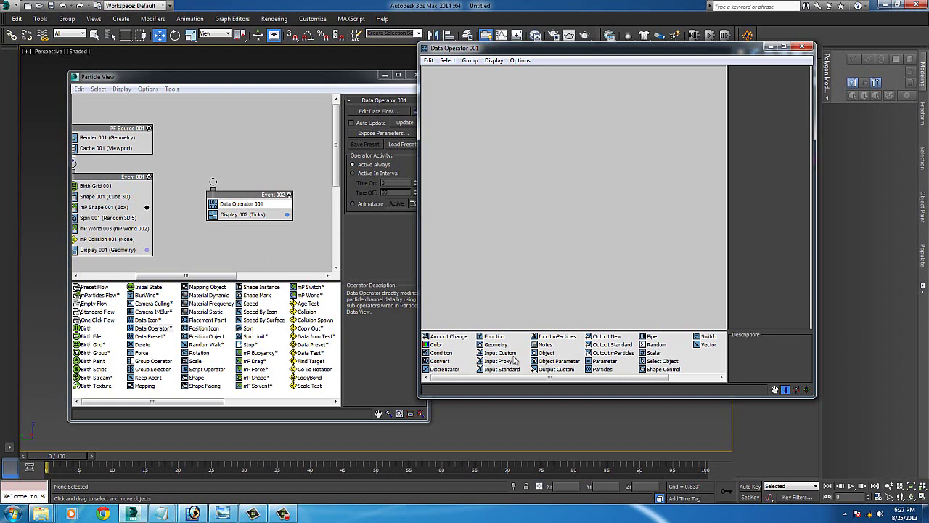
pyautogui.click(802, 47)
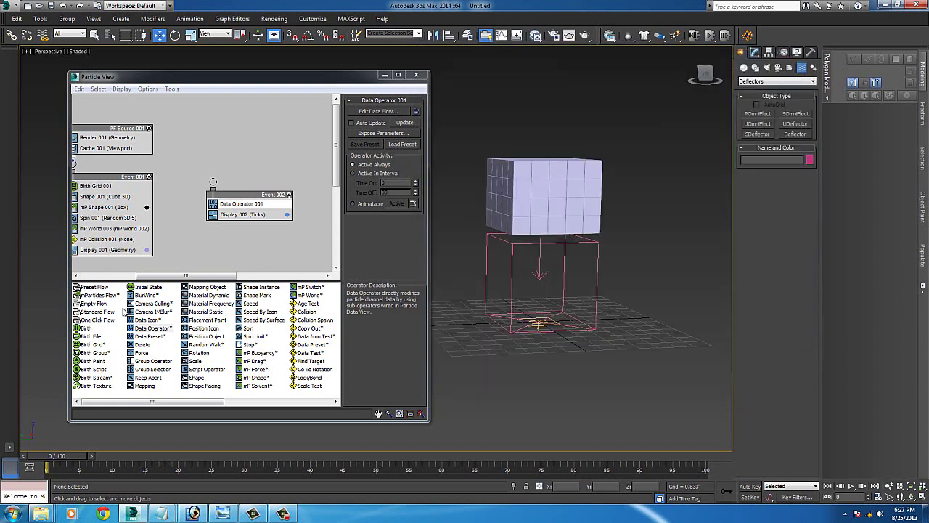
# Add a Data Preset as a new event using the ParticlePerVertex preset and show that operator's settings.
pyautogui.click(153, 329)
pyautogui.click(153, 330)
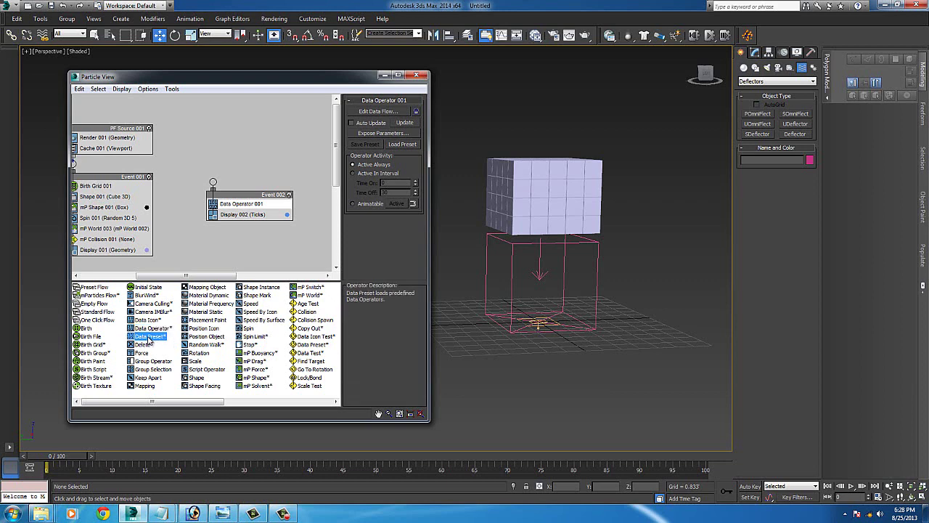
pyautogui.moveTo(151, 340); pyautogui.dragTo(247, 149)
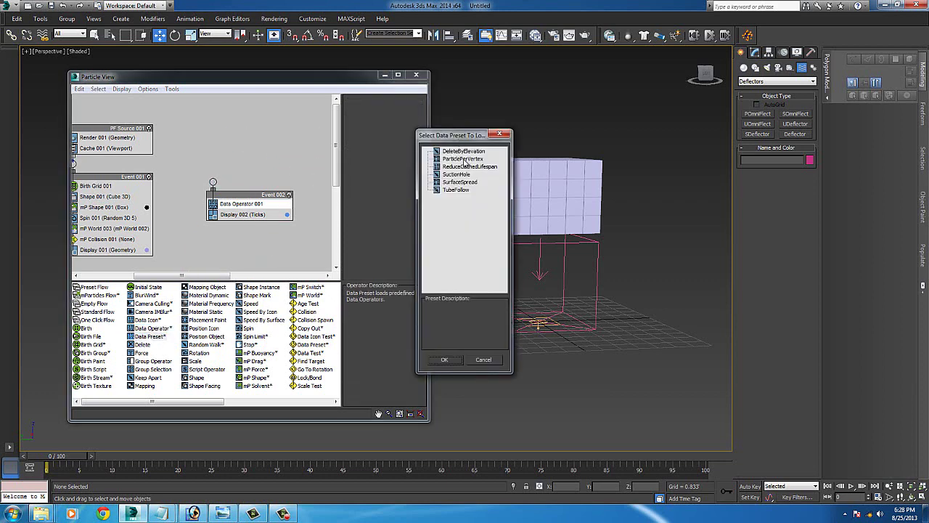
pyautogui.moveTo(459, 136); pyautogui.dragTo(469, 114)
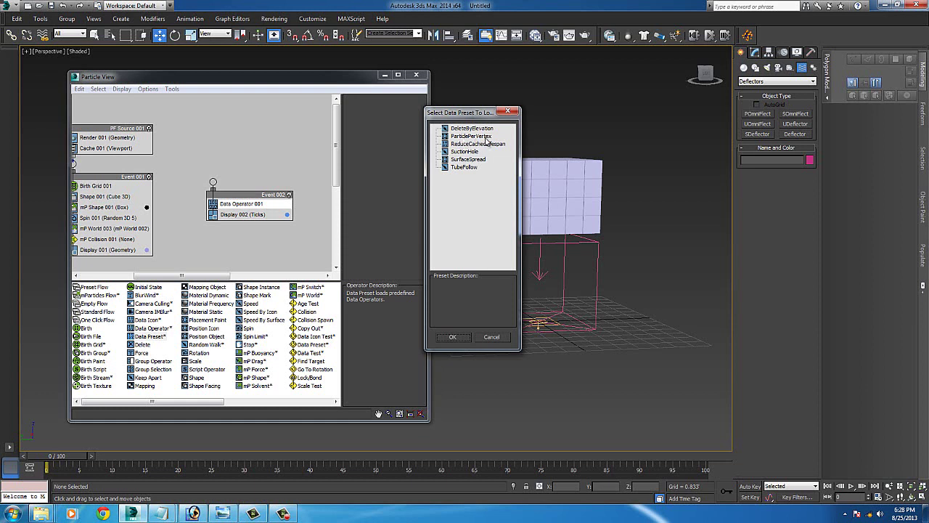
pyautogui.click(481, 136)
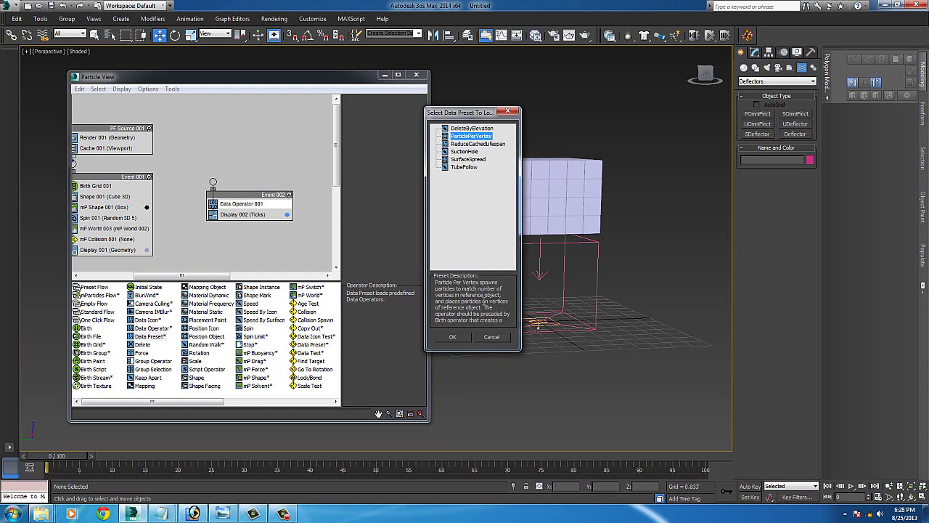
pyautogui.moveTo(456, 114); pyautogui.dragTo(417, 118)
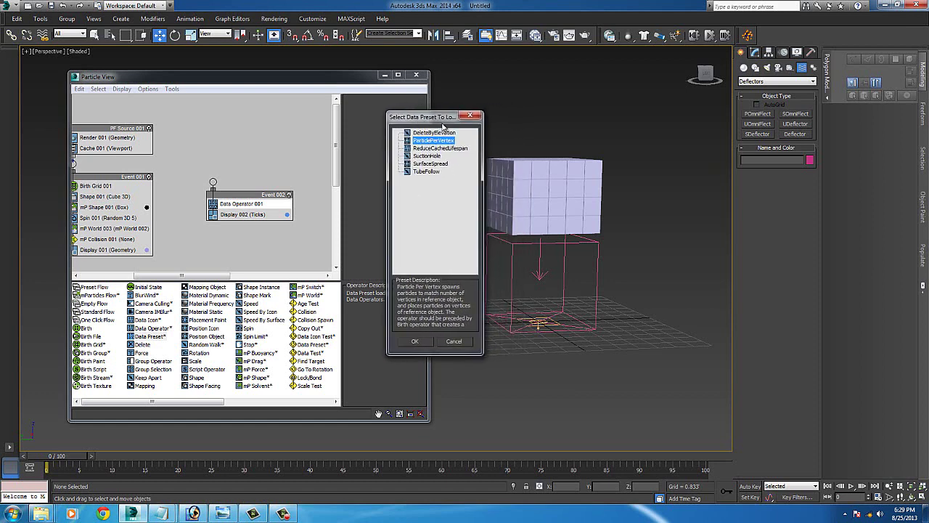
pyautogui.doubleClick(431, 143)
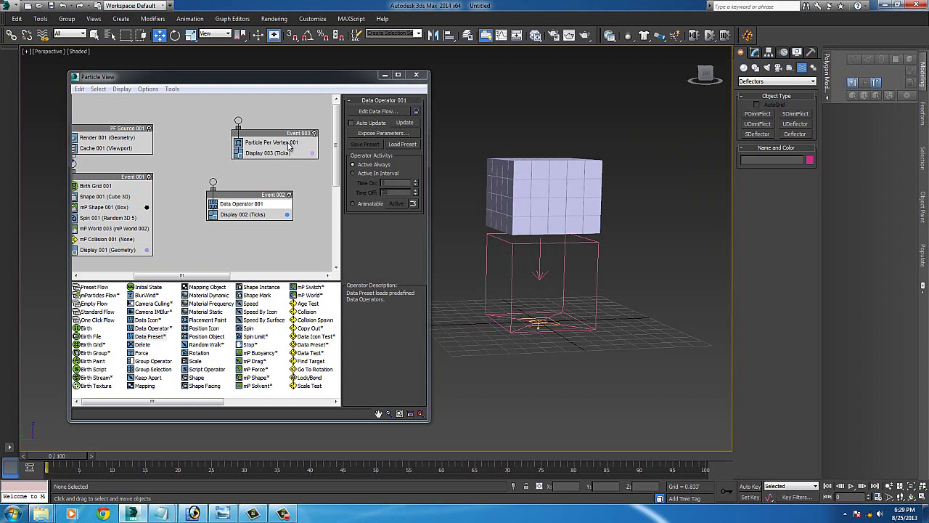
pyautogui.click(290, 144)
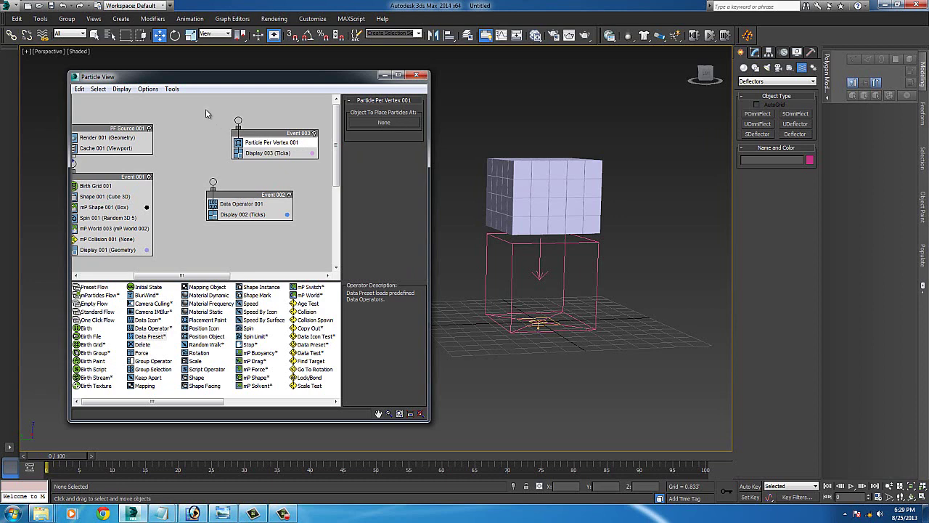
# Delete the Data Operator and Particle Per Vertex events, plus the whole PF Source 001 flow with Event 001.
pyautogui.moveTo(197, 105); pyautogui.dragTo(312, 226)
pyautogui.press('Delete')
pyautogui.moveTo(215, 208); pyautogui.dragTo(297, 200, button='middle')
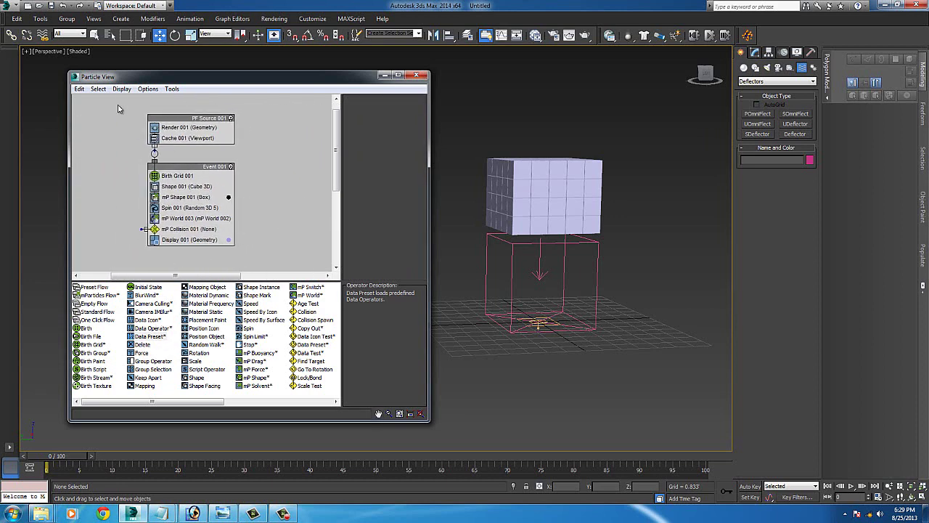
pyautogui.moveTo(112, 106); pyautogui.dragTo(282, 258)
pyautogui.press('Delete')
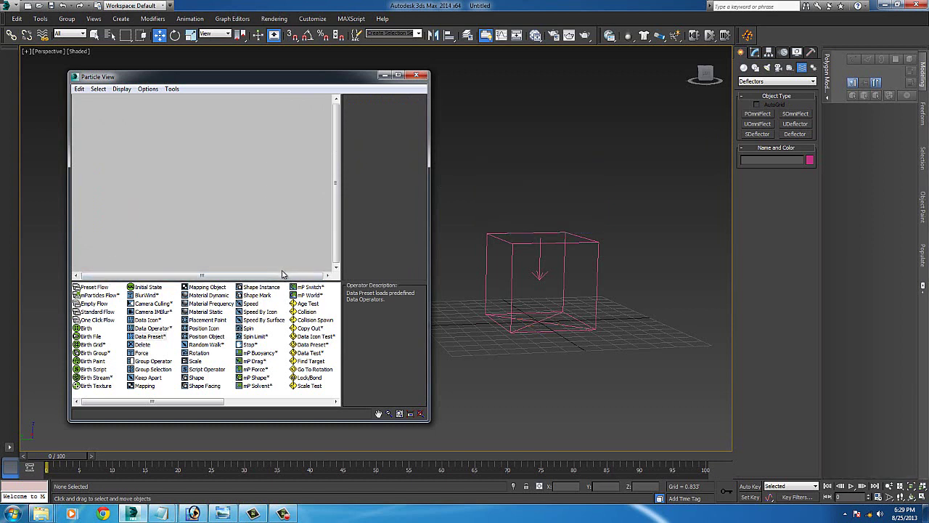
pyautogui.click(283, 513)
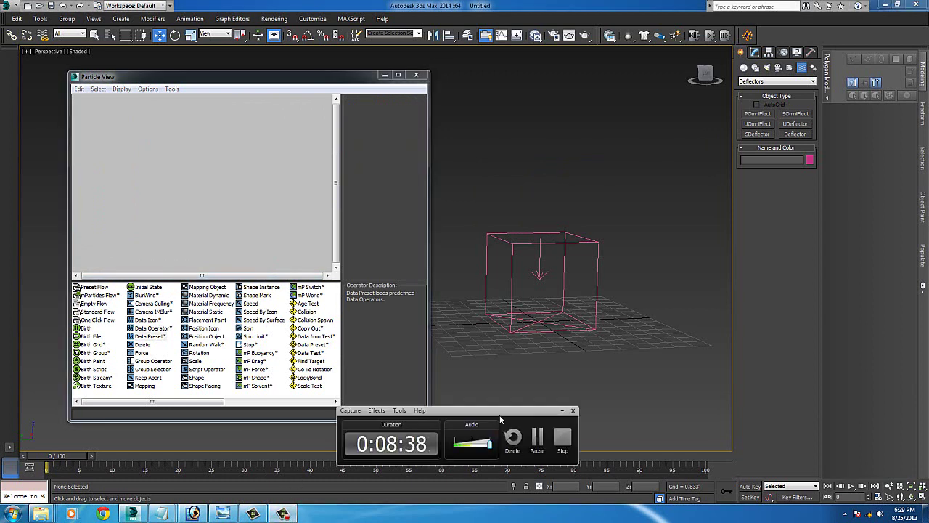
pyautogui.click(562, 411)
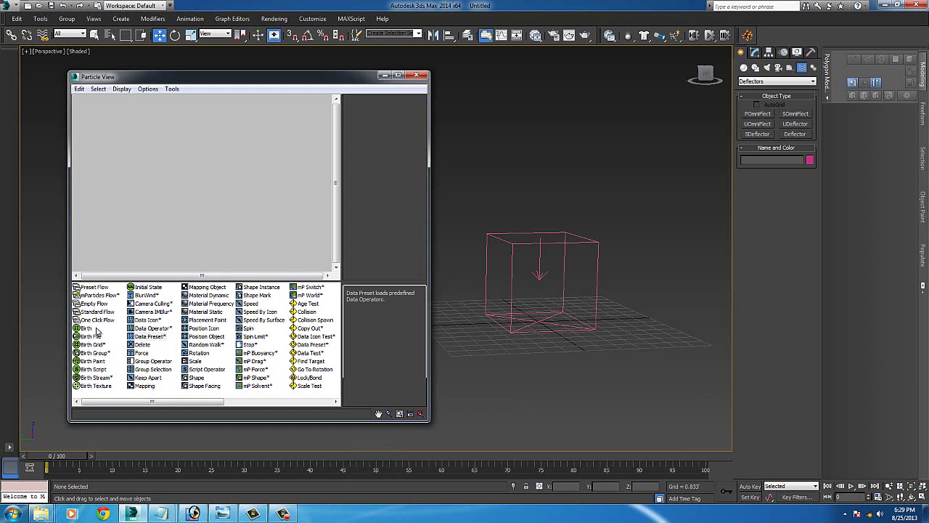
# Create a new mParticles Flow on the empty Particle View canvas.
pyautogui.moveTo(100, 296); pyautogui.dragTo(167, 156)
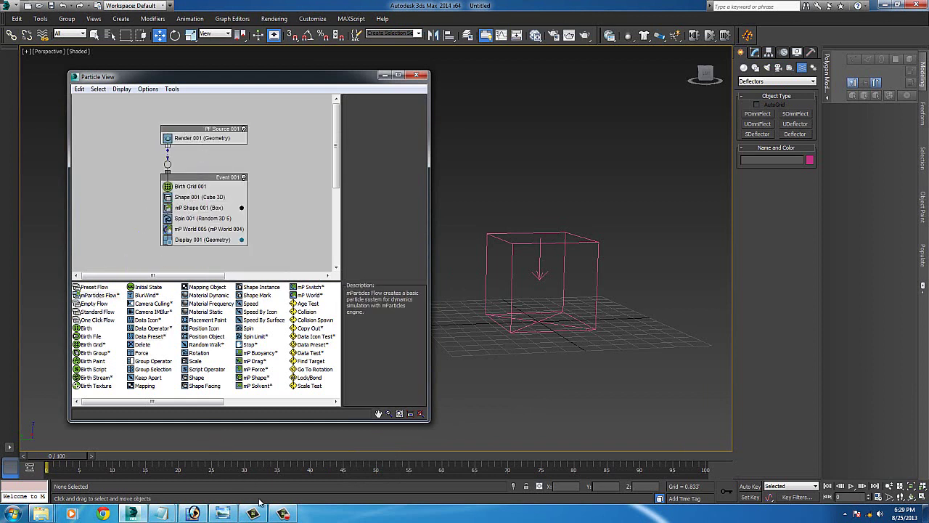
pyautogui.click(283, 514)
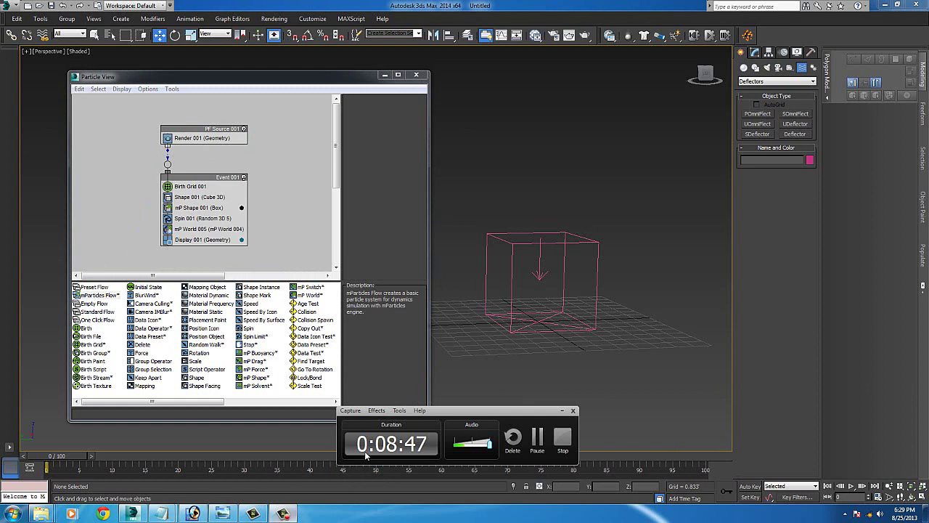
pyautogui.click(537, 436)
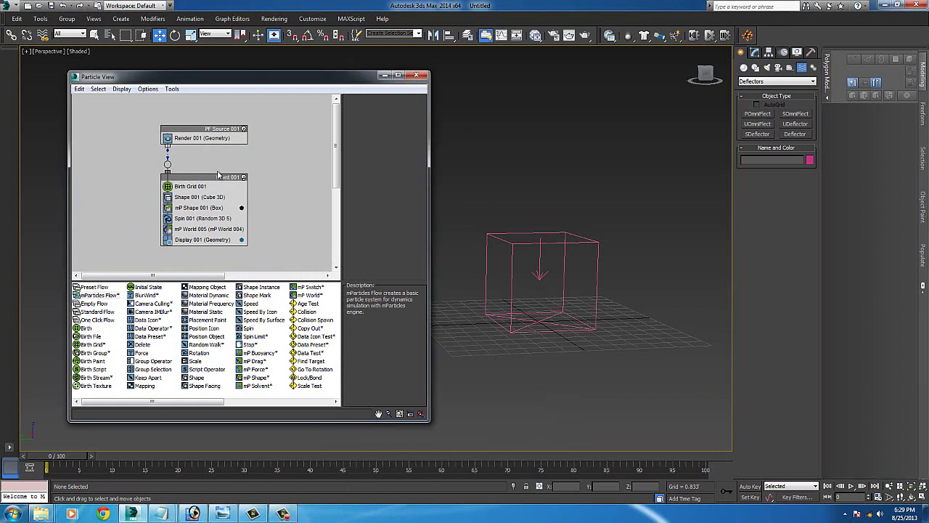
# Show the settings of the Birth Grid operator in Event 001.
pyautogui.click(191, 186)
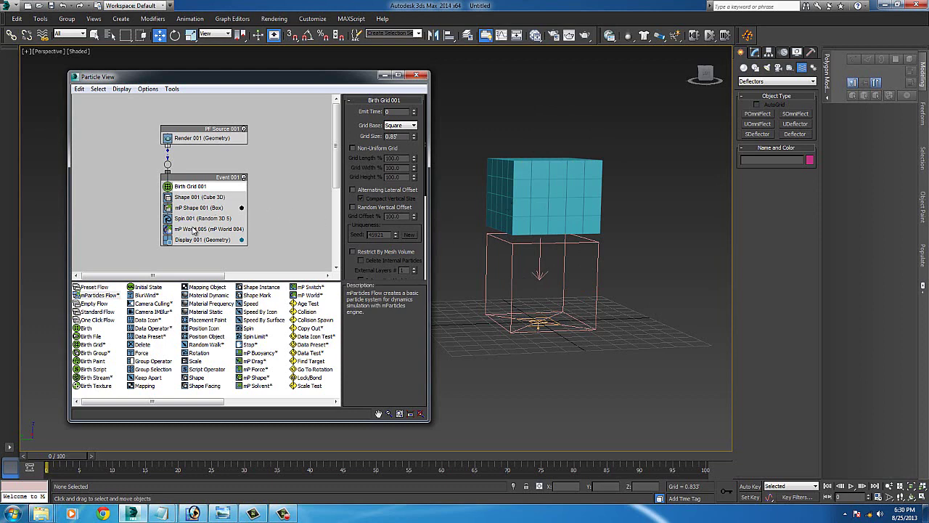
pyautogui.moveTo(573, 158); pyautogui.dragTo(543, 182, button='middle')
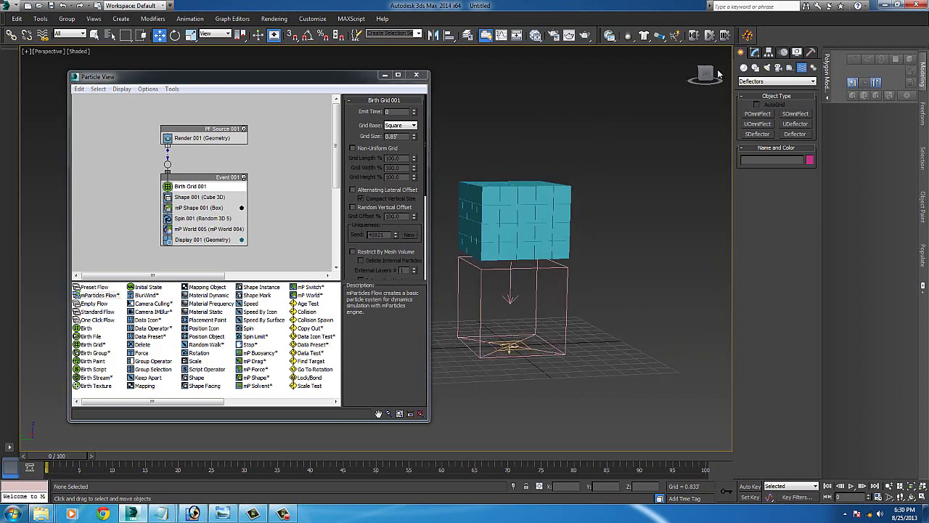
# Create a Torus Knot from the Extended Primitives beside the particle cube, with a cross-section radius of about 0.65'.
pyautogui.click(758, 53)
pyautogui.click(741, 54)
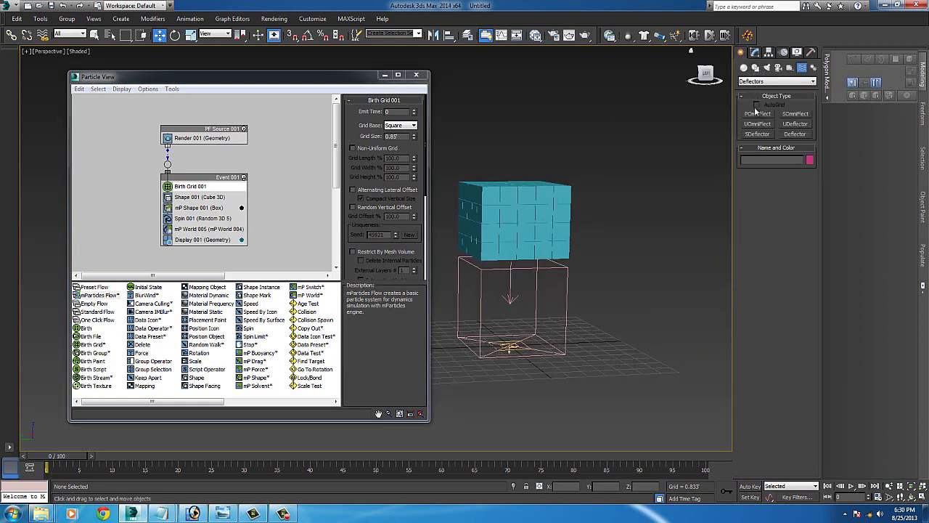
pyautogui.click(745, 67)
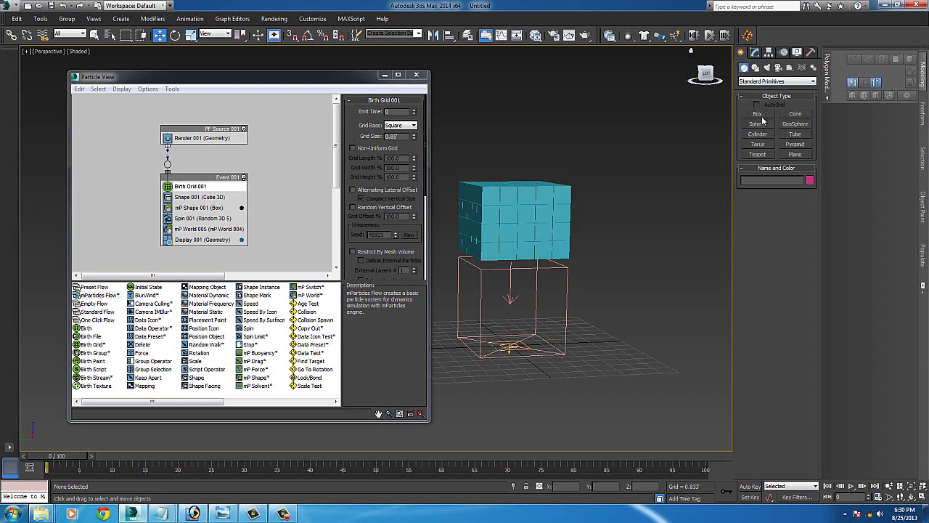
pyautogui.click(764, 145)
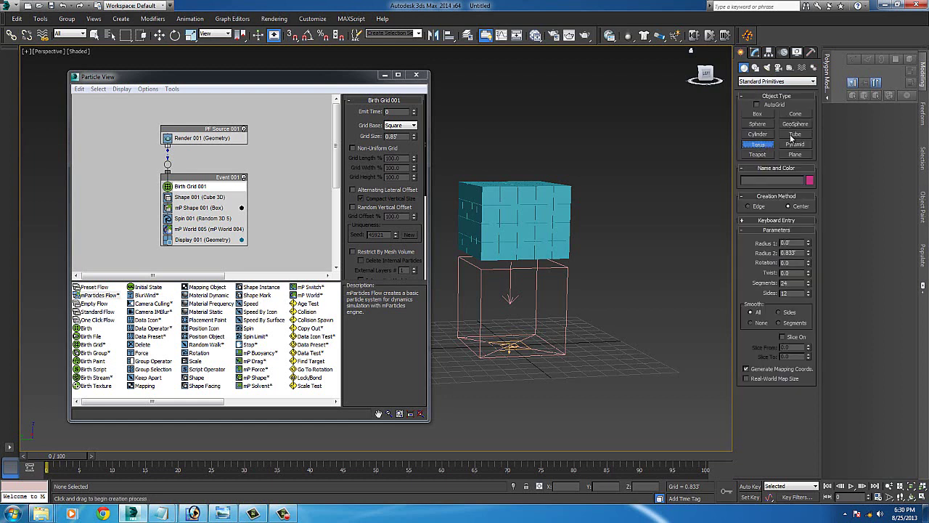
pyautogui.click(770, 81)
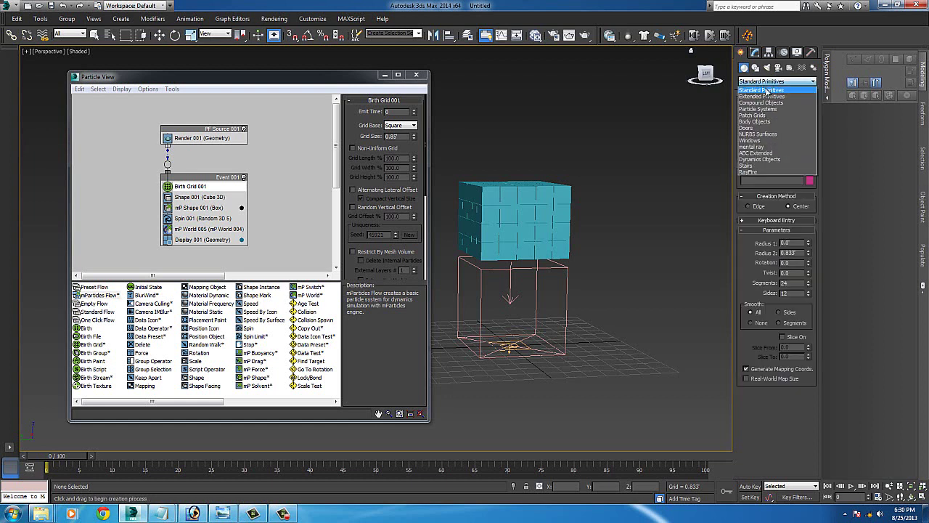
pyautogui.click(770, 95)
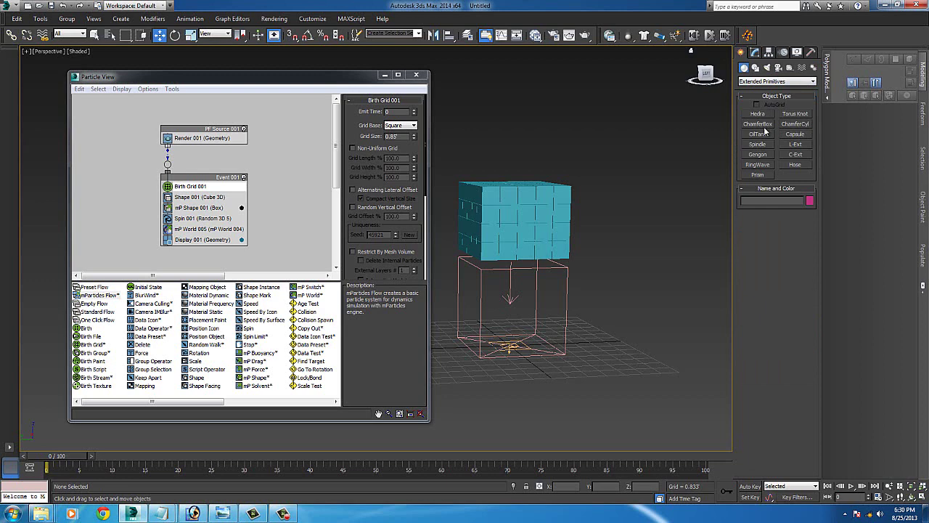
pyautogui.click(795, 114)
pyautogui.keyDown('alt'); pyautogui.moveTo(460, 253); pyautogui.dragTo(484, 276, button='middle'); pyautogui.keyUp('alt')
pyautogui.moveTo(484, 277); pyautogui.dragTo(483, 269)
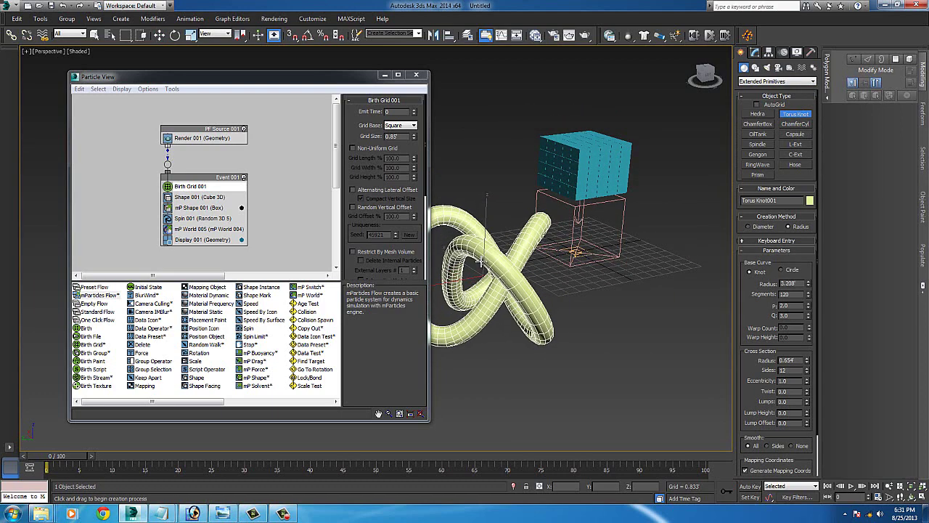
pyautogui.click(496, 256)
# Move the torus knot slightly down along its vertical axis, to a Z position of about 4.37'.
pyautogui.keyDown('alt'); pyautogui.moveTo(481, 262); pyautogui.dragTo(585, 197, button='middle'); pyautogui.keyUp('alt')
pyautogui.press('w')
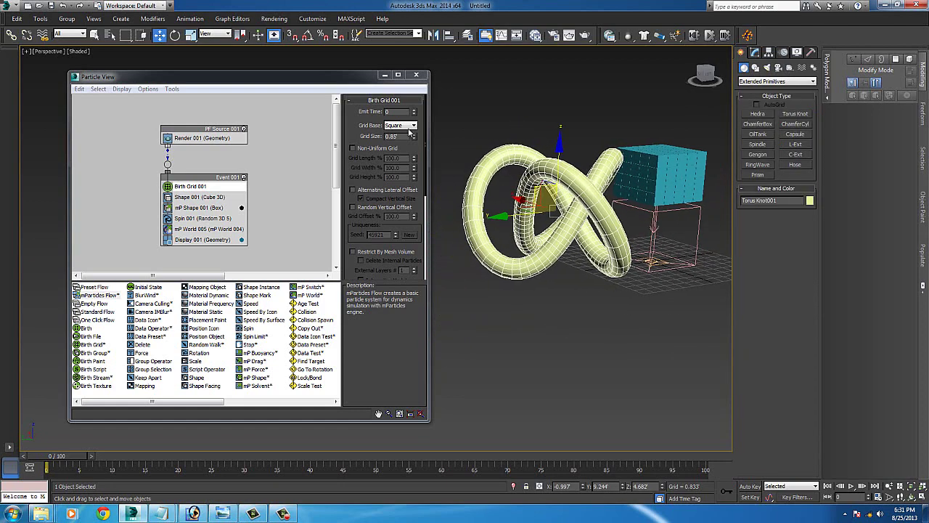
pyautogui.keyDown('alt'); pyautogui.moveTo(546, 151); pyautogui.dragTo(562, 153, button='middle'); pyautogui.keyUp('alt')
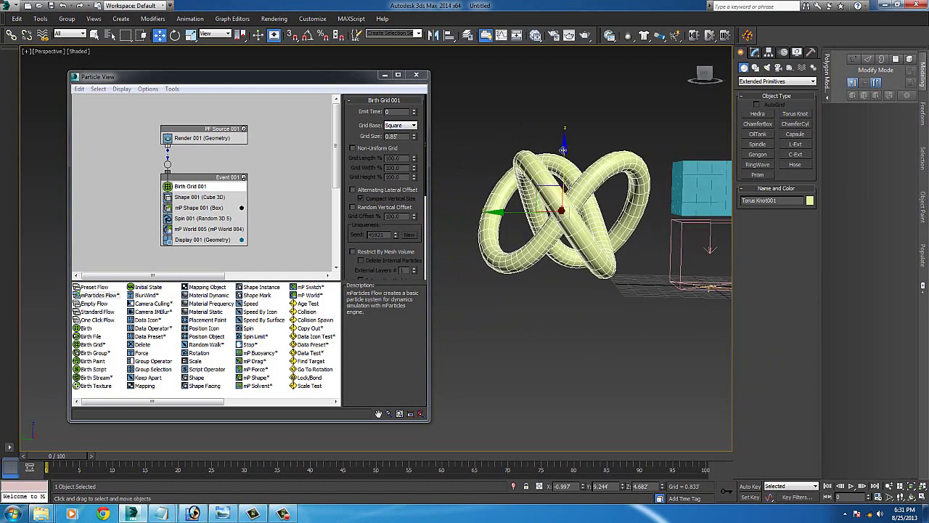
pyautogui.moveTo(606, 196); pyautogui.dragTo(624, 222, button='middle')
pyautogui.click(540, 138)
pyautogui.click(540, 204)
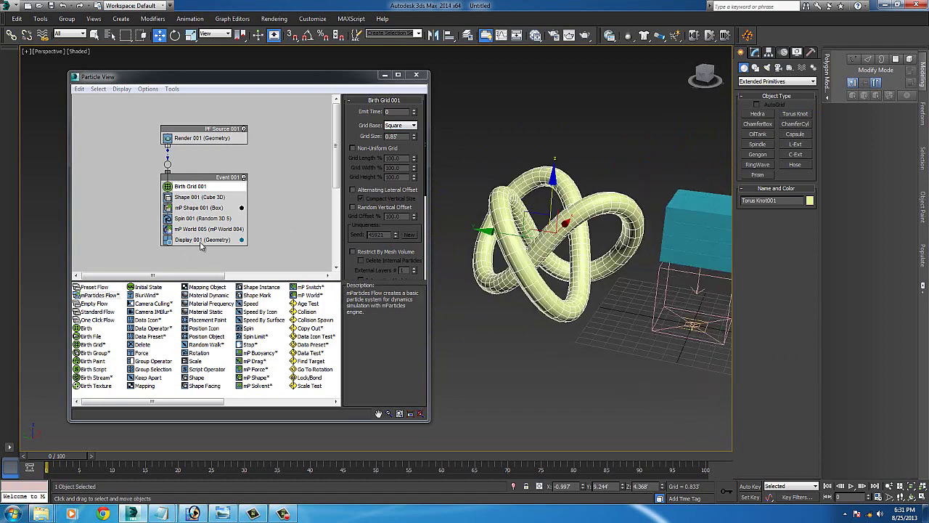
# Move the torus knot farther away from the particle cube along Y, to a Y position of about 9.92'.
pyautogui.keyDown('alt'); pyautogui.moveTo(550, 224); pyautogui.dragTo(602, 229, button='middle'); pyautogui.keyUp('alt')
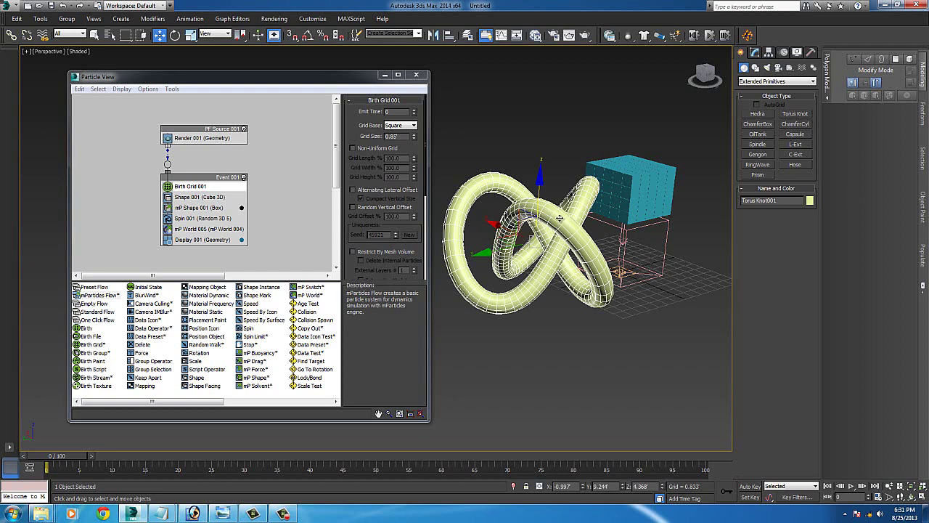
pyautogui.keyDown('alt'); pyautogui.moveTo(560, 220); pyautogui.dragTo(540, 233, button='middle'); pyautogui.keyUp('alt')
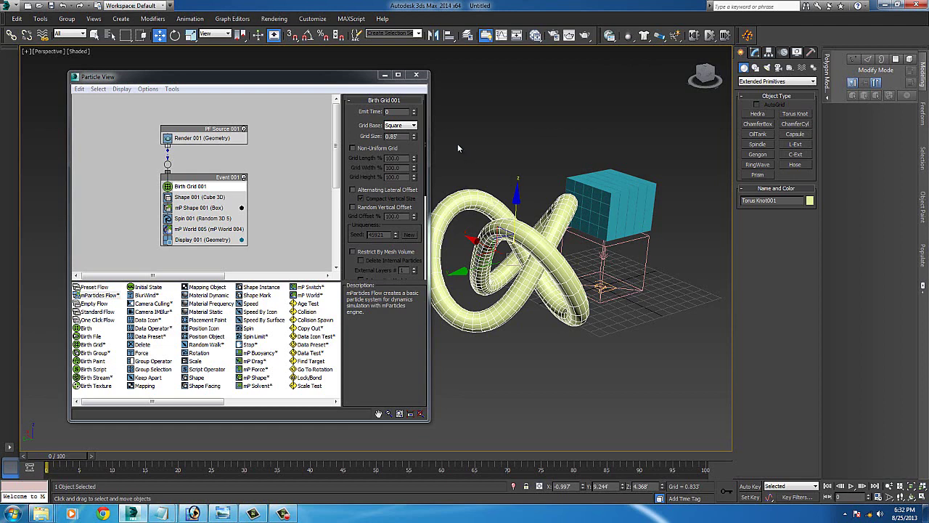
pyautogui.moveTo(313, 82); pyautogui.dragTo(288, 83)
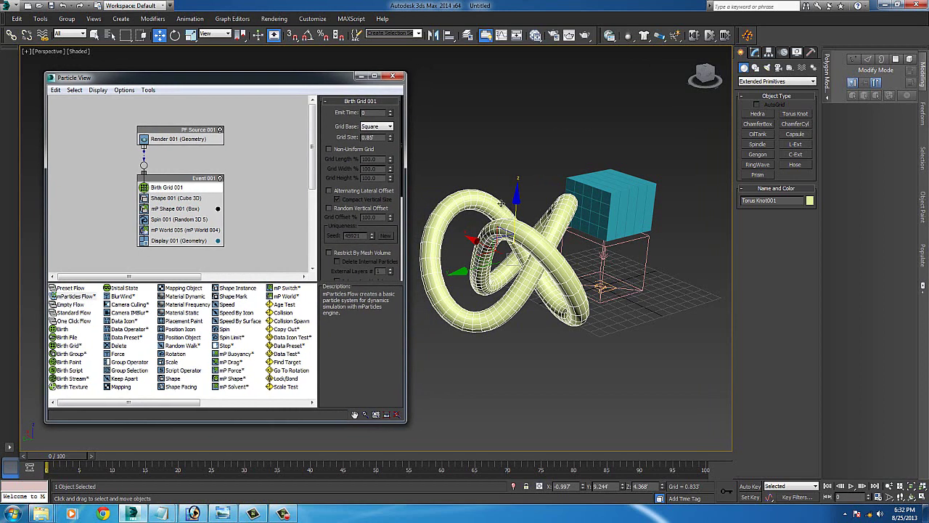
pyautogui.keyDown('alt'); pyautogui.moveTo(501, 203); pyautogui.dragTo(498, 220, button='middle'); pyautogui.keyUp('alt')
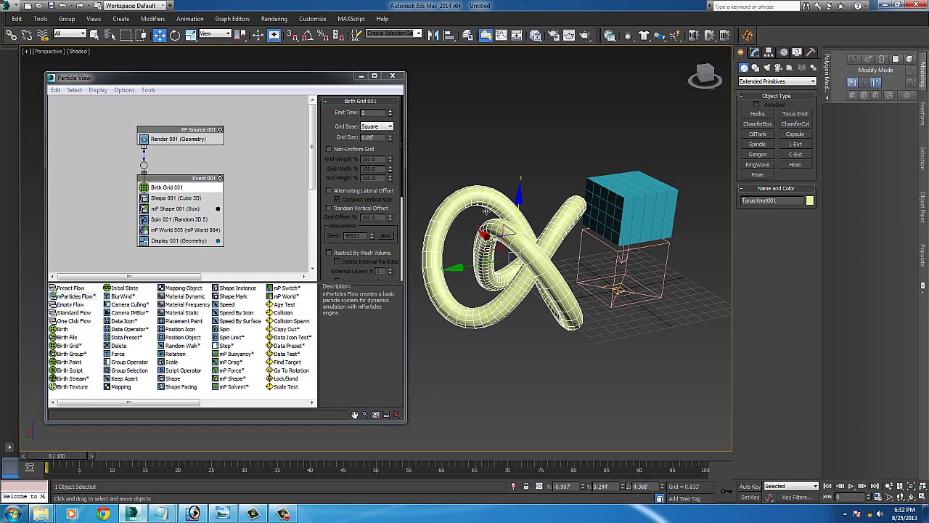
pyautogui.keyDown('alt'); pyautogui.moveTo(486, 212); pyautogui.dragTo(462, 245, button='middle'); pyautogui.keyUp('alt')
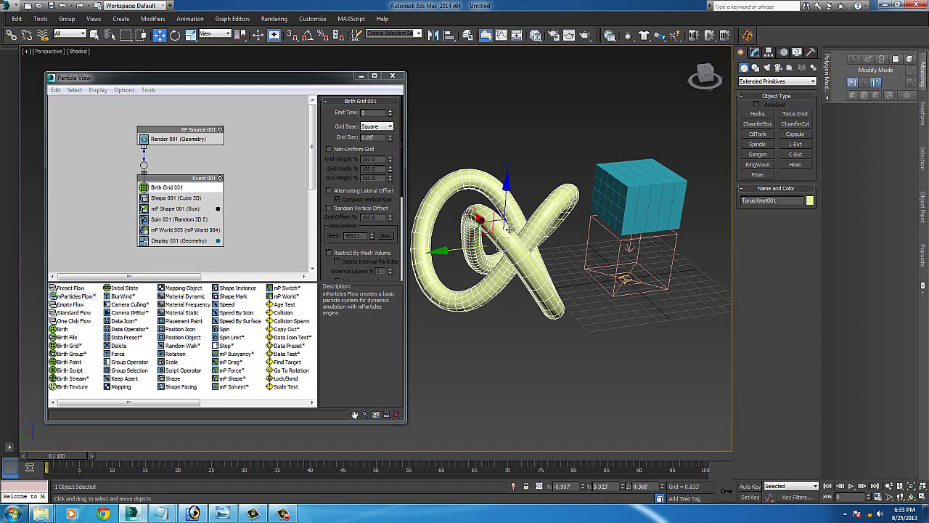
pyautogui.click(524, 162)
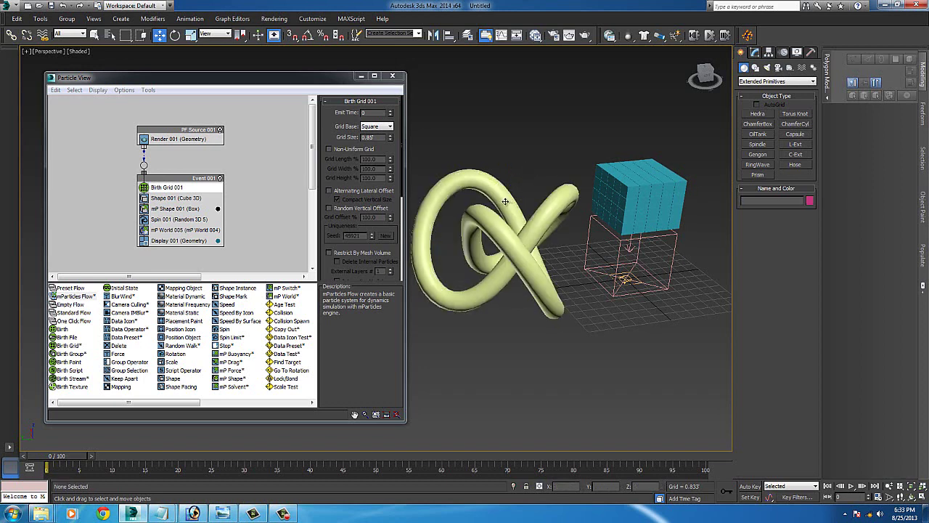
pyautogui.click(509, 207)
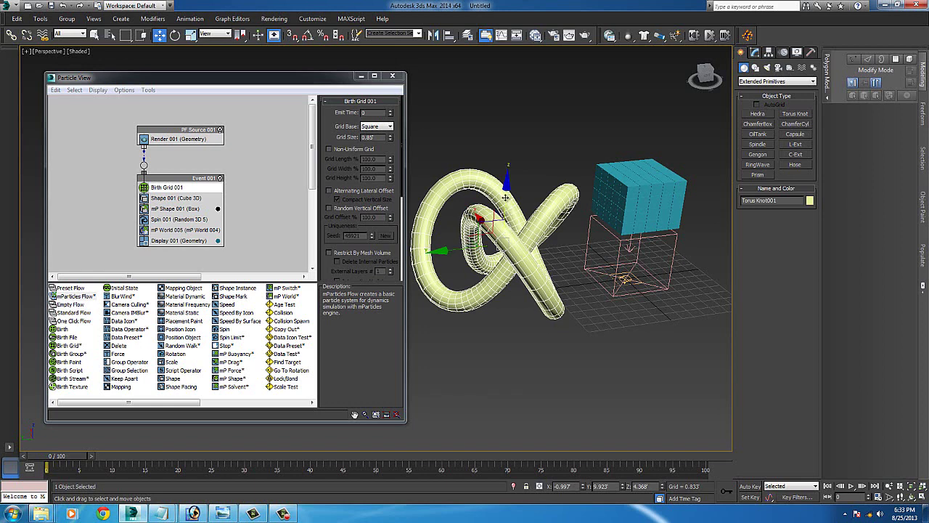
# Clone the torus knot in place and name the clone particle_knot.
pyautogui.moveTo(508, 226)
pyautogui.keyDown('alt'); pyautogui.mouseDown(button='middle')
pyautogui.moveTo(535, 253)
pyautogui.moveTo(538, 243)
pyautogui.moveTo(523, 231)
pyautogui.mouseUp(button='middle'); pyautogui.keyUp('alt')
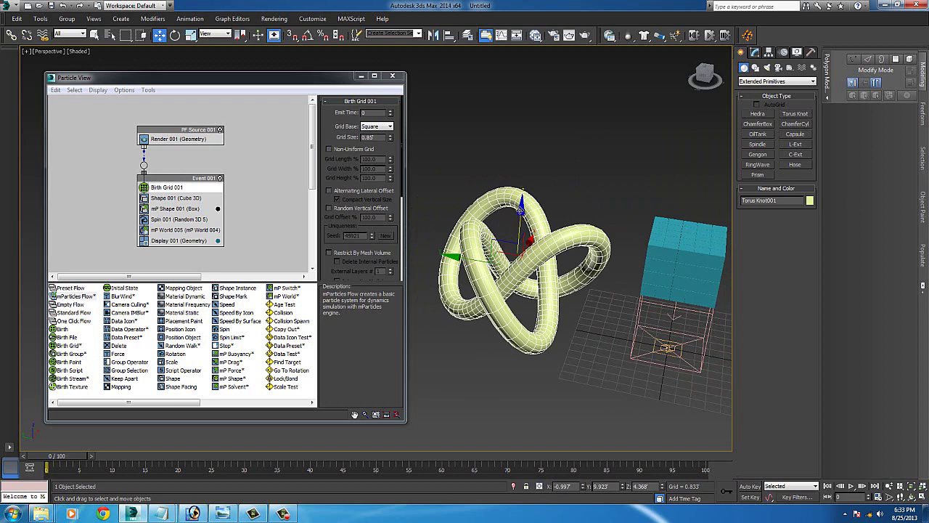
pyautogui.keyDown('alt'); pyautogui.moveTo(521, 210); pyautogui.dragTo(525, 211, button='middle'); pyautogui.keyUp('alt')
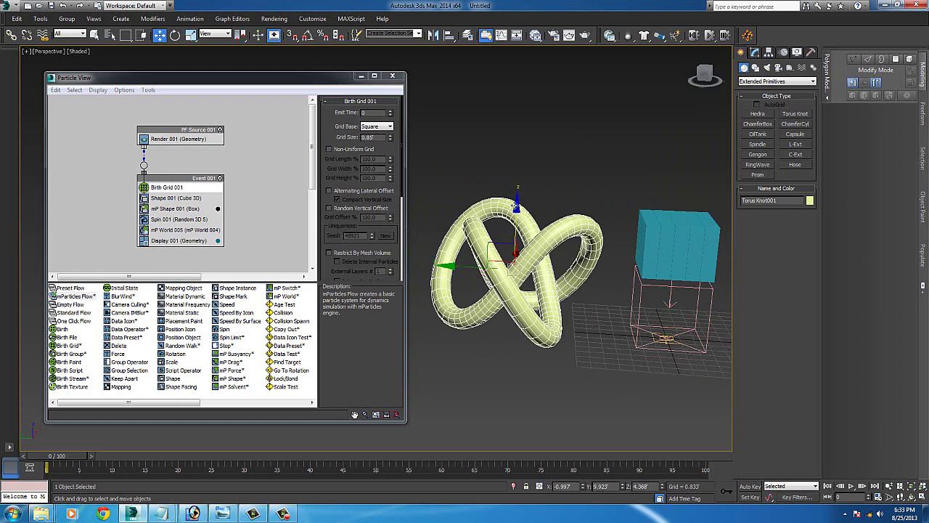
pyautogui.click(21, 21)
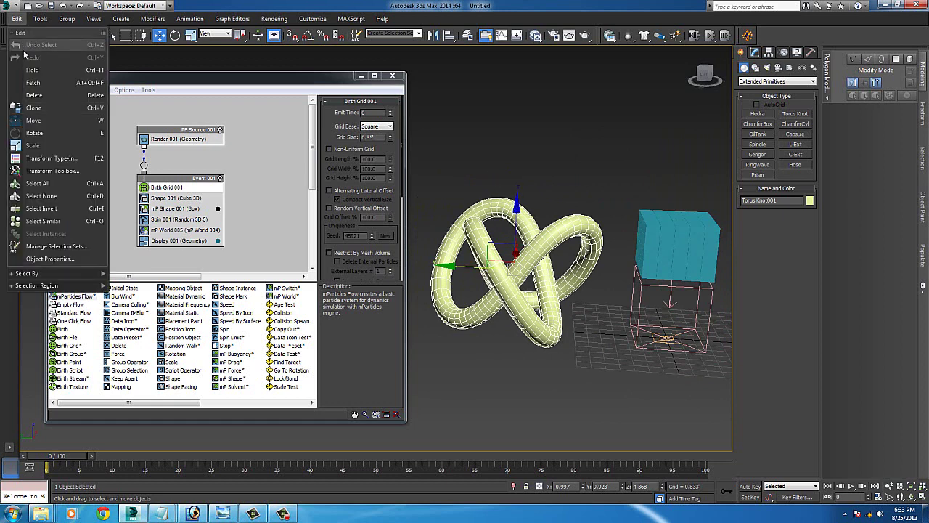
pyautogui.click(60, 108)
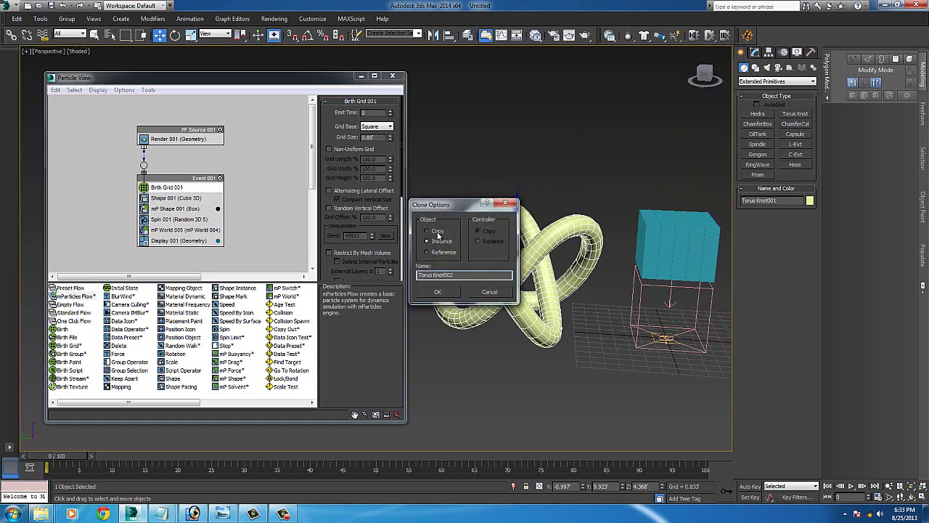
pyautogui.moveTo(462, 275); pyautogui.dragTo(381, 269)
pyautogui.write('particle_knot')
pyautogui.press('Return')
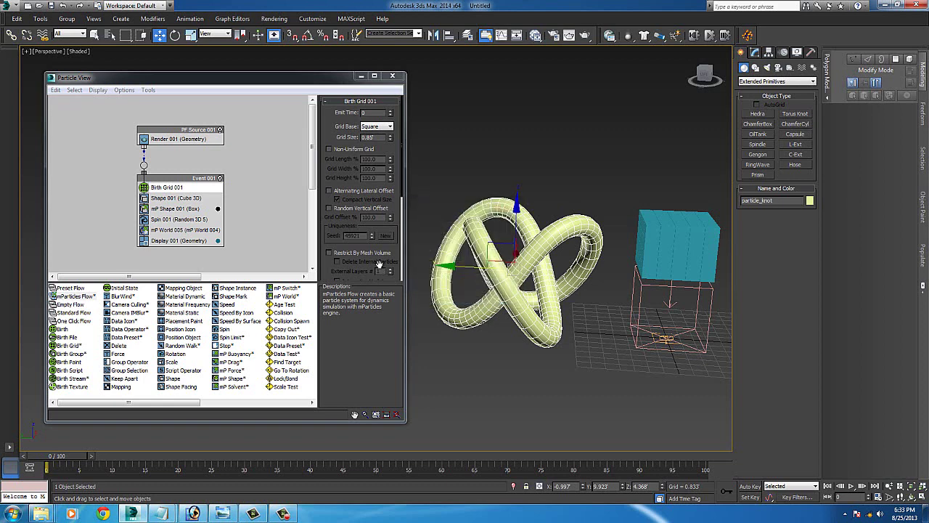
# Create a new layer named ParticleKnot that contains the selected clone.
pyautogui.click(487, 35)
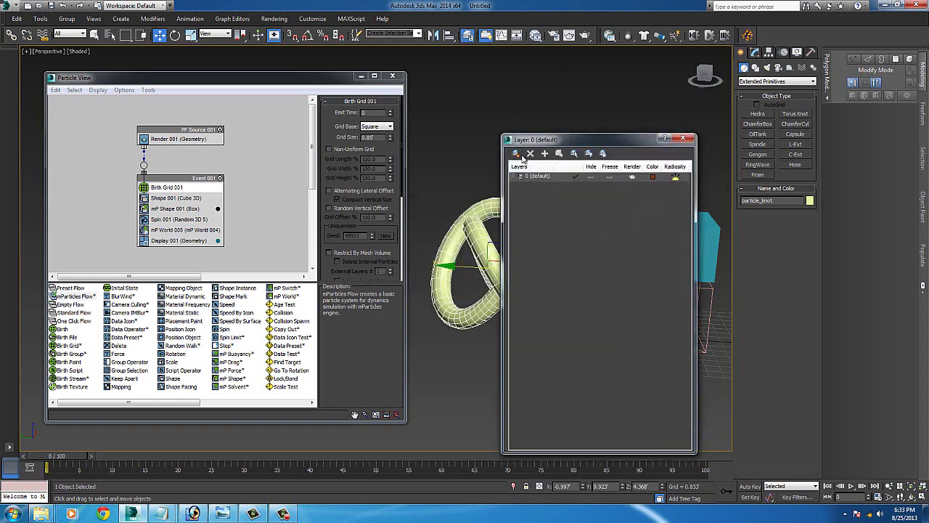
pyautogui.click(516, 154)
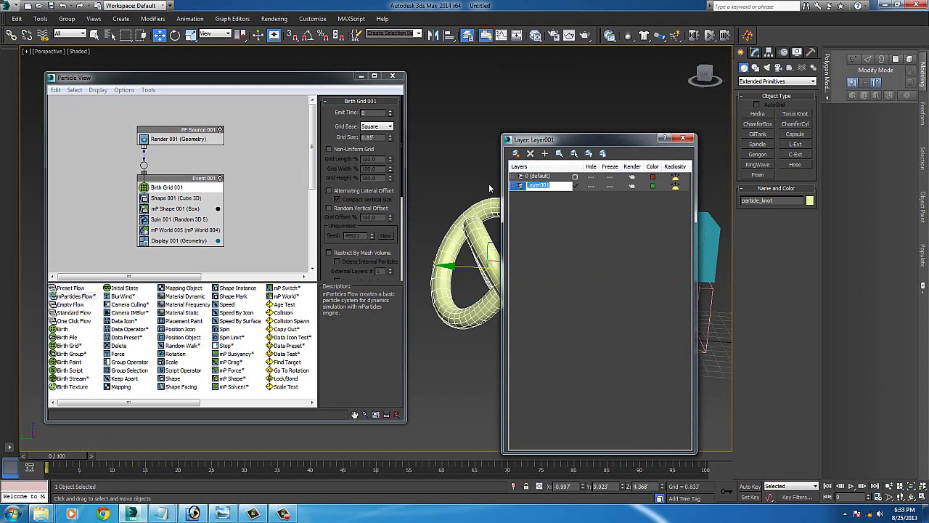
pyautogui.write('ParticleKnot')
pyautogui.press('Return')
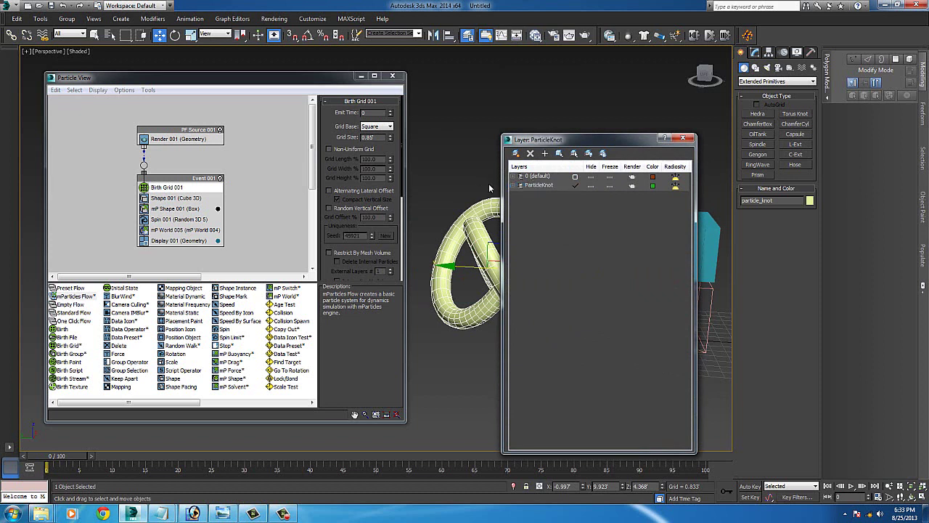
# Select the original Torus Knot001 in the default layer and rename it DestructionKnot.
pyautogui.click(546, 185)
pyautogui.click(520, 177)
pyautogui.click(554, 186)
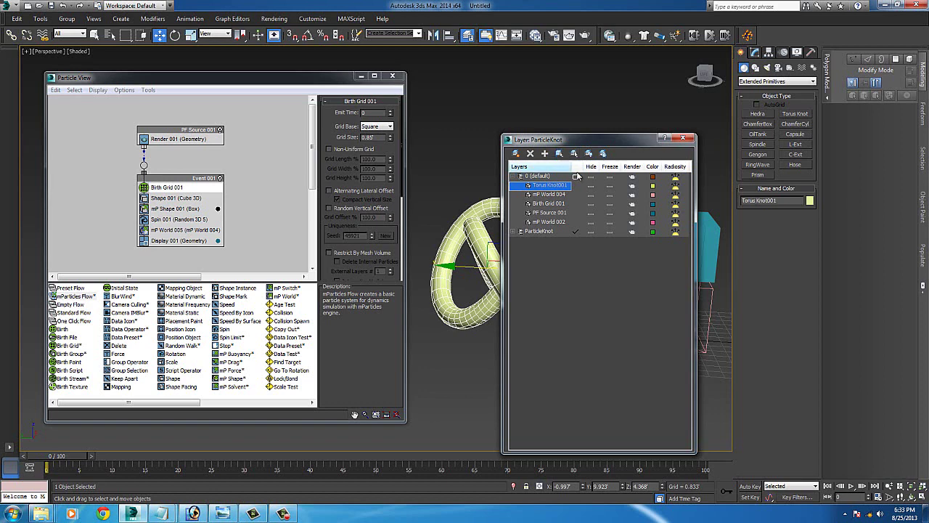
pyautogui.click(755, 53)
pyautogui.click(779, 66)
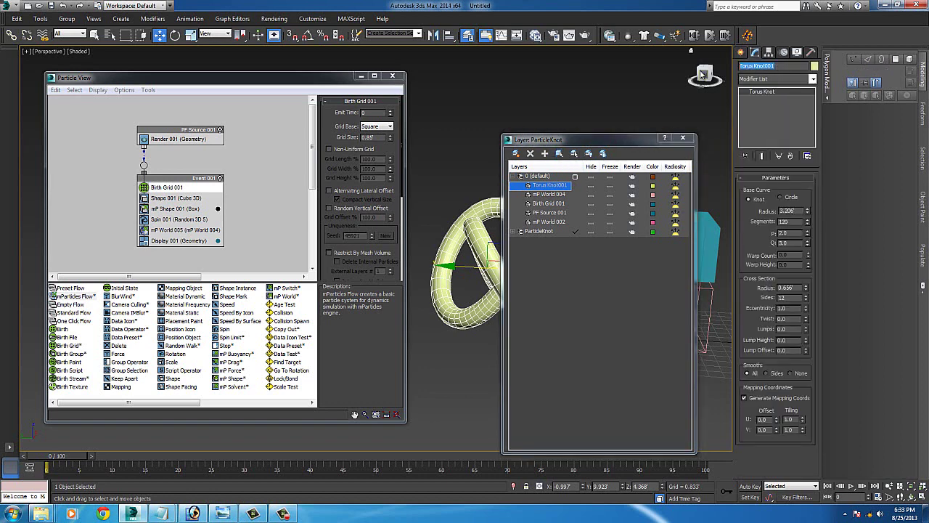
pyautogui.press('BackSpace')
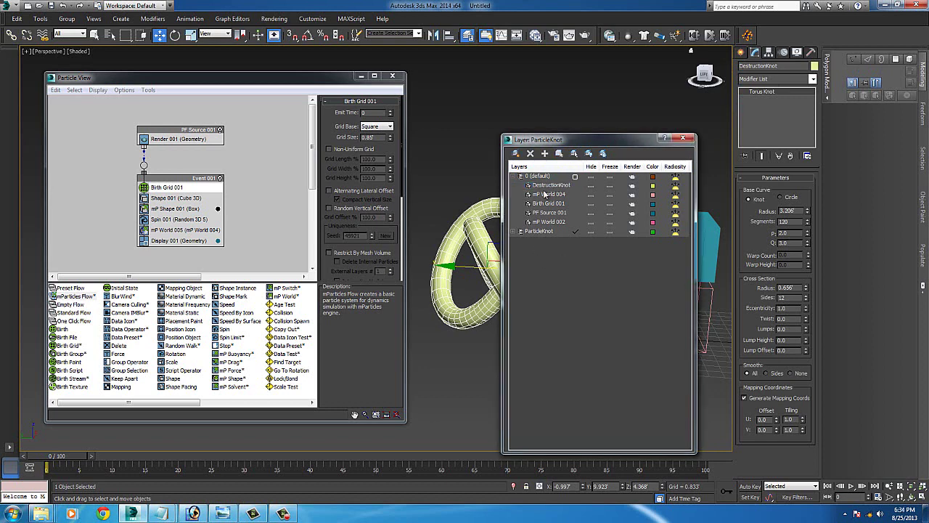
# Put the renamed original knot on a new layer named DestructionKnot.
pyautogui.click(516, 153)
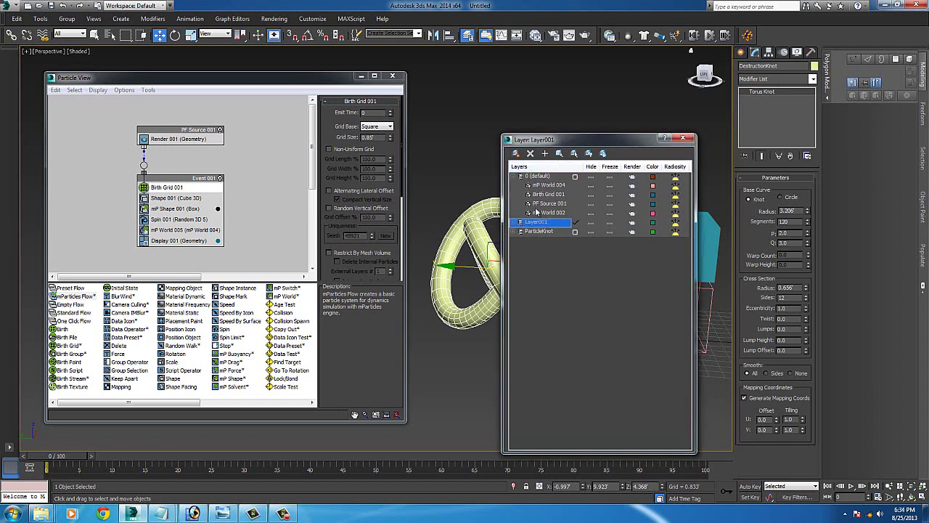
pyautogui.doubleClick(557, 224)
pyautogui.moveTo(557, 224); pyautogui.dragTo(502, 211)
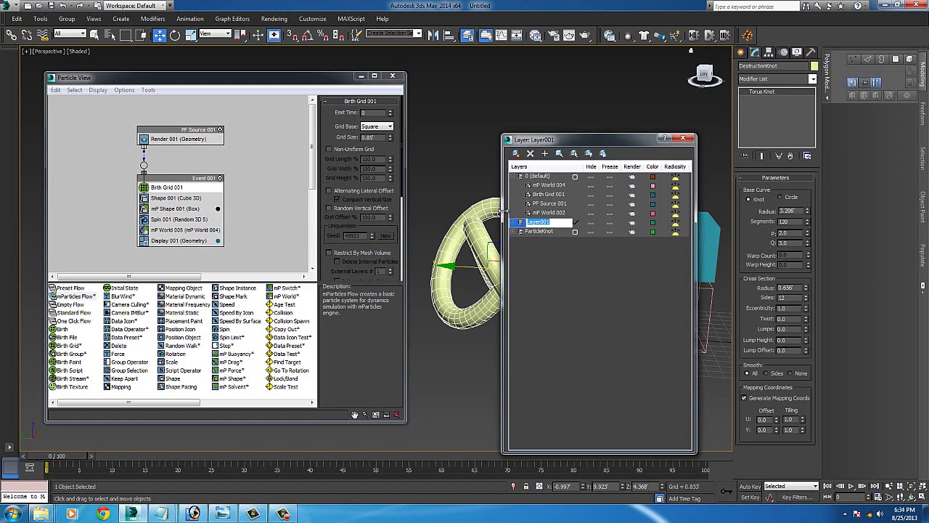
pyautogui.write('DestructionKnot')
pyautogui.press('Return')
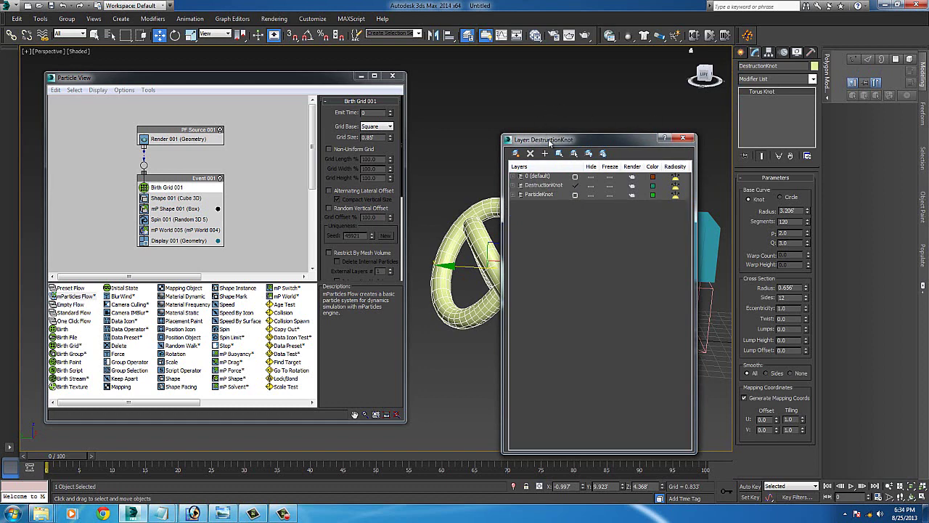
# Hide the DestructionKnot layer and close the layer manager.
pyautogui.moveTo(550, 142); pyautogui.dragTo(659, 124)
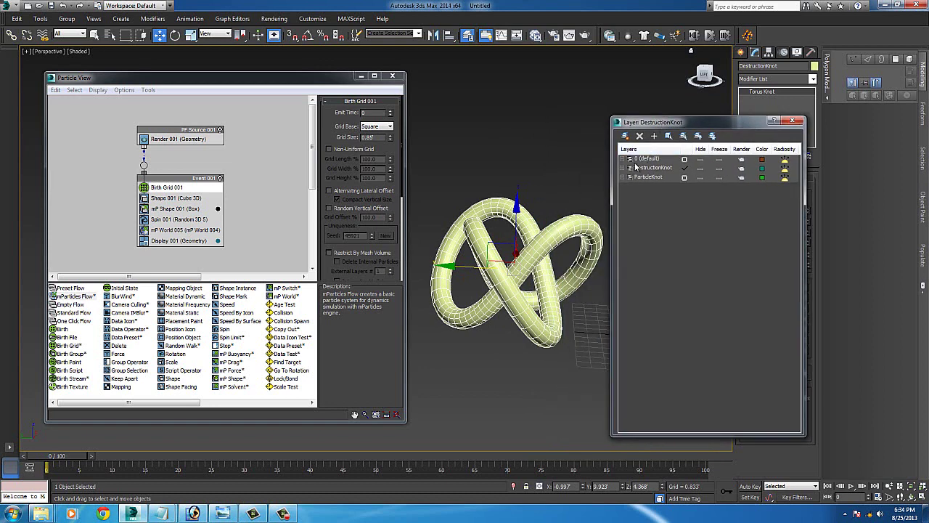
pyautogui.click(702, 168)
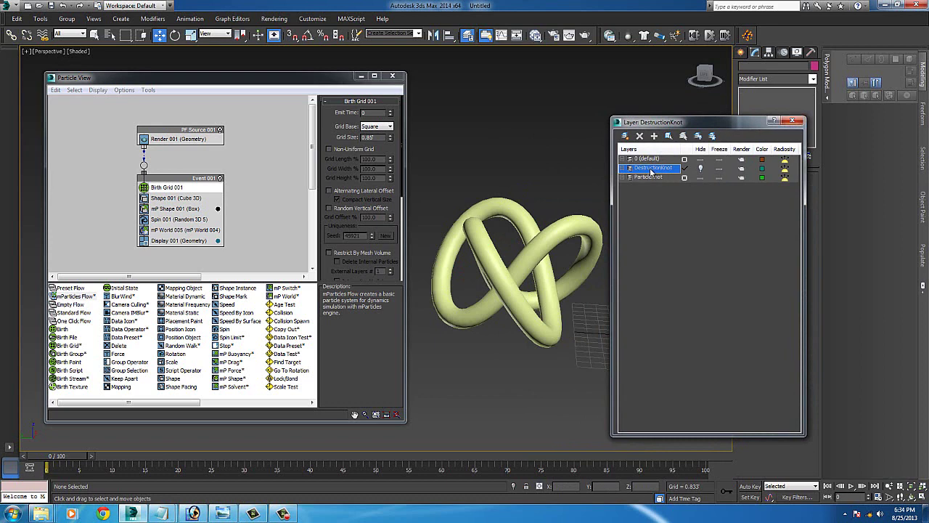
pyautogui.click(793, 121)
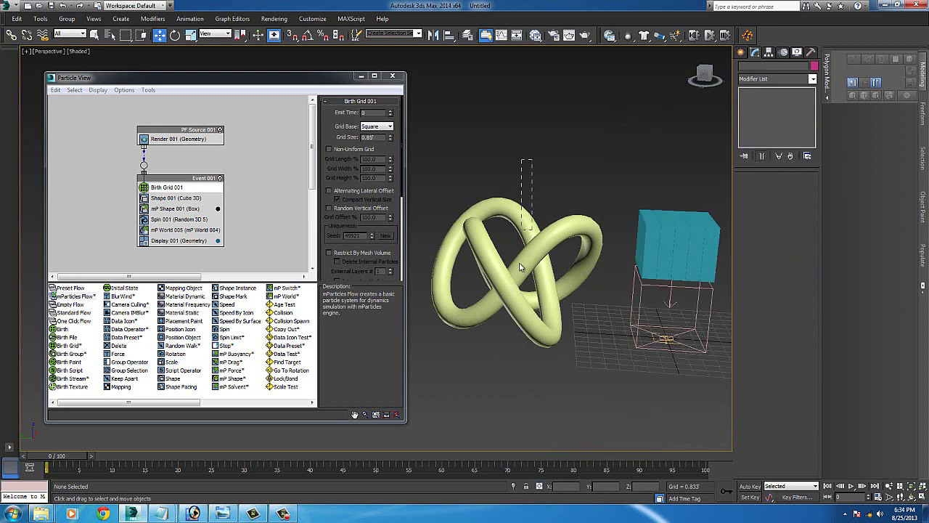
# Change the object color of particle_knot to salmon pink.
pyautogui.click(520, 267)
pyautogui.click(815, 66)
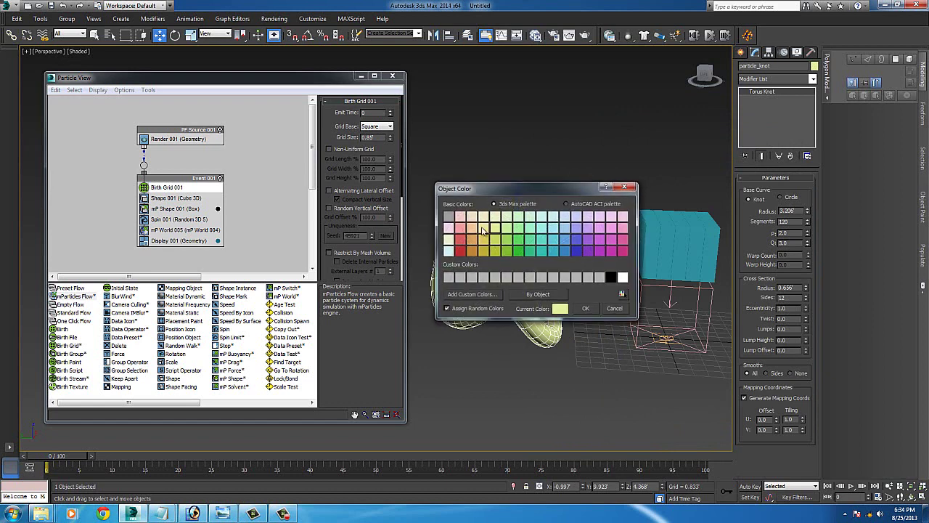
pyautogui.click(584, 308)
pyautogui.click(538, 195)
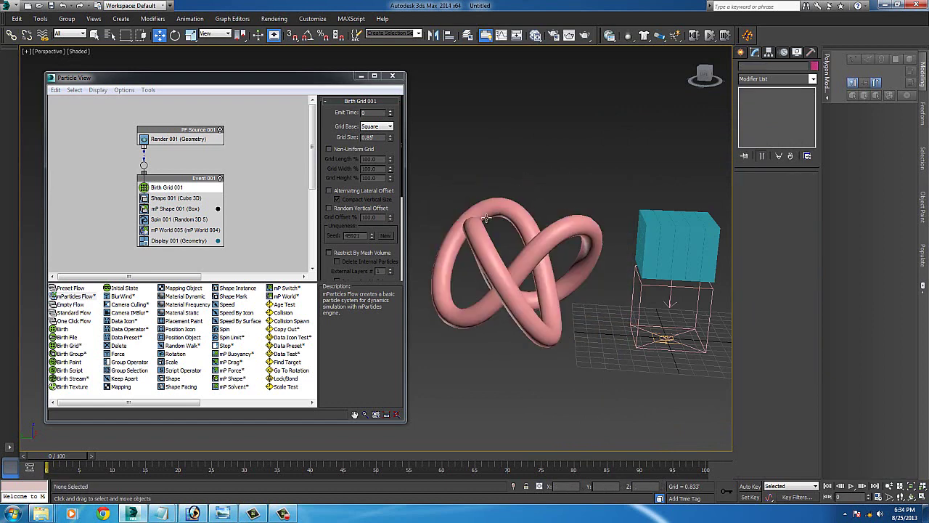
pyautogui.click(492, 259)
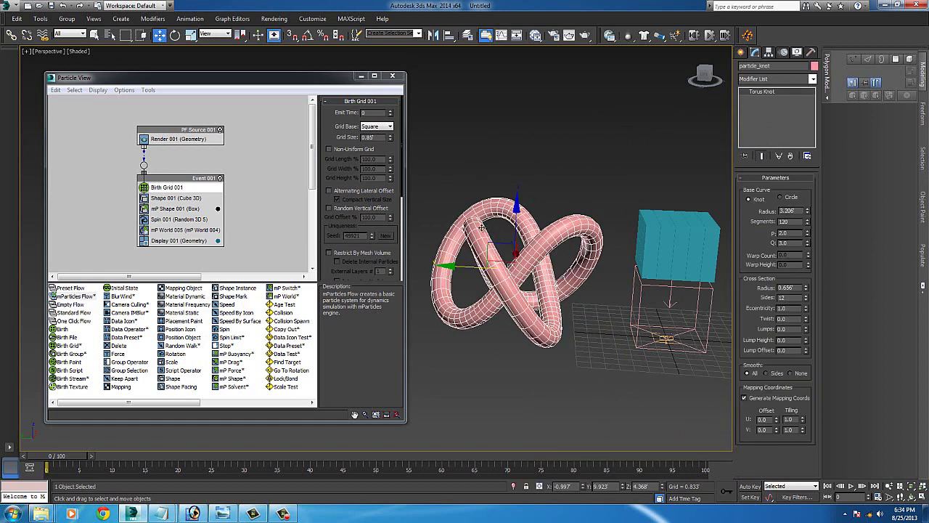
# Show the parameters of the mP World 004 helper beneath the particle cube.
pyautogui.keyDown('alt'); pyautogui.moveTo(482, 227); pyautogui.dragTo(512, 228, button='middle'); pyautogui.keyUp('alt')
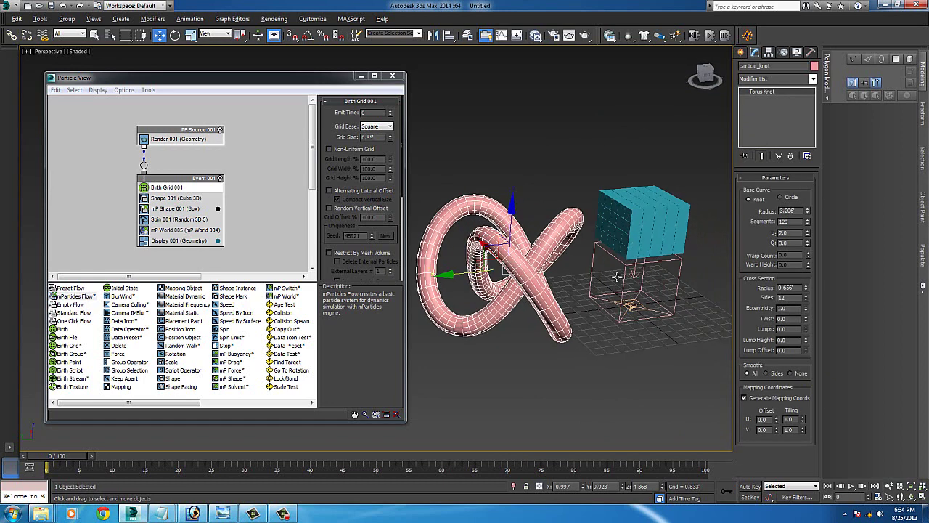
pyautogui.keyDown('alt'); pyautogui.moveTo(670, 255); pyautogui.dragTo(645, 233, button='middle'); pyautogui.keyUp('alt')
pyautogui.click(607, 256)
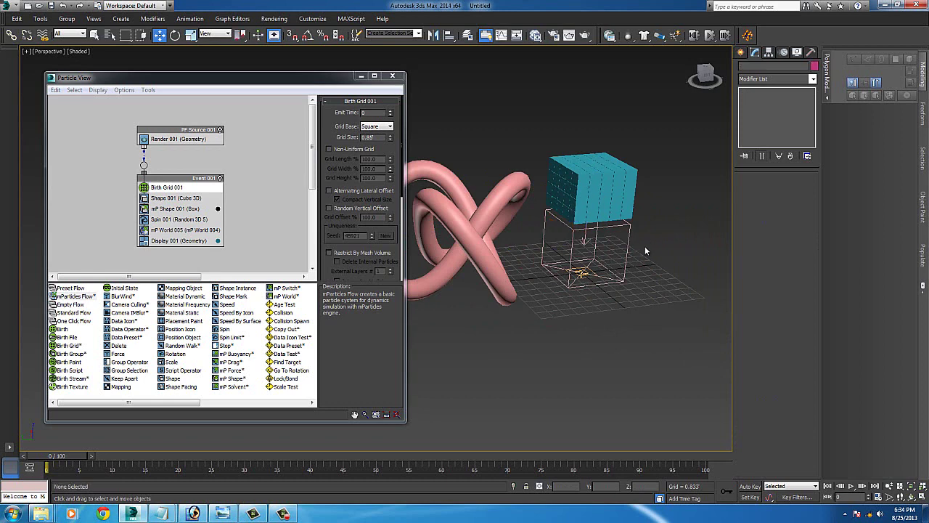
pyautogui.keyDown('alt'); pyautogui.moveTo(642, 245); pyautogui.dragTo(606, 244, button='middle'); pyautogui.keyUp('alt')
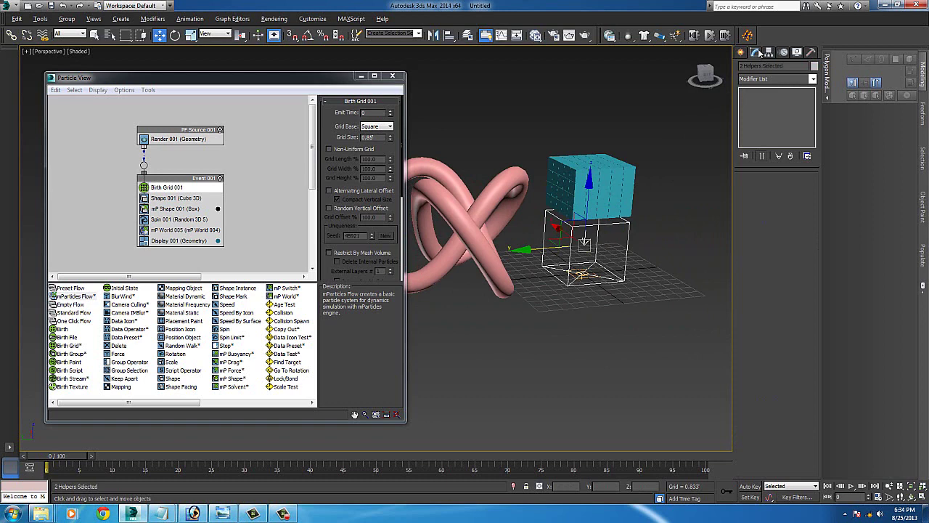
pyautogui.click(659, 203)
pyautogui.click(628, 234)
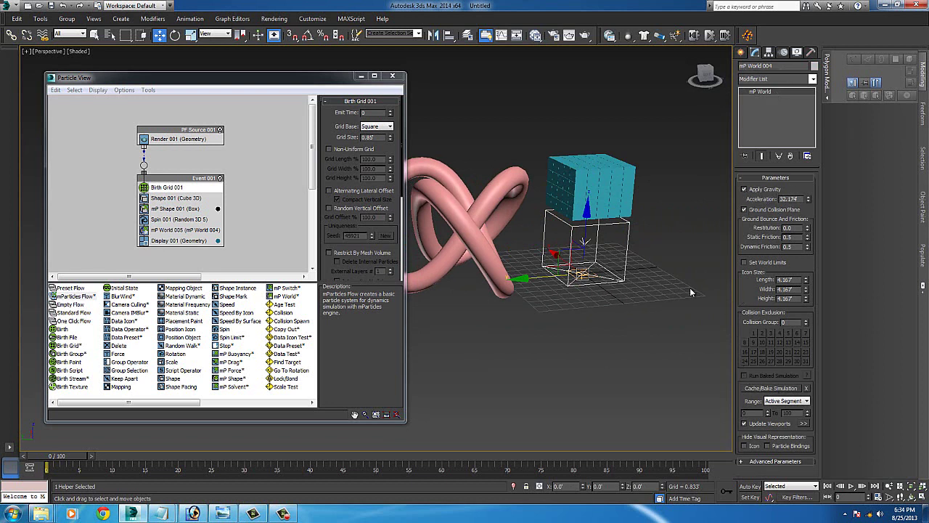
# Examine the PF Source icon's settings and the helper gizmos around the particle cube, leaving nothing selected.
pyautogui.keyDown('alt'); pyautogui.moveTo(641, 209); pyautogui.dragTo(563, 196, button='middle'); pyautogui.keyUp('alt')
pyautogui.click(535, 277)
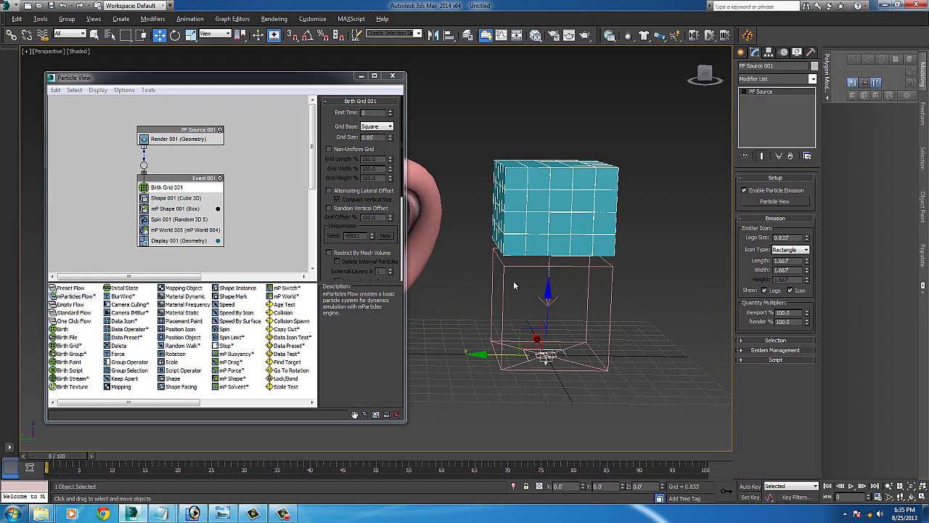
pyautogui.keyDown('alt'); pyautogui.moveTo(517, 282); pyautogui.dragTo(622, 288, button='middle'); pyautogui.keyUp('alt')
pyautogui.moveTo(625, 291); pyautogui.dragTo(546, 295)
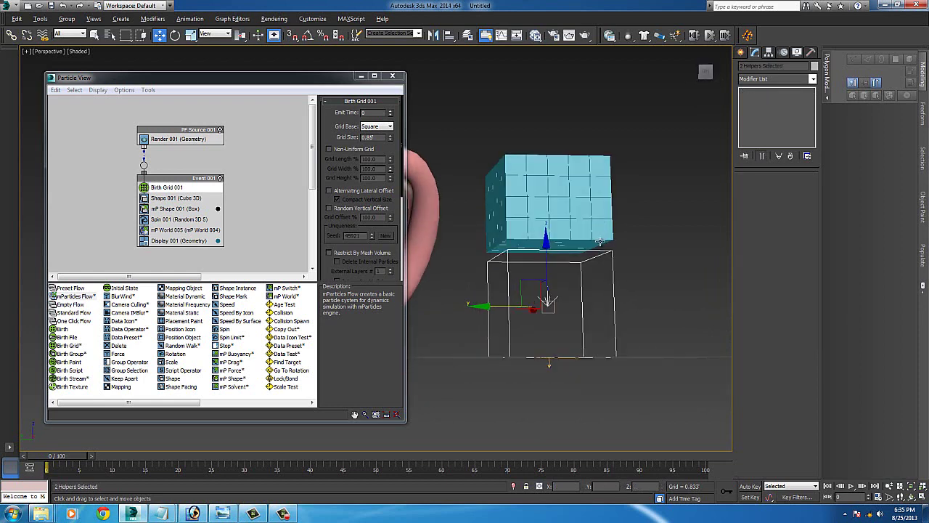
pyautogui.moveTo(548, 303)
pyautogui.keyDown('alt'); pyautogui.mouseDown(button='middle')
pyautogui.moveTo(592, 272)
pyautogui.moveTo(599, 235)
pyautogui.mouseUp(button='middle'); pyautogui.keyUp('alt')
pyautogui.keyDown('alt'); pyautogui.moveTo(569, 293); pyautogui.dragTo(564, 250, button='middle'); pyautogui.keyUp('alt')
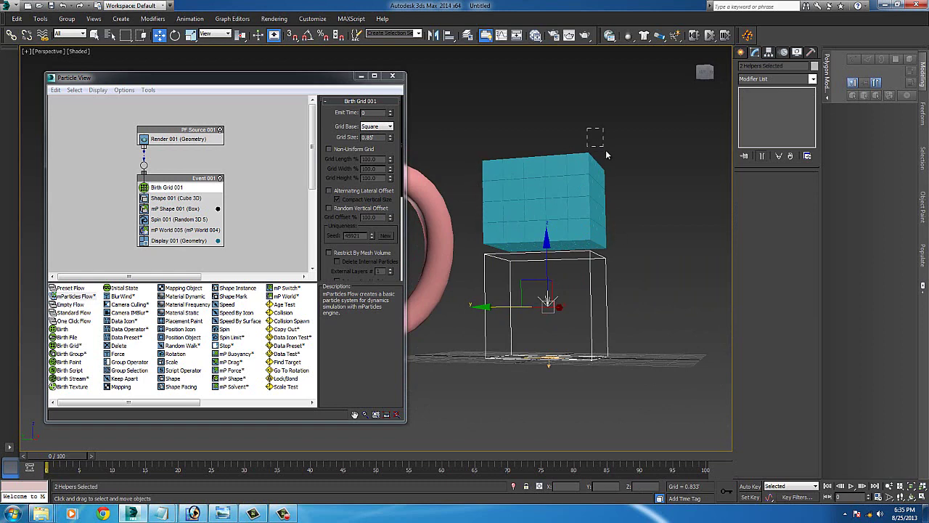
pyautogui.moveTo(606, 153); pyautogui.dragTo(607, 154)
pyautogui.keyDown('alt'); pyautogui.moveTo(606, 154); pyautogui.dragTo(469, 173, button='middle'); pyautogui.keyUp('alt')
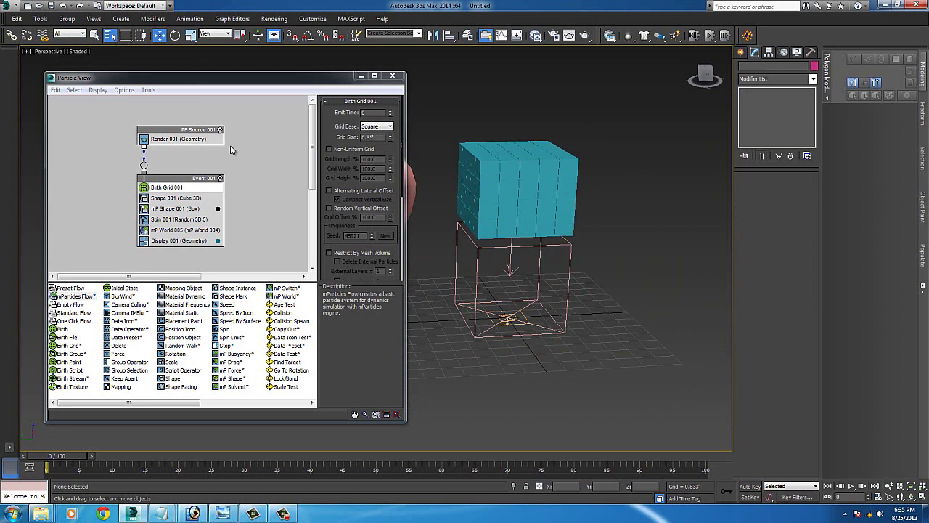
# Select the Birth Grid 001 helper from the scene's object list.
pyautogui.press('h')
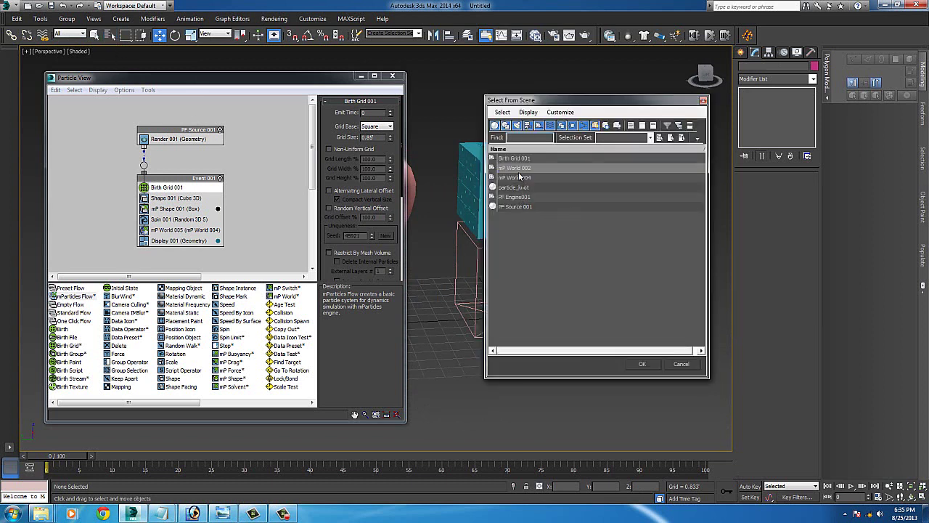
pyautogui.click(509, 158)
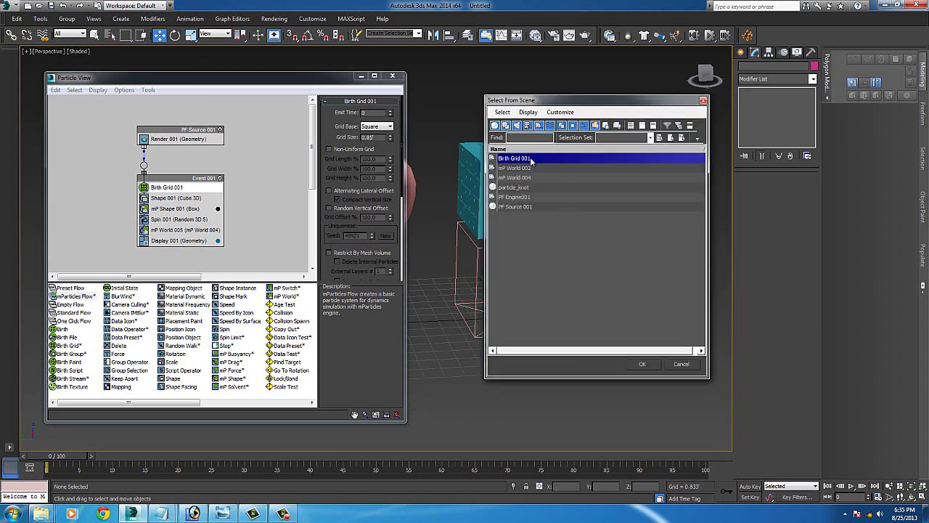
pyautogui.click(643, 363)
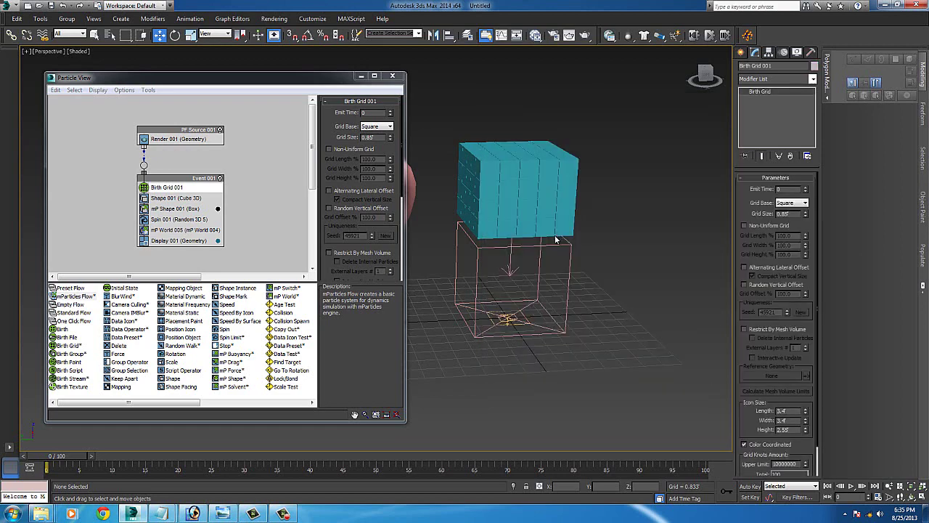
pyautogui.keyDown('alt'); pyautogui.moveTo(546, 177); pyautogui.dragTo(534, 192, button='middle'); pyautogui.keyUp('alt')
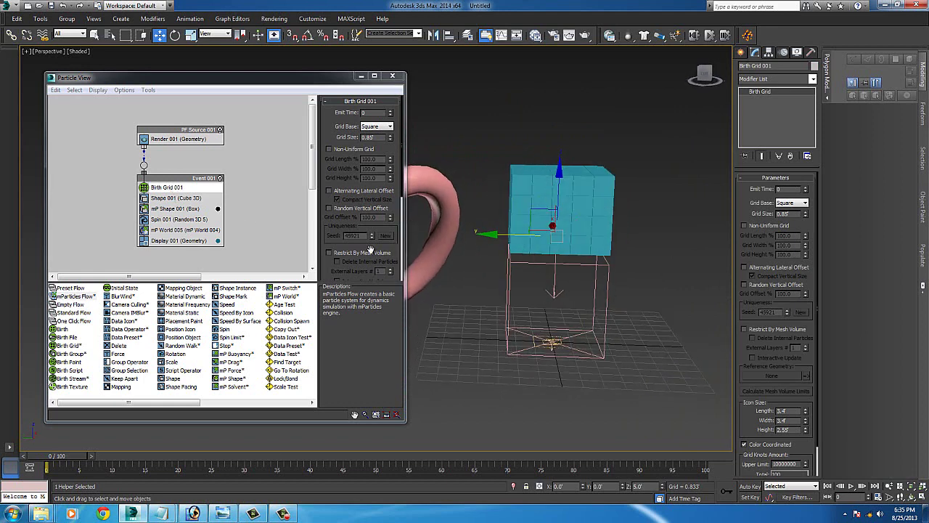
# Enlarge the Birth Grid 001 icon to a length of 6.834', a width of 7.888' and a height of 6.553'.
pyautogui.click(181, 186)
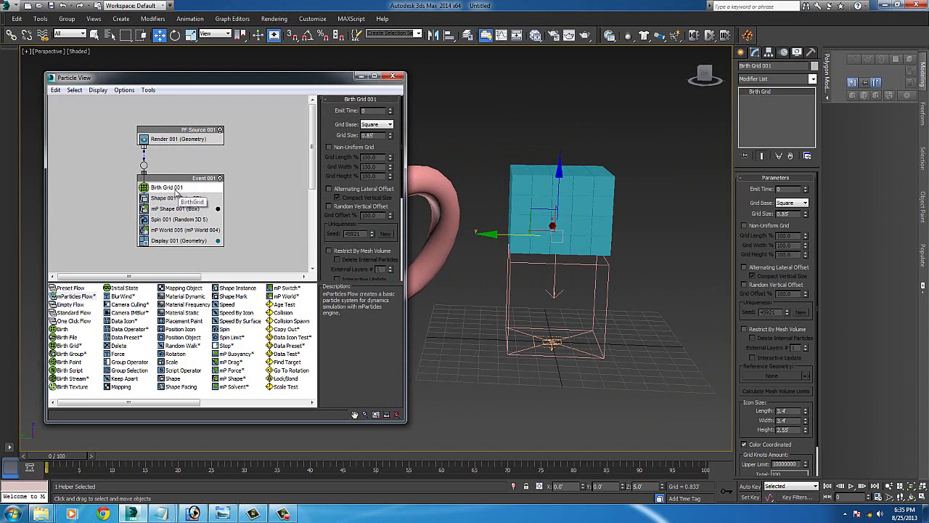
pyautogui.scroll(-5, 328, 239)
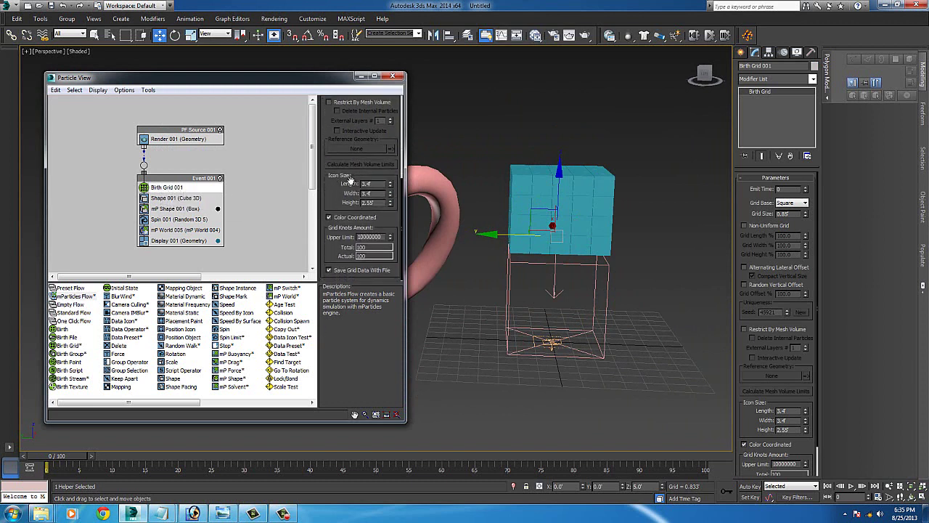
pyautogui.keyDown('alt'); pyautogui.moveTo(574, 207); pyautogui.dragTo(520, 194, button='middle'); pyautogui.keyUp('alt')
pyautogui.moveTo(390, 187); pyautogui.dragTo(393, 135)
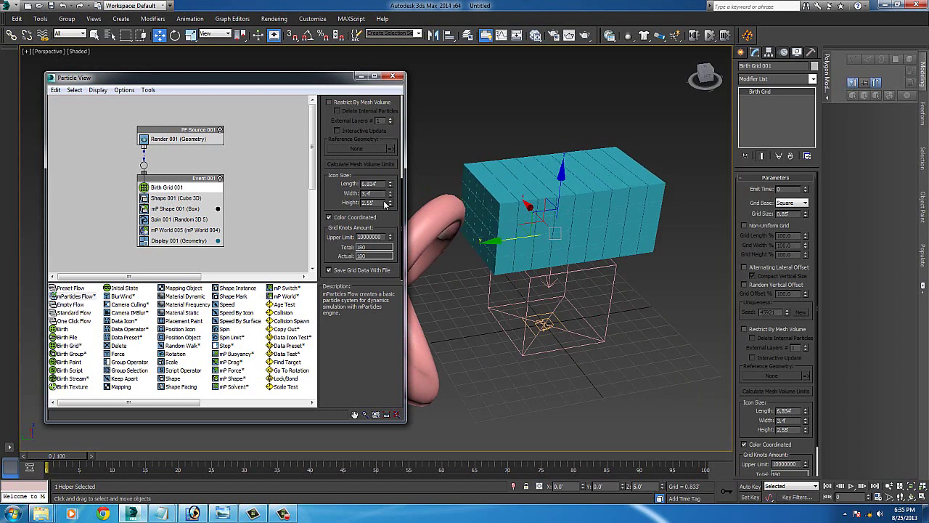
pyautogui.moveTo(390, 196); pyautogui.dragTo(391, 127)
pyautogui.moveTo(542, 183); pyautogui.dragTo(526, 239, button='middle')
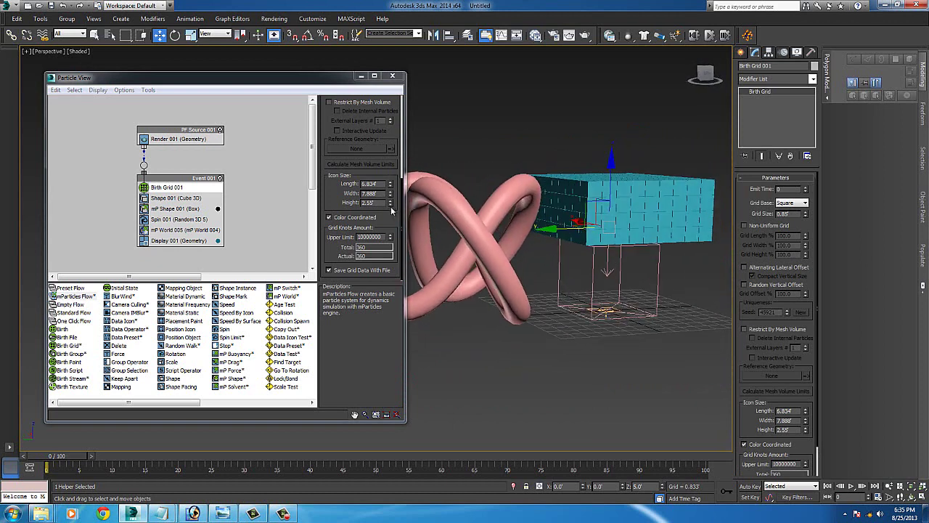
pyautogui.moveTo(390, 204); pyautogui.dragTo(407, 136)
pyautogui.keyDown('alt'); pyautogui.moveTo(634, 143); pyautogui.dragTo(574, 174, button='middle'); pyautogui.keyUp('alt')
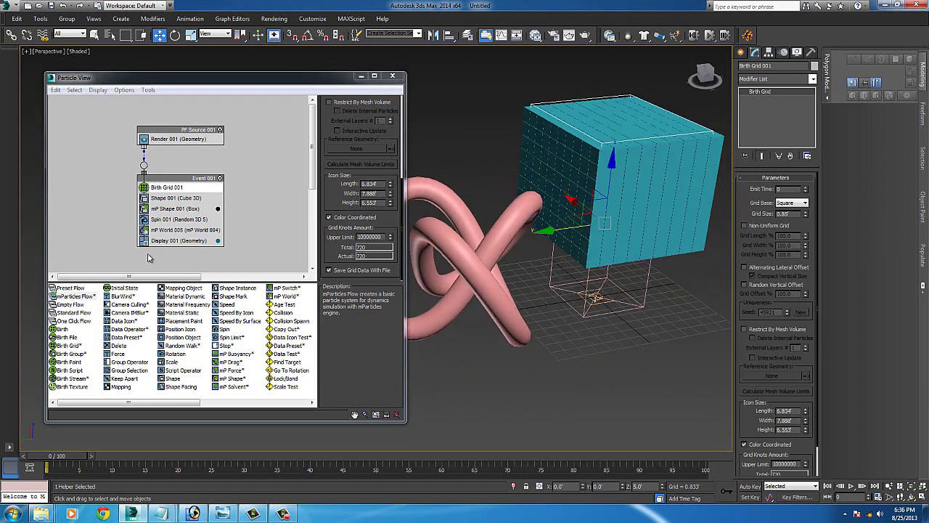
# Turn off the Display 001 operator in Event 001, leaving only the birth grid's outline in the viewport.
pyautogui.click(144, 240)
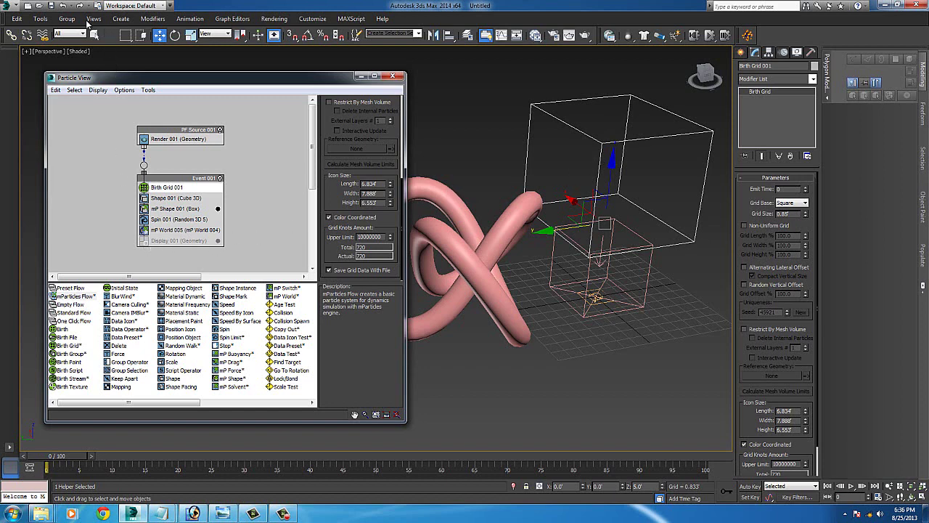
pyautogui.click(145, 242)
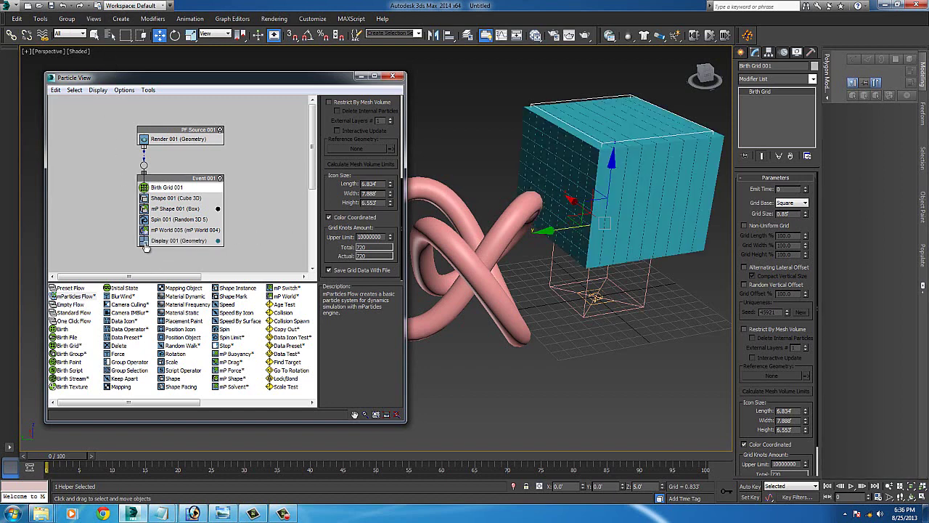
pyautogui.click(145, 242)
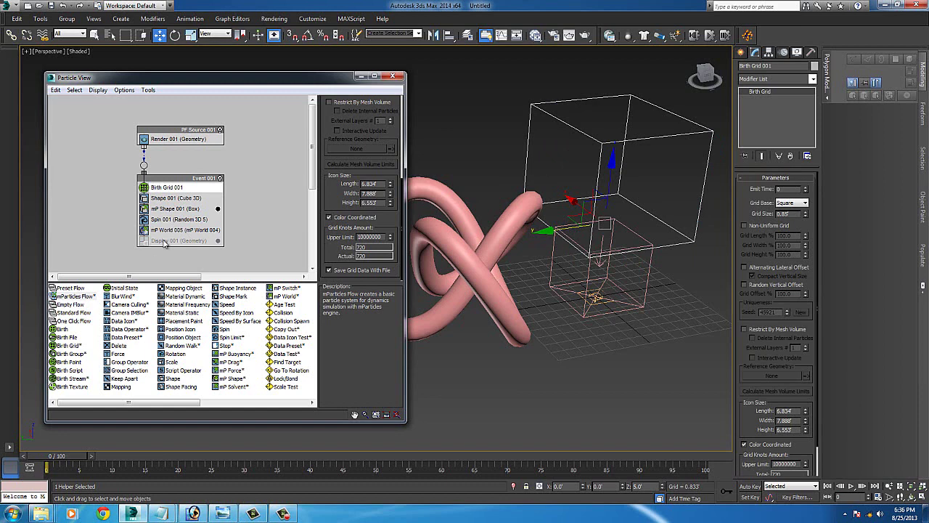
pyautogui.click(653, 95)
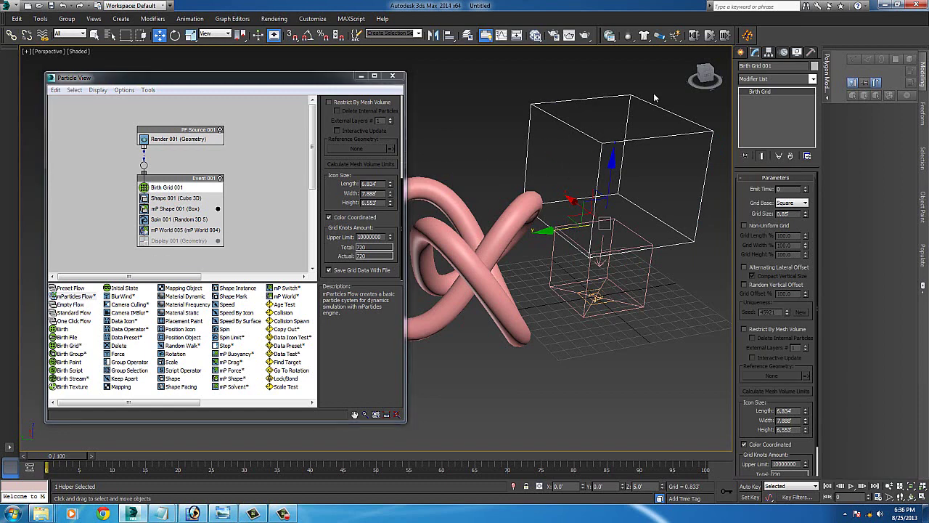
pyautogui.click(646, 138)
pyautogui.keyDown('alt'); pyautogui.moveTo(661, 156); pyautogui.dragTo(618, 126, button='middle'); pyautogui.keyUp('alt')
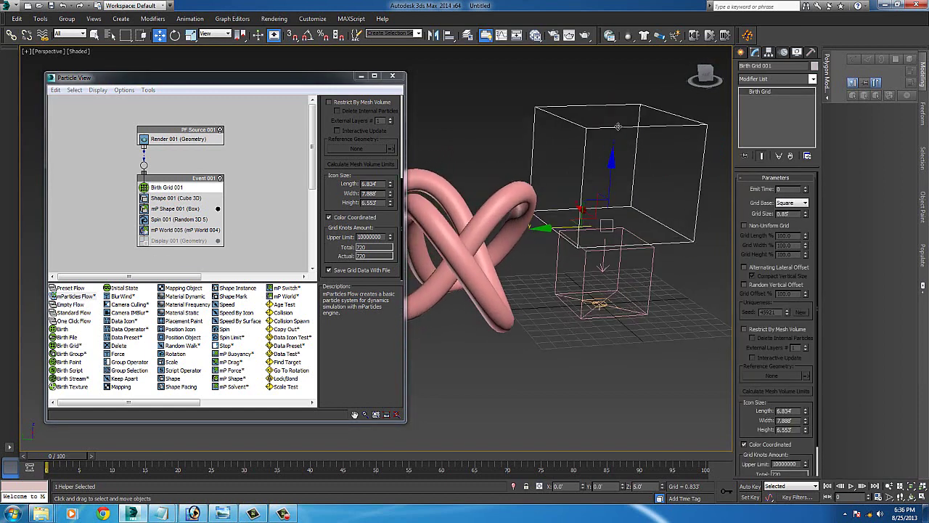
pyautogui.keyDown('alt'); pyautogui.moveTo(656, 156); pyautogui.dragTo(629, 169, button='middle'); pyautogui.keyUp('alt')
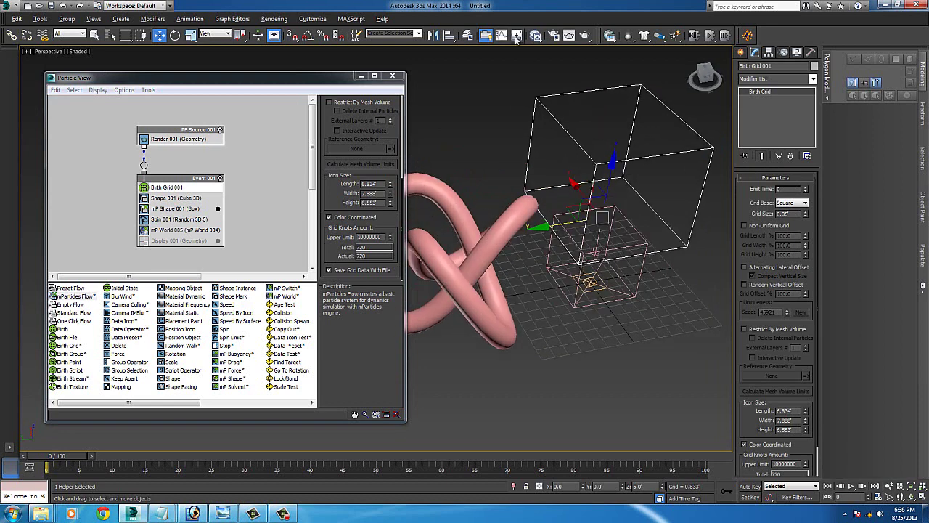
# Unhide the DestructionKnot layer, and scale both torus knots down together inside the birth grid's box.
pyautogui.click(468, 35)
pyautogui.click(700, 170)
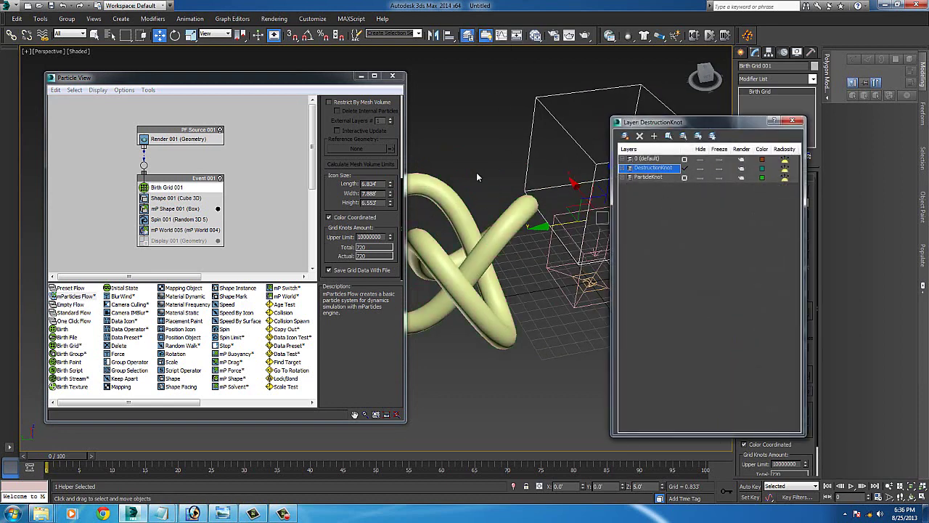
pyautogui.keyDown('alt'); pyautogui.moveTo(479, 178); pyautogui.dragTo(426, 160, button='middle'); pyautogui.keyUp('alt')
pyautogui.press('r')
pyautogui.moveTo(504, 206); pyautogui.dragTo(517, 190, button='middle')
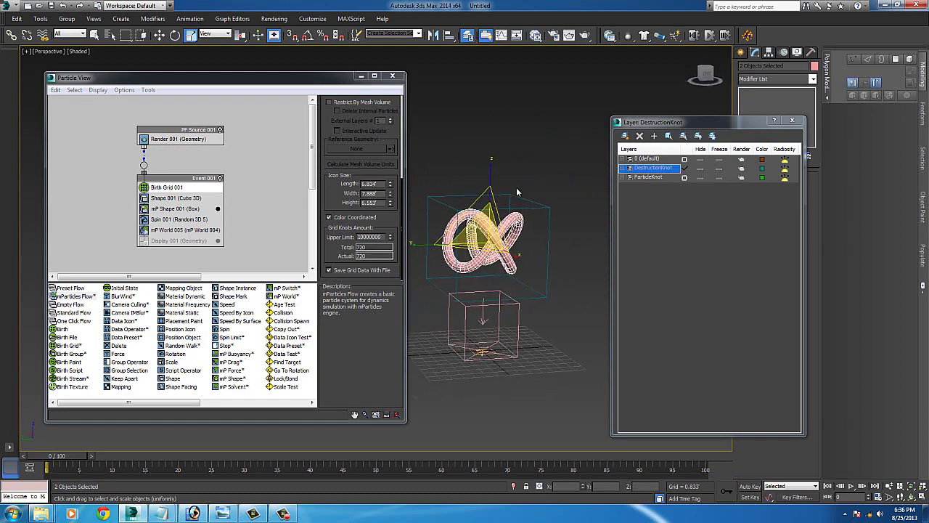
pyautogui.scroll(4, 536, 92)
pyautogui.moveTo(512, 231); pyautogui.dragTo(546, 195, button='middle')
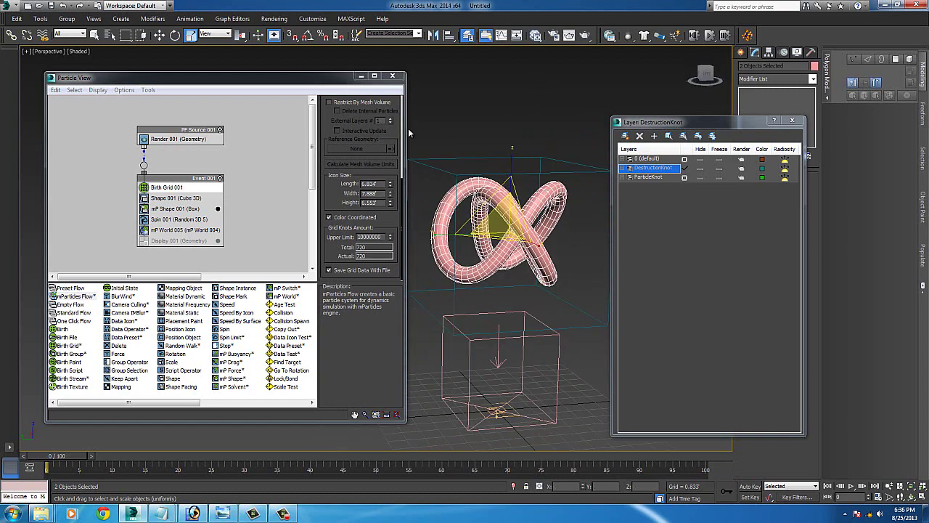
# Narrow Particle View, shift the layer manager aside, and move both selected knots to the middle of the birth grid's box.
pyautogui.moveTo(407, 127); pyautogui.dragTo(339, 127)
pyautogui.moveTo(653, 122); pyautogui.dragTo(720, 120)
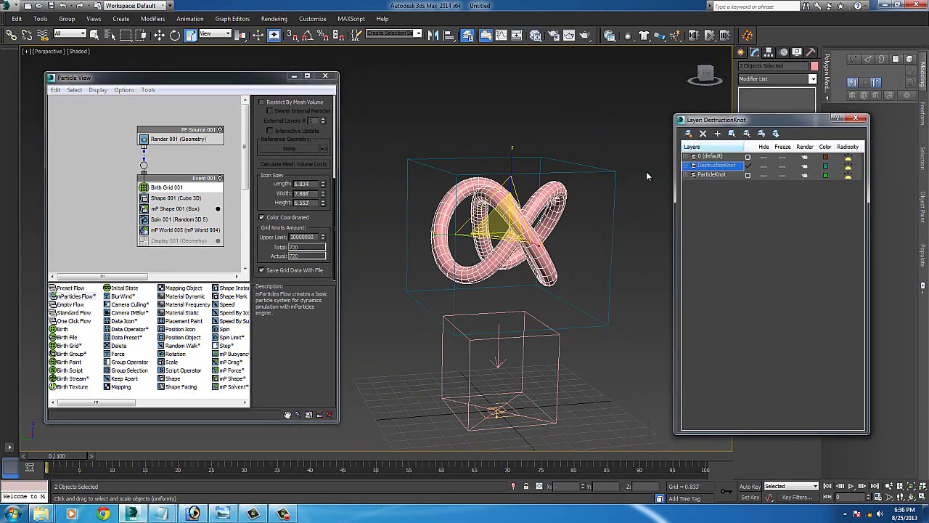
pyautogui.keyDown('alt'); pyautogui.moveTo(646, 172); pyautogui.dragTo(668, 174, button='middle'); pyautogui.keyUp('alt')
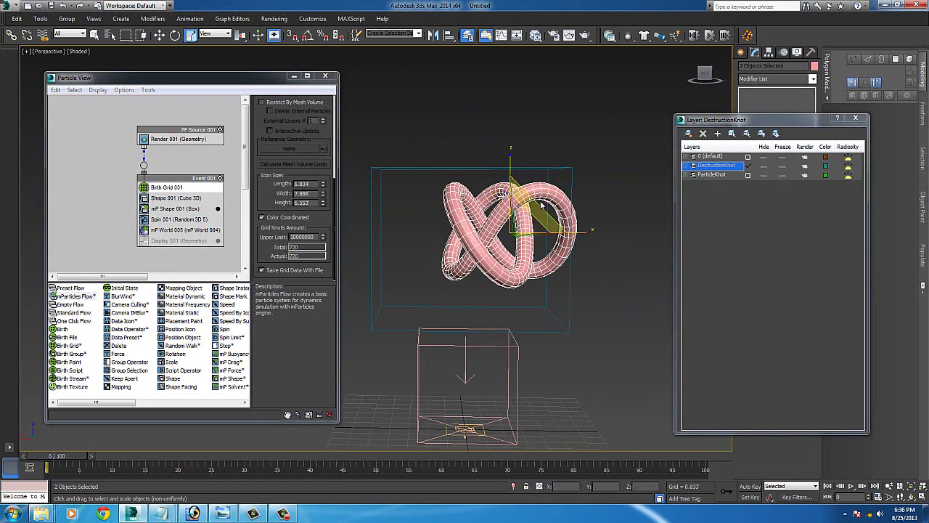
pyautogui.press('w')
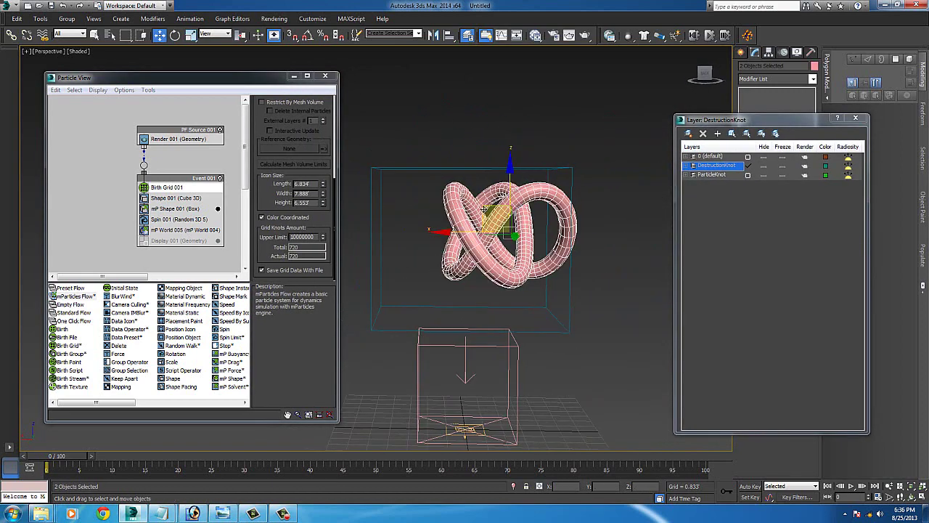
pyautogui.moveTo(487, 214); pyautogui.dragTo(451, 228)
pyautogui.keyDown('alt'); pyautogui.moveTo(513, 193); pyautogui.dragTo(470, 232, button='middle'); pyautogui.keyUp('alt')
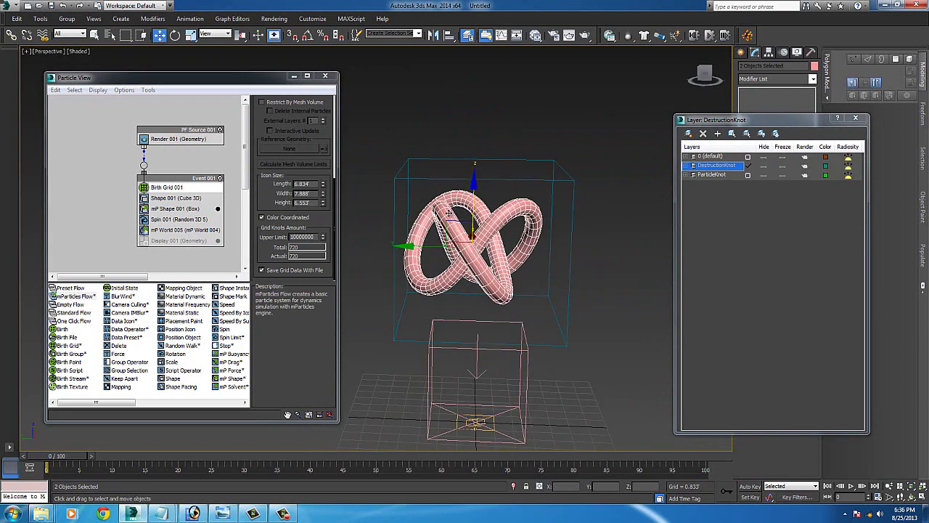
pyautogui.moveTo(470, 232); pyautogui.dragTo(463, 227)
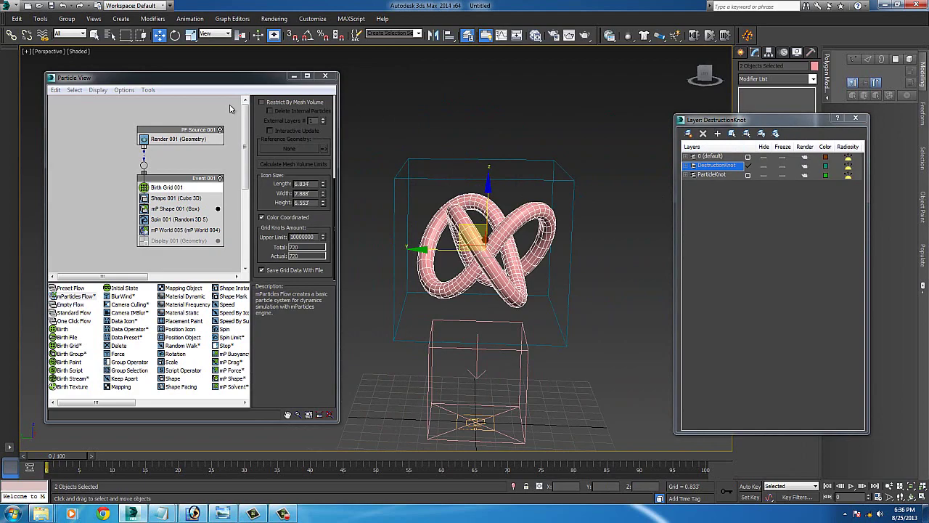
pyautogui.keyDown('alt'); pyautogui.moveTo(501, 225); pyautogui.dragTo(592, 208, button='middle'); pyautogui.keyUp('alt')
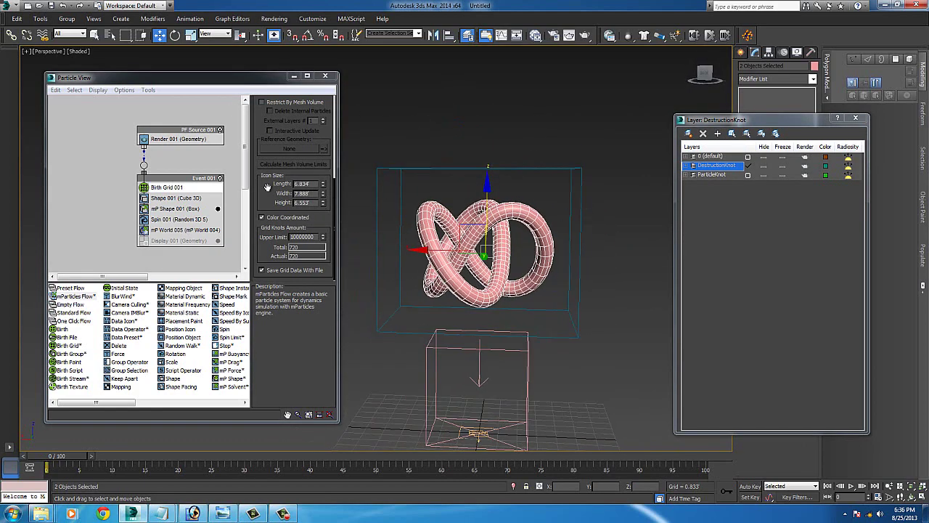
# Scale both knots up uniformly to fill most of the birth grid's box, and clear the selection.
pyautogui.press('e')
pyautogui.press('r')
pyautogui.moveTo(499, 241); pyautogui.dragTo(503, 225)
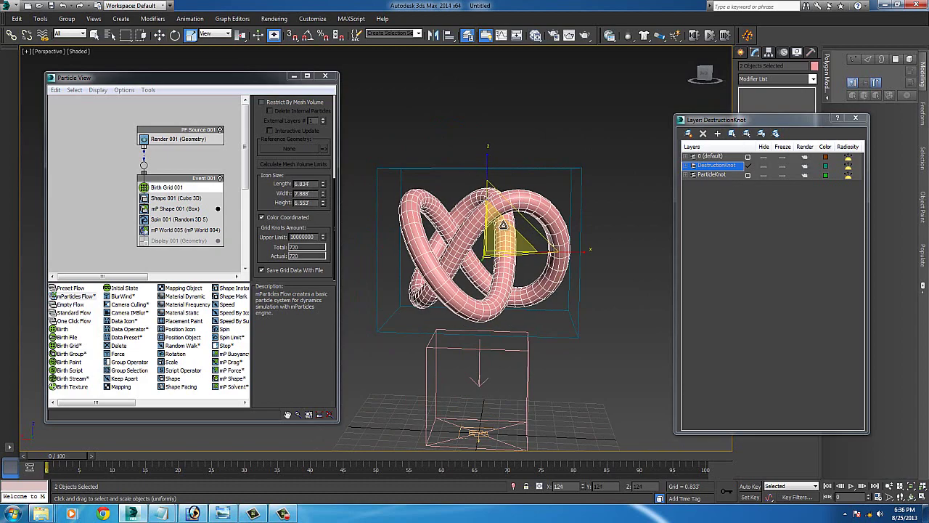
pyautogui.keyDown('alt'); pyautogui.moveTo(503, 225); pyautogui.dragTo(467, 234, button='middle'); pyautogui.keyUp('alt')
pyautogui.moveTo(495, 237); pyautogui.dragTo(496, 248)
pyautogui.keyDown('alt'); pyautogui.moveTo(497, 248); pyautogui.dragTo(524, 243, button='middle'); pyautogui.keyUp('alt')
pyautogui.click(612, 165)
pyautogui.moveTo(496, 209); pyautogui.dragTo(500, 181, button='middle')
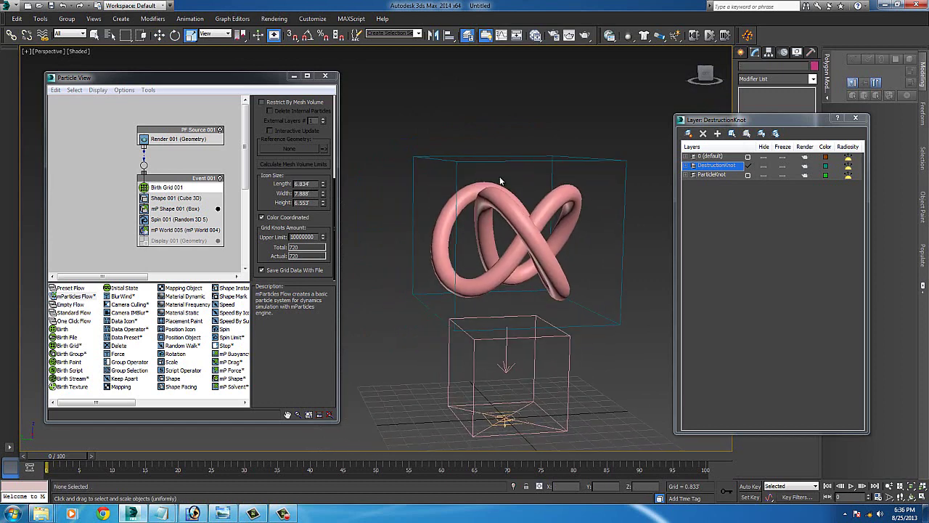
# Turn the Display 001 operator back on to show the particle cubes around the knots.
pyautogui.click(143, 240)
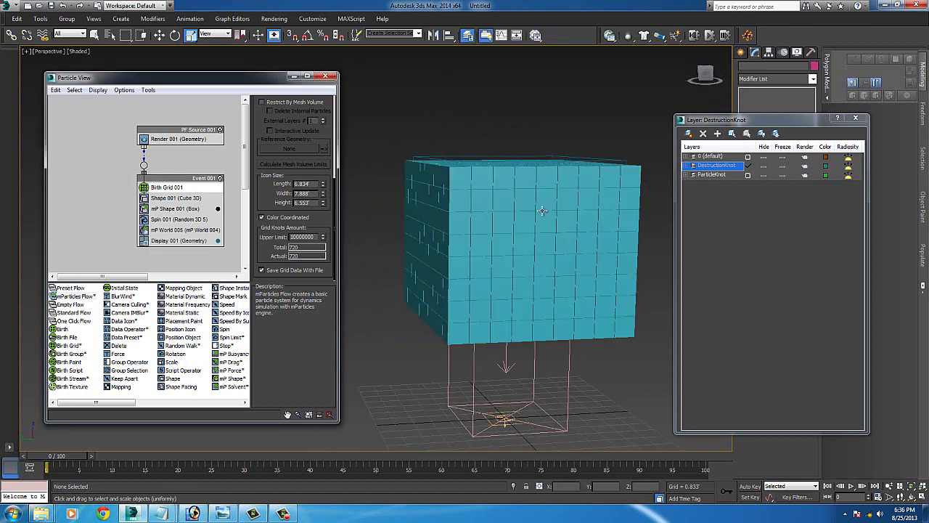
pyautogui.click(144, 240)
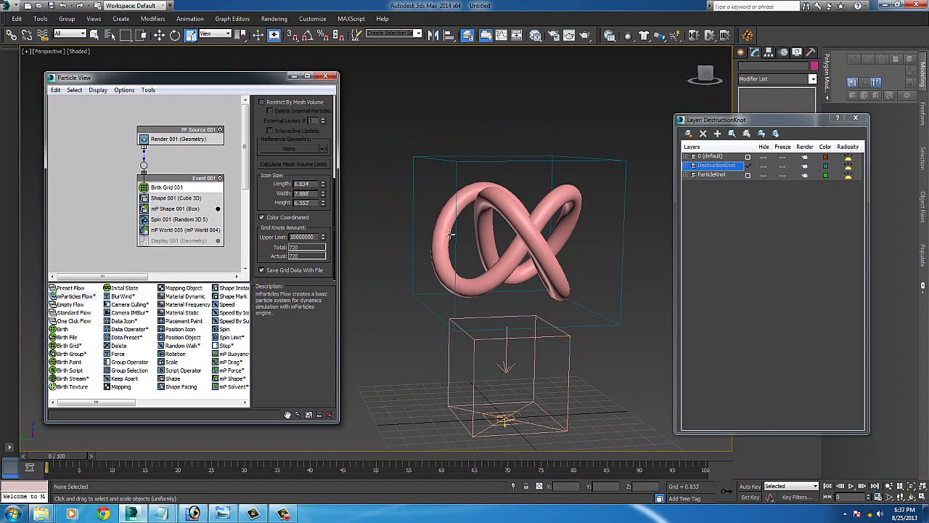
pyautogui.click(143, 241)
# Reduce the Shape 001 cube size to 0.208' so gaps open between the particles.
pyautogui.click(169, 210)
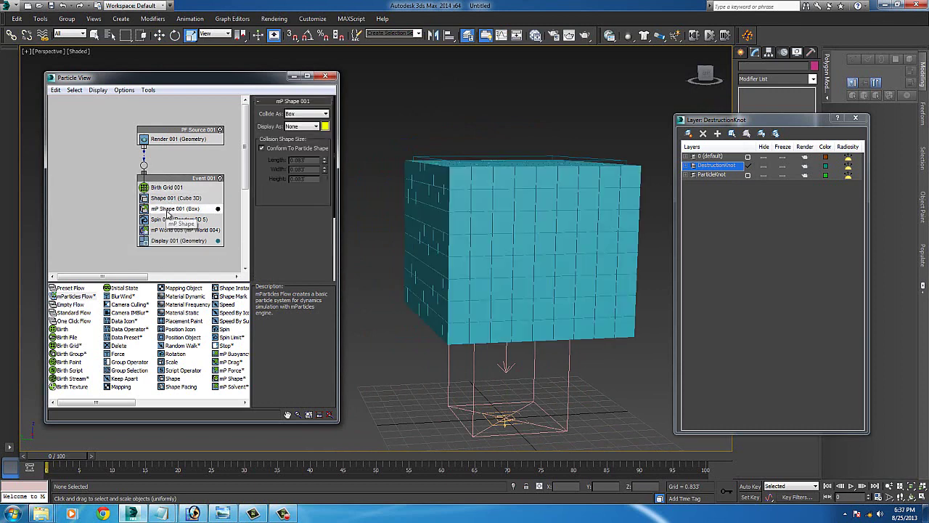
pyautogui.click(171, 198)
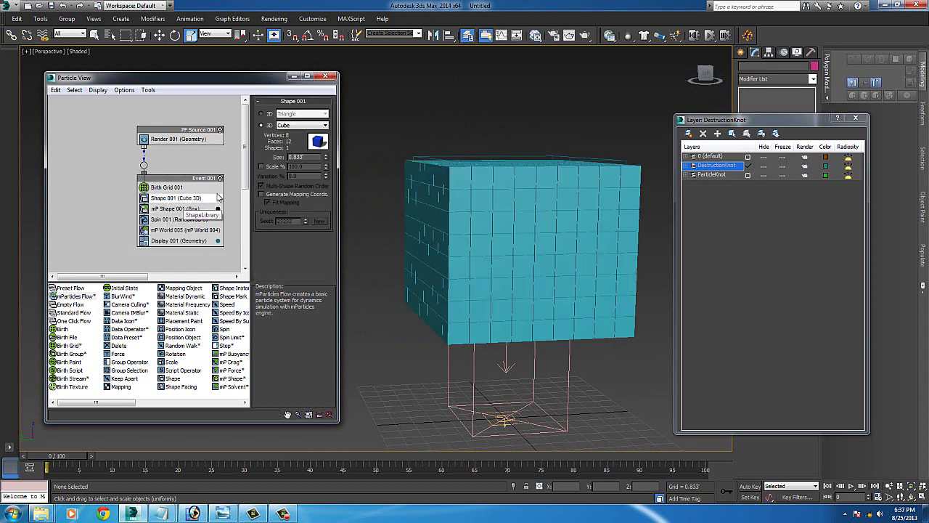
pyautogui.moveTo(325, 158); pyautogui.dragTo(327, 192)
pyautogui.keyDown('alt'); pyautogui.moveTo(523, 175); pyautogui.dragTo(479, 198, button='middle'); pyautogui.keyUp('alt')
pyautogui.scroll(5, 514, 178)
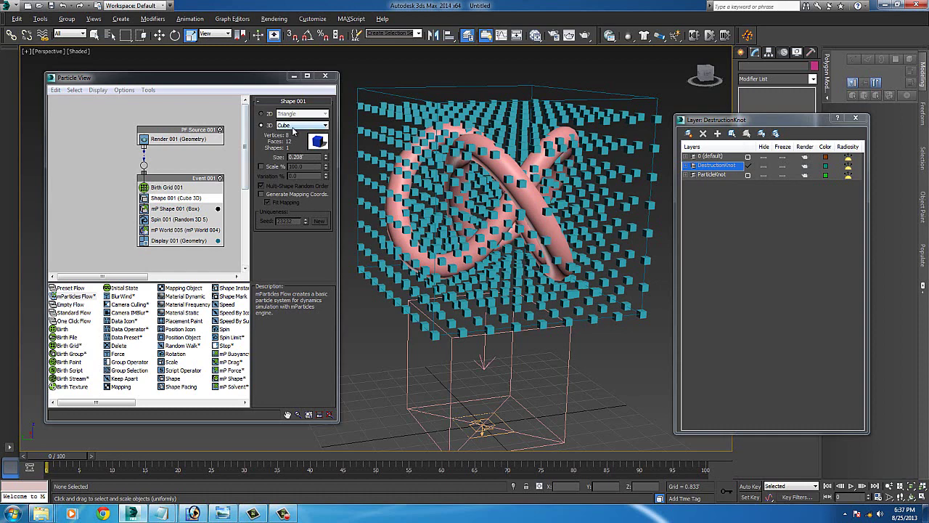
pyautogui.moveTo(507, 244); pyautogui.dragTo(510, 241, button='middle')
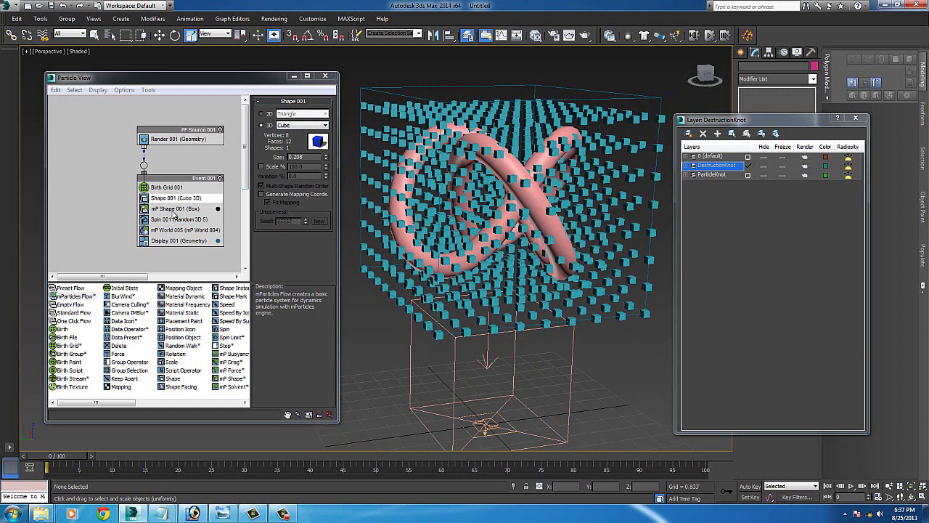
# Enable Restrict By Mesh Volume in the Birth Grid 001 operator.
pyautogui.click(185, 189)
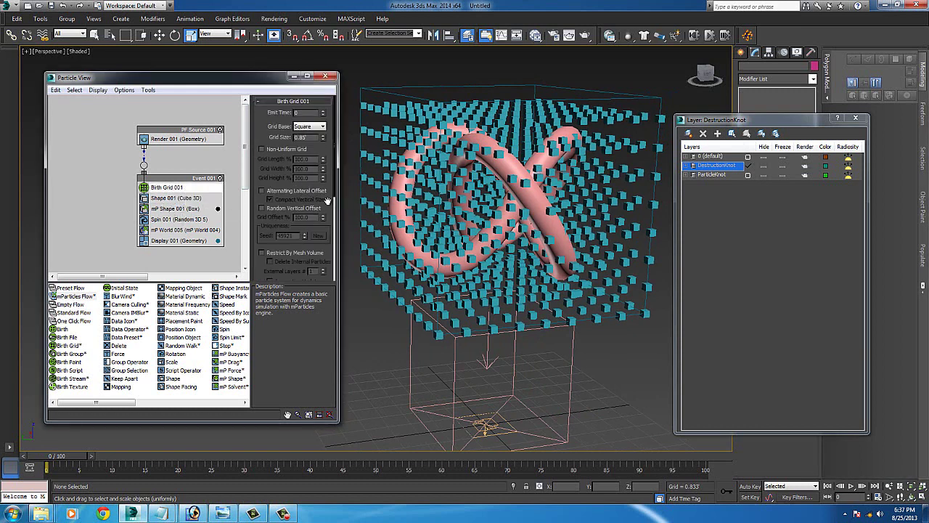
pyautogui.scroll(-5, 289, 169)
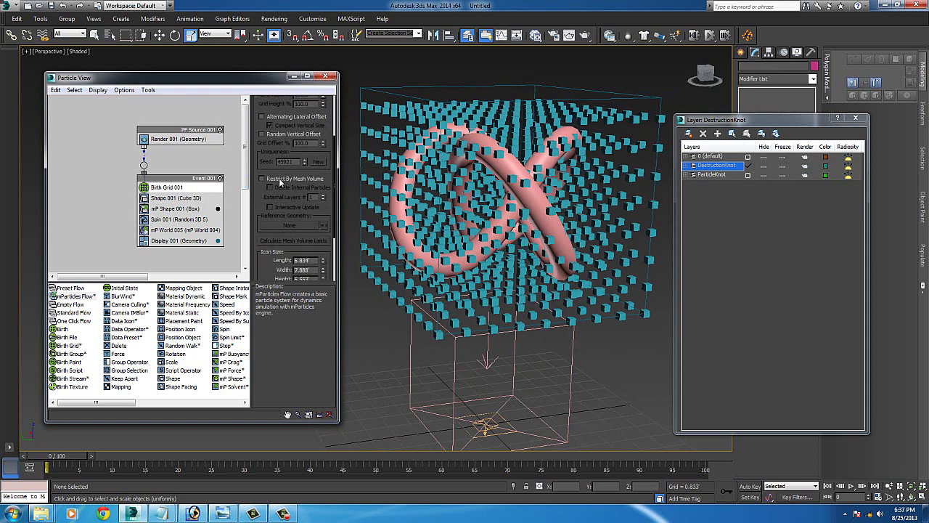
pyautogui.click(266, 179)
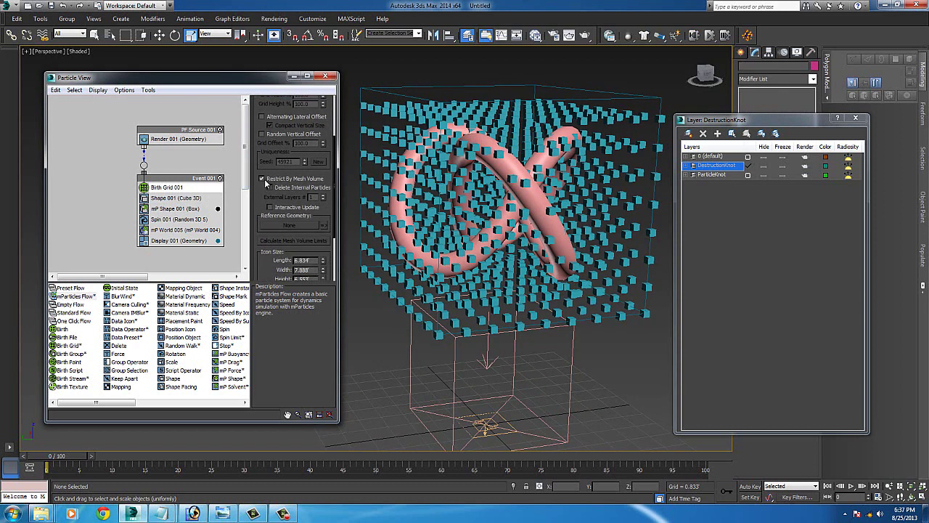
# Hide the DestructionKnot layer and pick particle_knot as the birth grid's reference geometry.
pyautogui.click(290, 227)
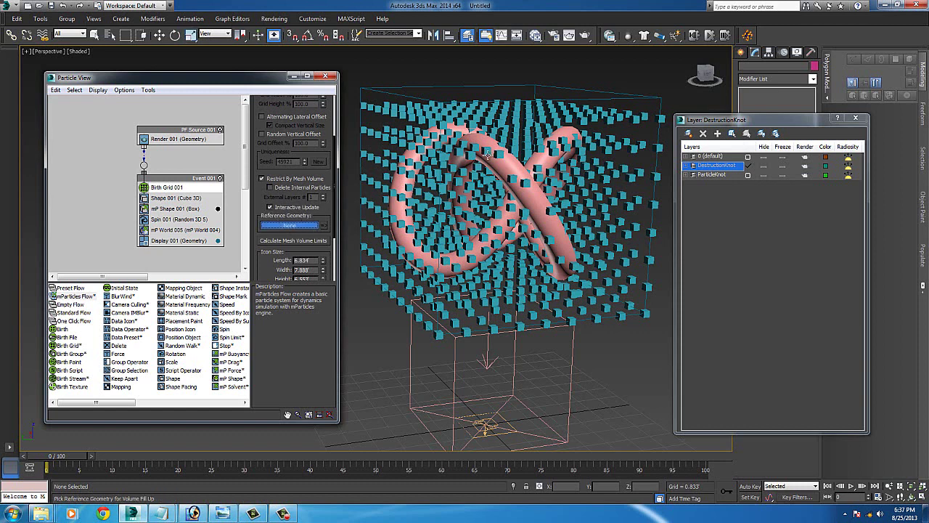
pyautogui.click(764, 170)
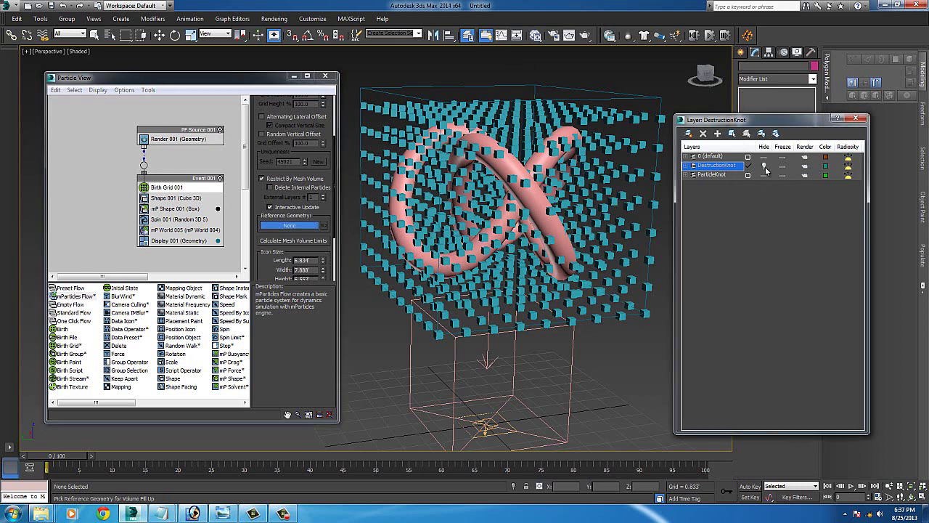
pyautogui.click(513, 170)
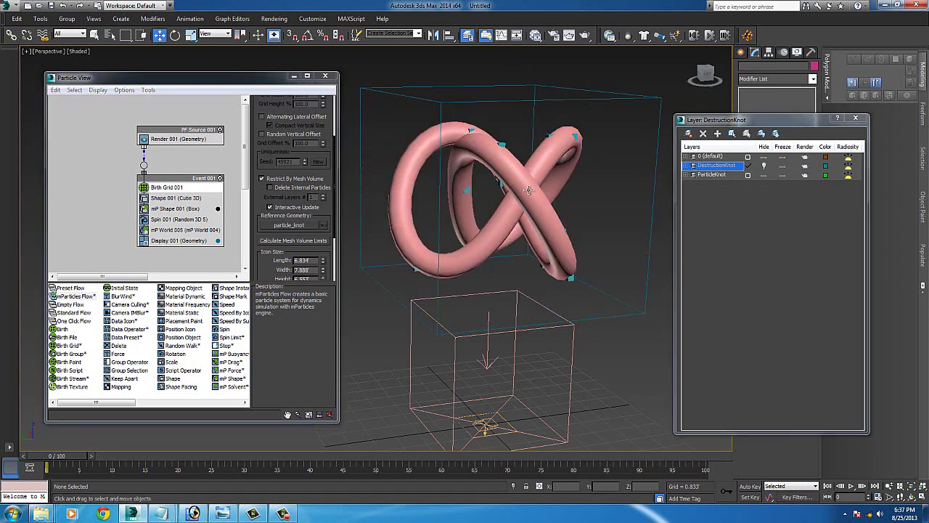
# Hide the ParticleKnot layer and inspect the restricted particle cubes from several angles.
pyautogui.click(764, 175)
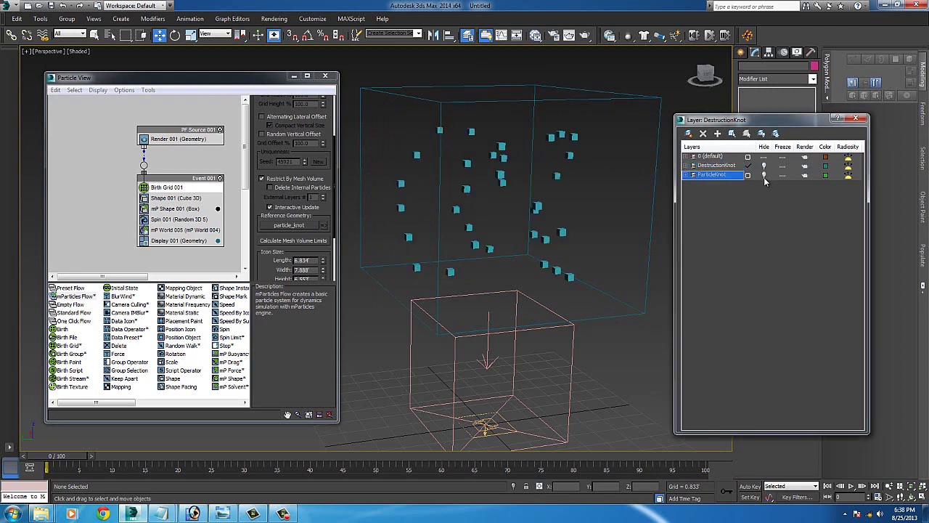
pyautogui.keyDown('alt'); pyautogui.moveTo(604, 193); pyautogui.dragTo(508, 159, button='middle'); pyautogui.keyUp('alt')
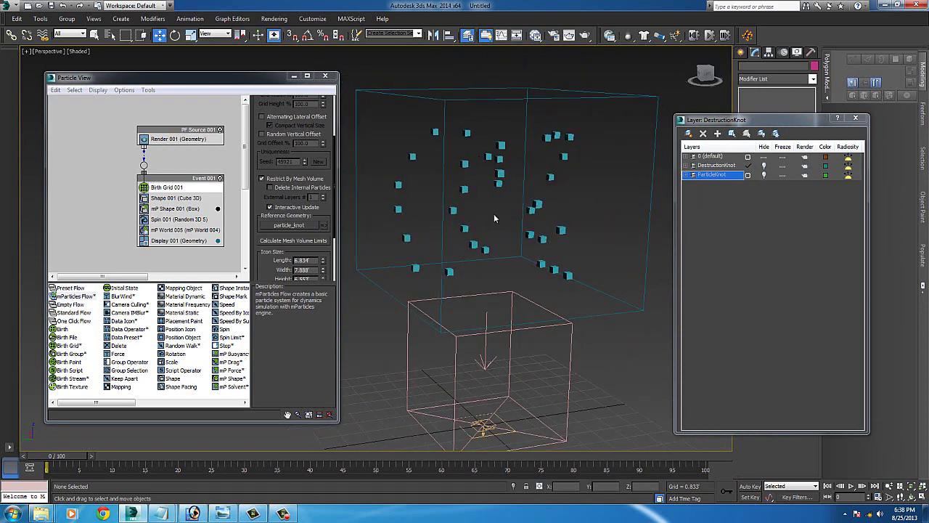
pyautogui.keyDown('alt'); pyautogui.moveTo(494, 213); pyautogui.dragTo(512, 192, button='middle'); pyautogui.keyUp('alt')
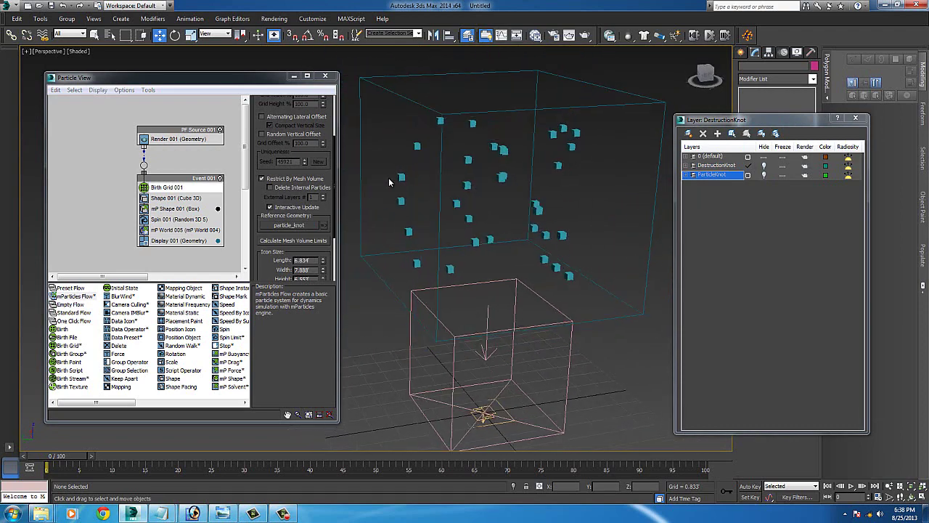
pyautogui.keyDown('alt'); pyautogui.moveTo(389, 182); pyautogui.dragTo(267, 209, button='middle'); pyautogui.keyUp('alt')
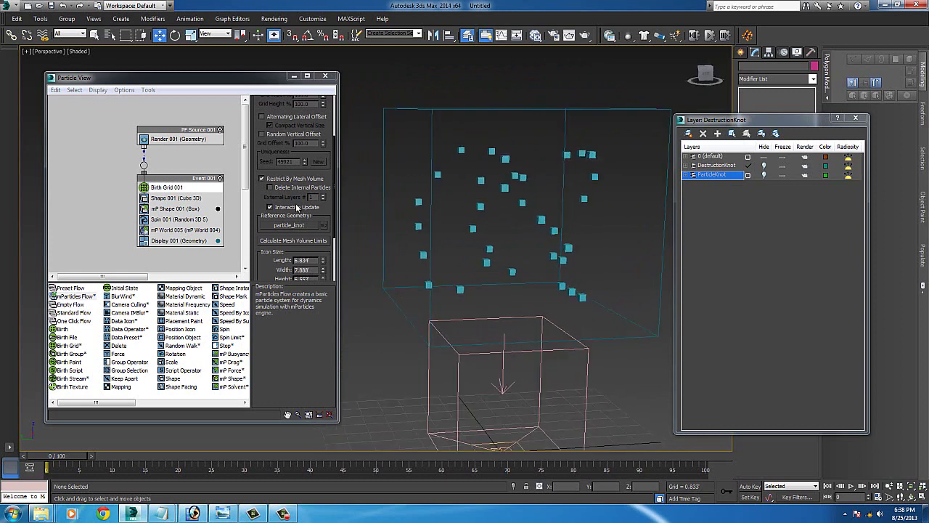
pyautogui.keyDown('alt'); pyautogui.moveTo(371, 195); pyautogui.dragTo(394, 212, button='middle'); pyautogui.keyUp('alt')
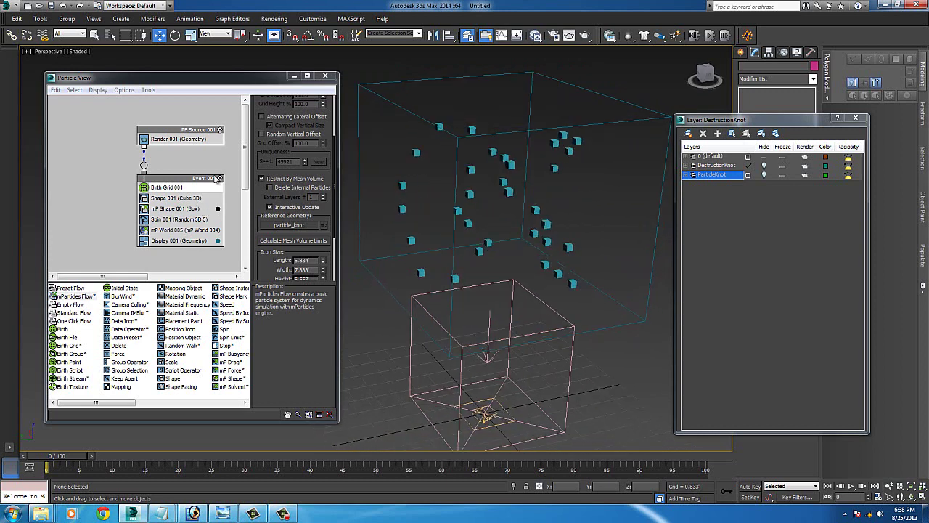
# Enlarge the Shape 001 cube size to 0.513'.
pyautogui.scroll(-2, 323, 174)
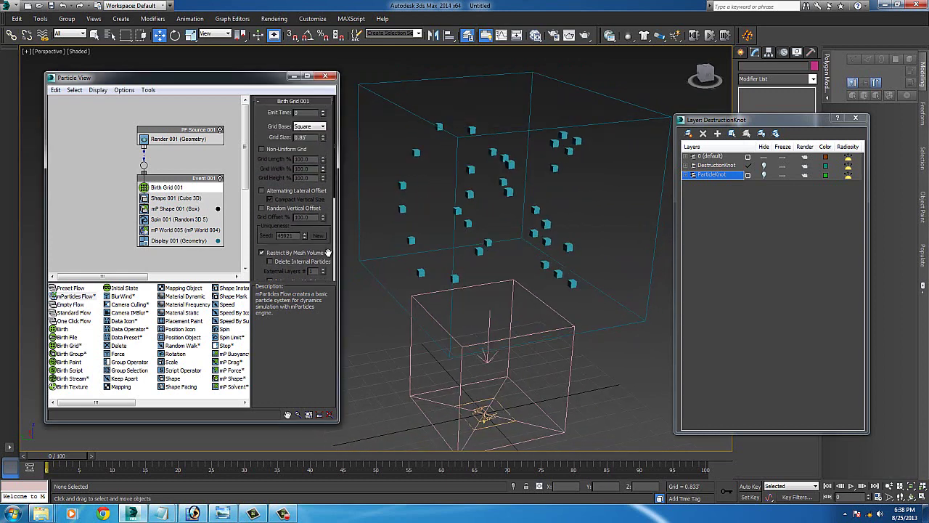
pyautogui.click(175, 199)
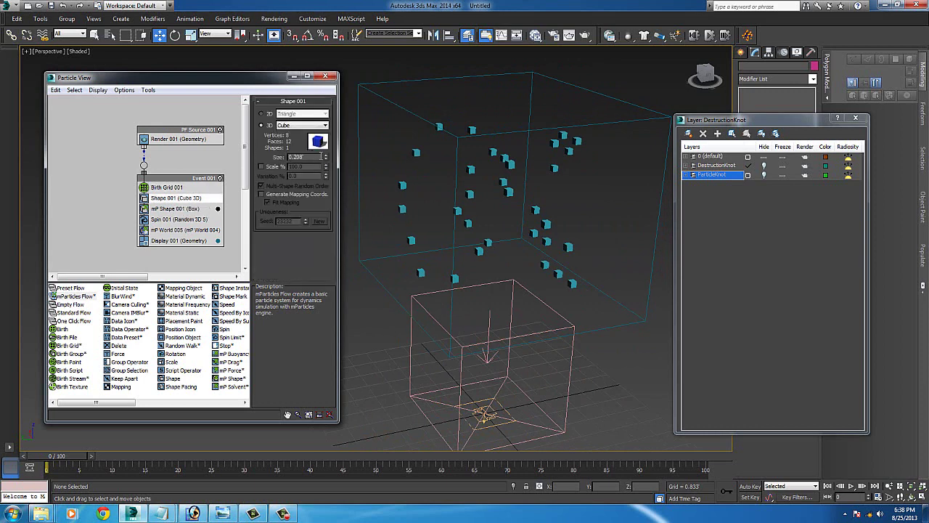
pyautogui.moveTo(325, 156); pyautogui.dragTo(316, 101)
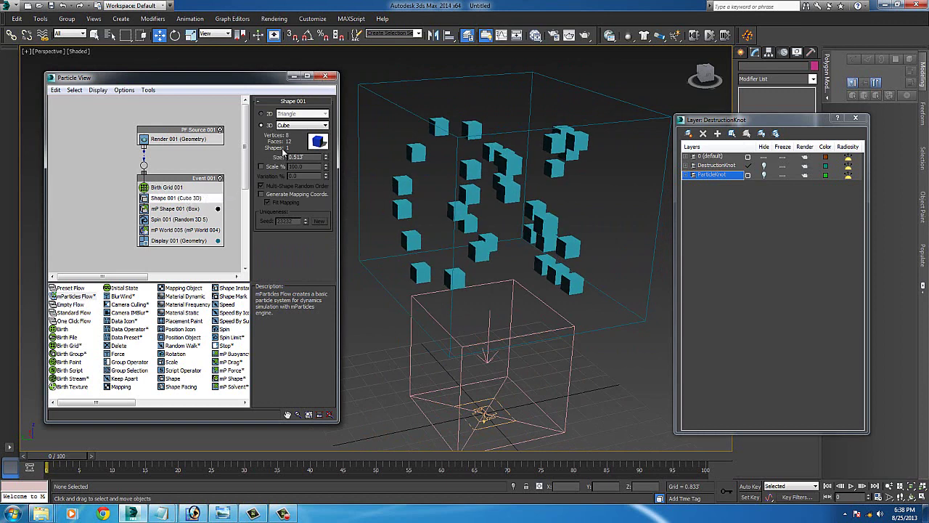
pyautogui.click(174, 209)
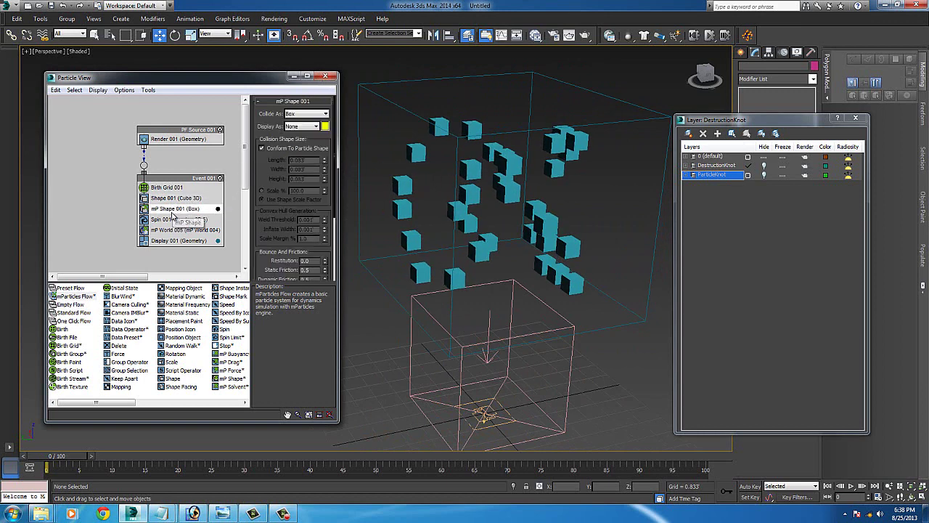
# Reduce the Birth Grid 001 grid size to 0.399' and set the Shape 001 cube size to 0.215'.
pyautogui.click(181, 188)
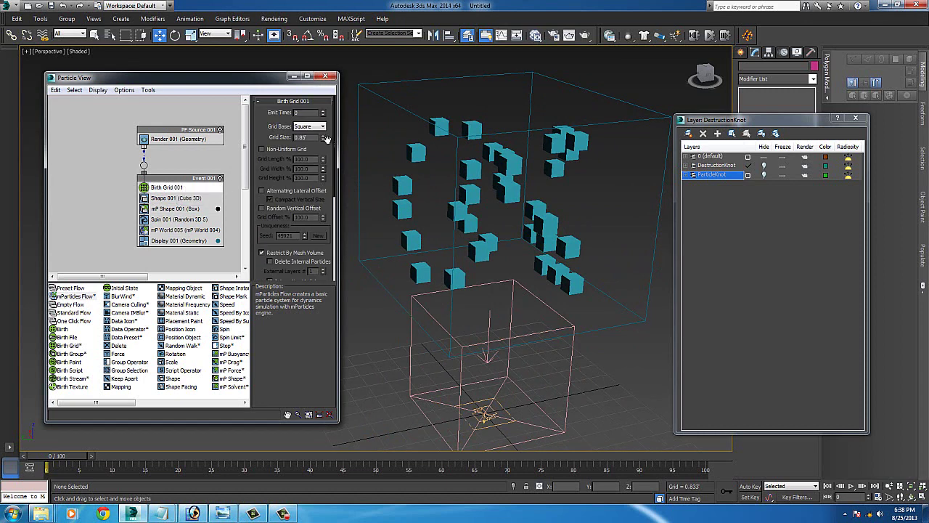
pyautogui.moveTo(322, 137); pyautogui.dragTo(323, 183)
pyautogui.click(194, 199)
pyautogui.keyDown('alt'); pyautogui.moveTo(465, 166); pyautogui.dragTo(659, 183, button='middle'); pyautogui.keyUp('alt')
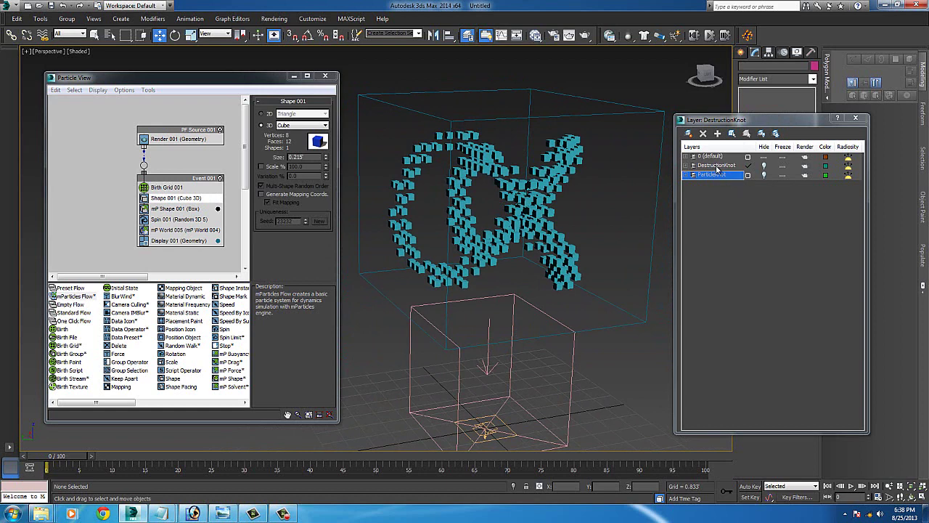
# Show the DestructionKnot layer and select its knot to compare the mesh with the particle cubes.
pyautogui.click(764, 165)
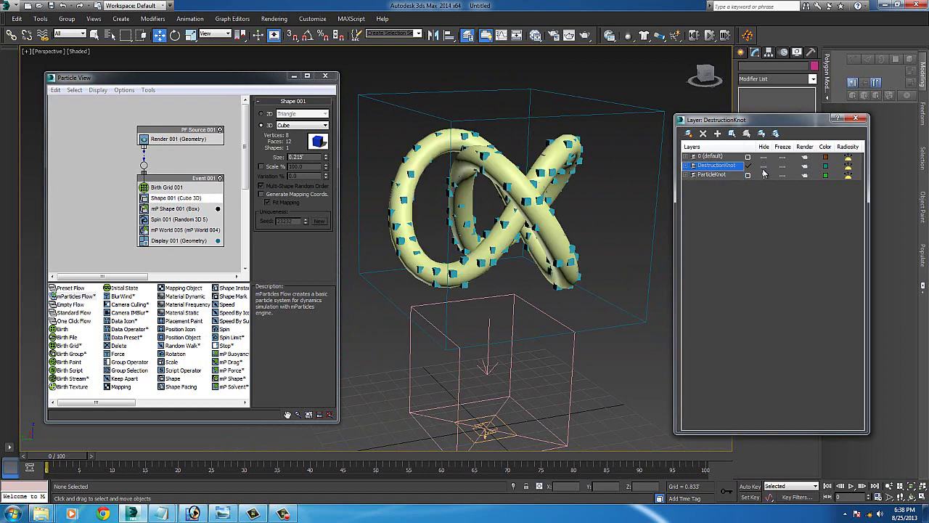
pyautogui.click(496, 169)
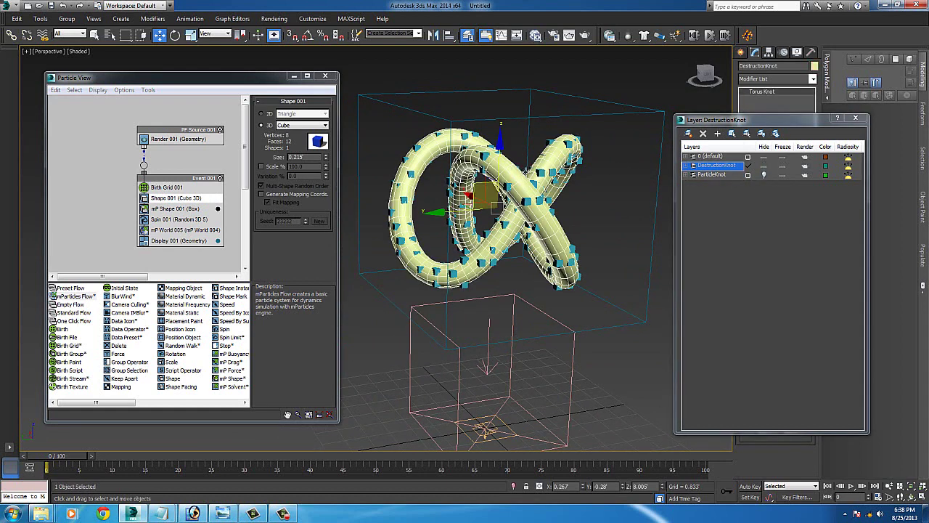
pyautogui.moveTo(503, 169); pyautogui.dragTo(494, 155, button='middle')
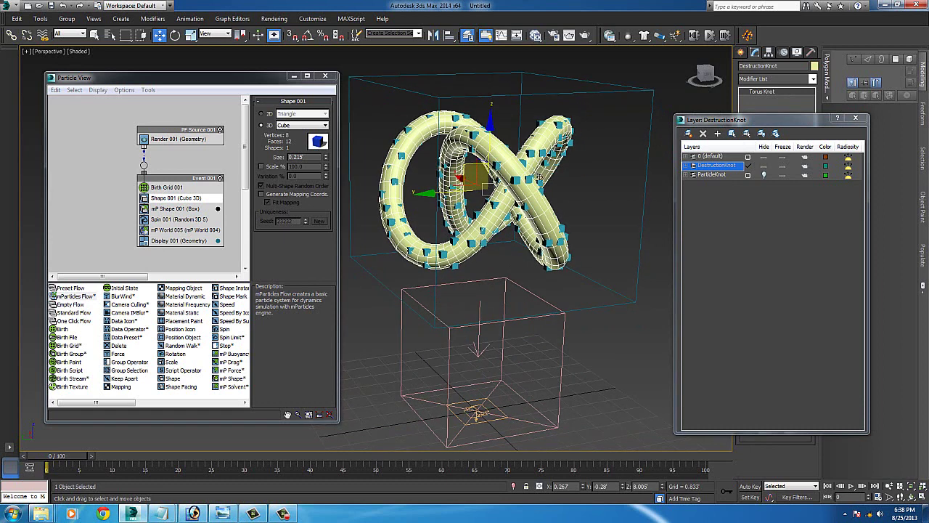
# Hide the DestructionKnot layer, play the particle simulation briefly, and return to the start frame.
pyautogui.click(764, 165)
pyautogui.click(851, 485)
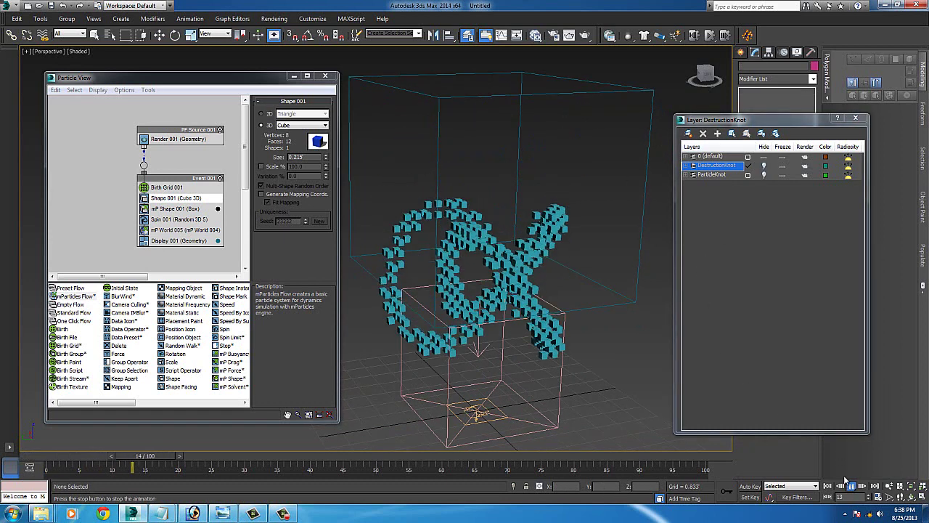
pyautogui.click(829, 486)
pyautogui.moveTo(565, 292); pyautogui.dragTo(563, 255, button='middle')
pyautogui.keyDown('alt'); pyautogui.moveTo(603, 148); pyautogui.dragTo(638, 244, button='middle'); pyautogui.keyUp('alt')
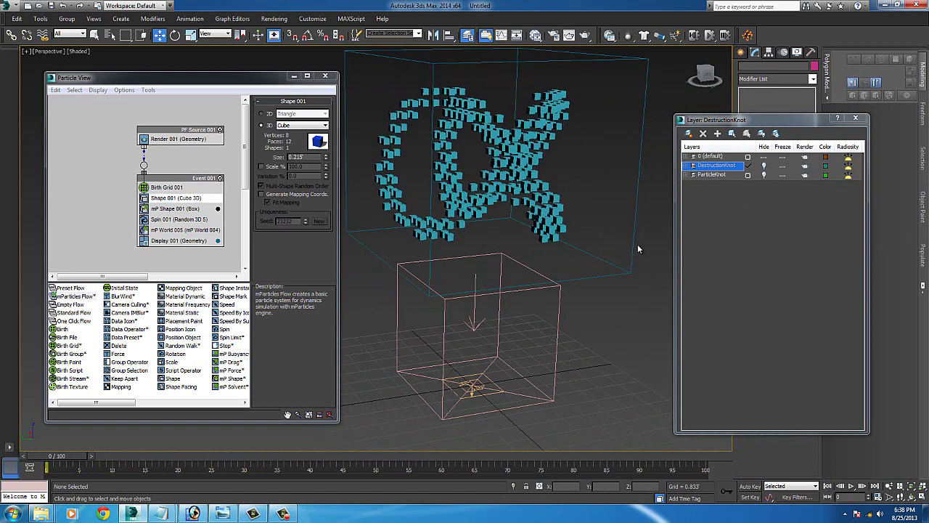
# Unhide the DestructionKnot layer, select its torus knot, and close the layer manager.
pyautogui.click(763, 166)
pyautogui.moveTo(494, 204); pyautogui.dragTo(496, 228, button='middle')
pyautogui.click(482, 156)
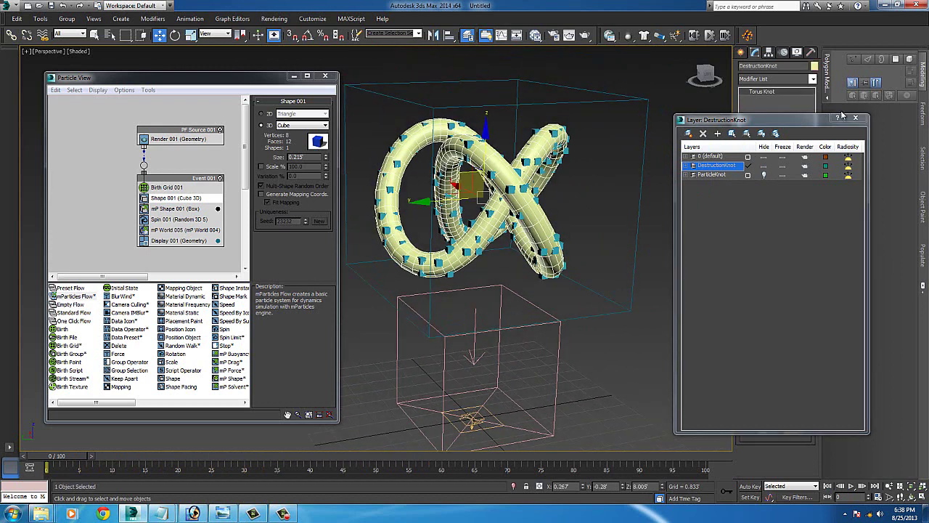
pyautogui.click(855, 118)
pyautogui.keyDown('alt'); pyautogui.moveTo(596, 189); pyautogui.dragTo(556, 164, button='middle'); pyautogui.keyUp('alt')
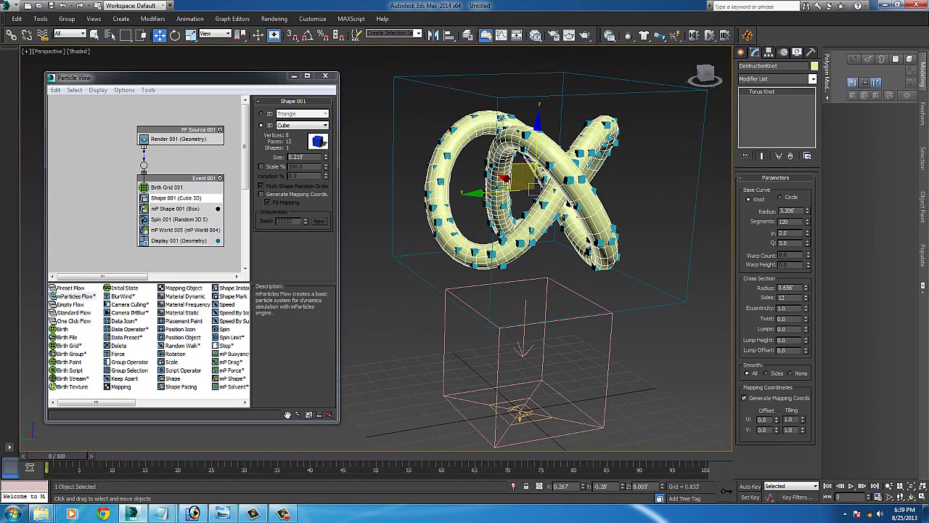
# Add a Particle Skinner modifier to the DestructionKnot torus knot.
pyautogui.click(812, 79)
pyautogui.scroll(-18, 816, 218)
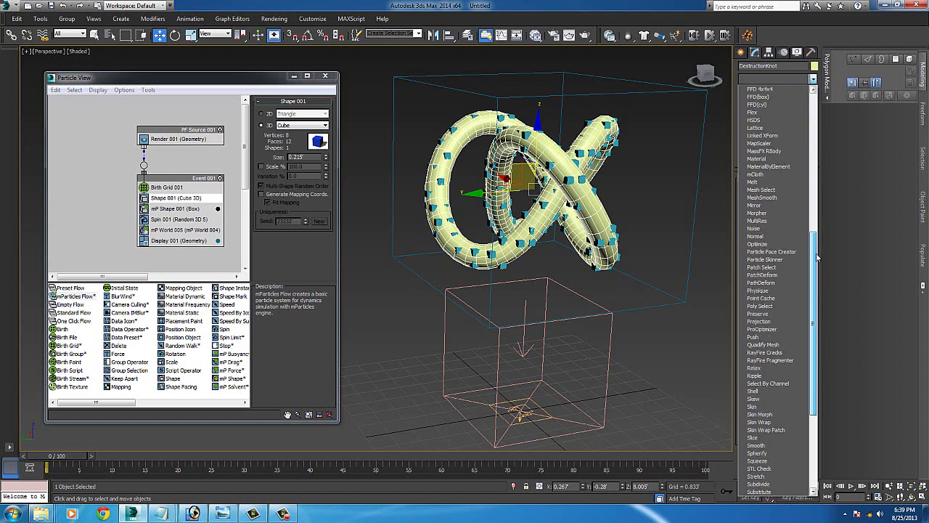
pyautogui.scroll(-4, 816, 262)
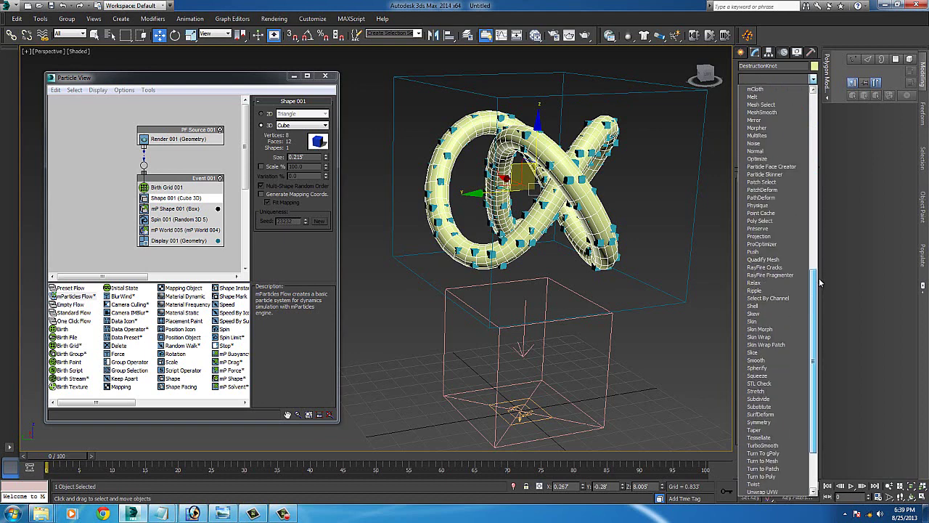
pyautogui.click(813, 80)
pyautogui.click(812, 80)
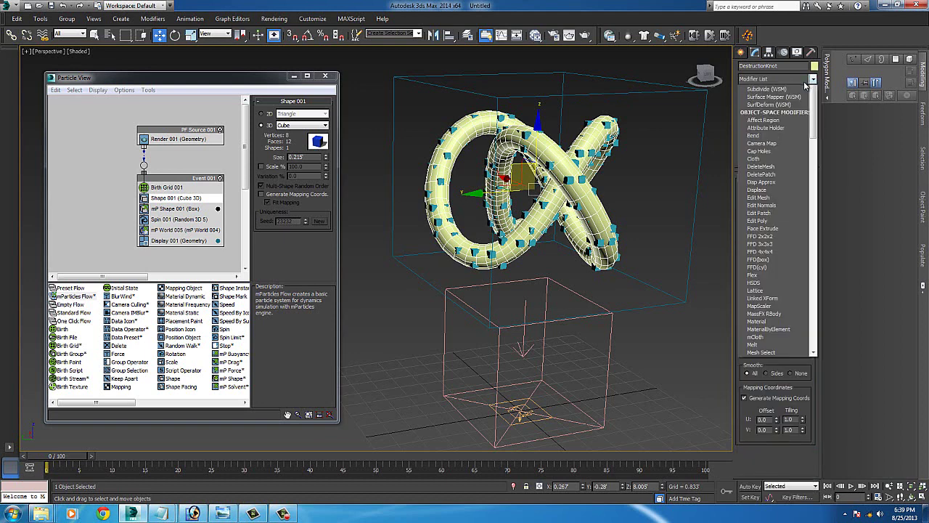
pyautogui.write('par')
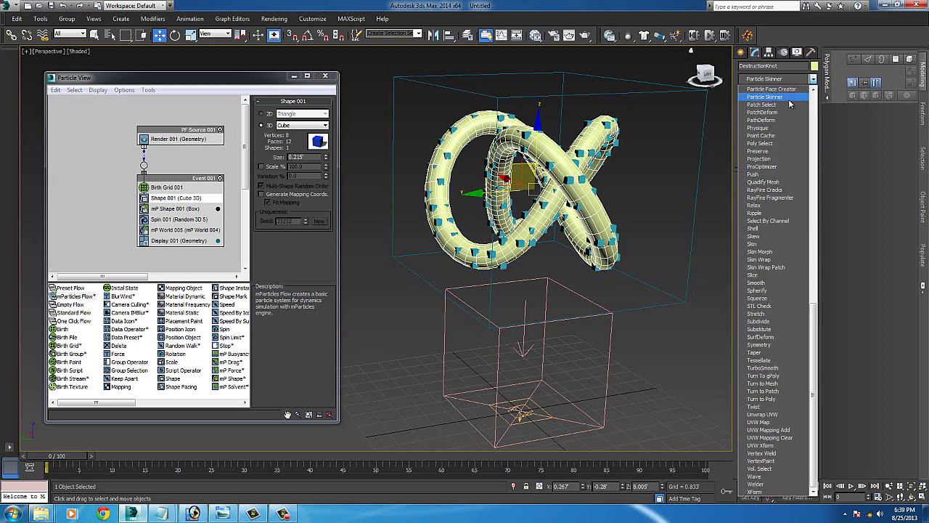
pyautogui.click(783, 96)
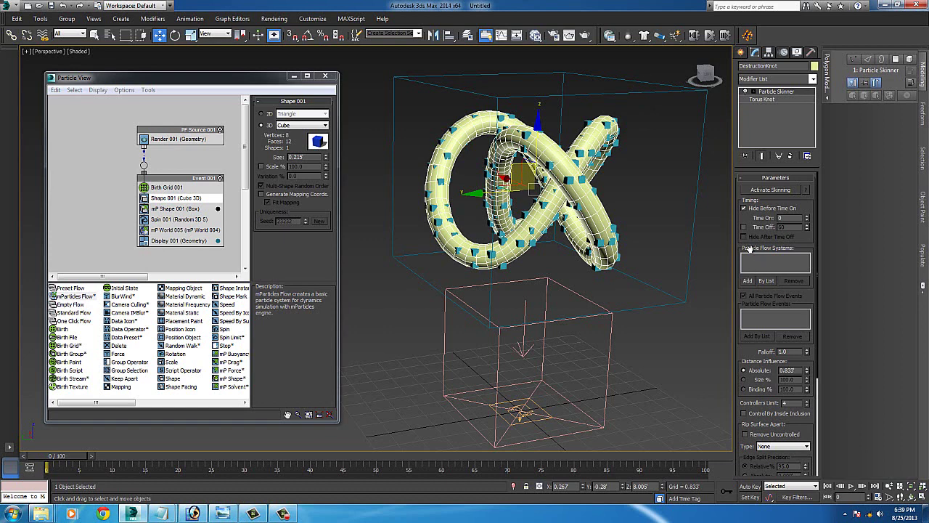
# Add PF Source 001 to the Particle Skinner's particle flow systems by picking its icon in the viewport.
pyautogui.click(751, 280)
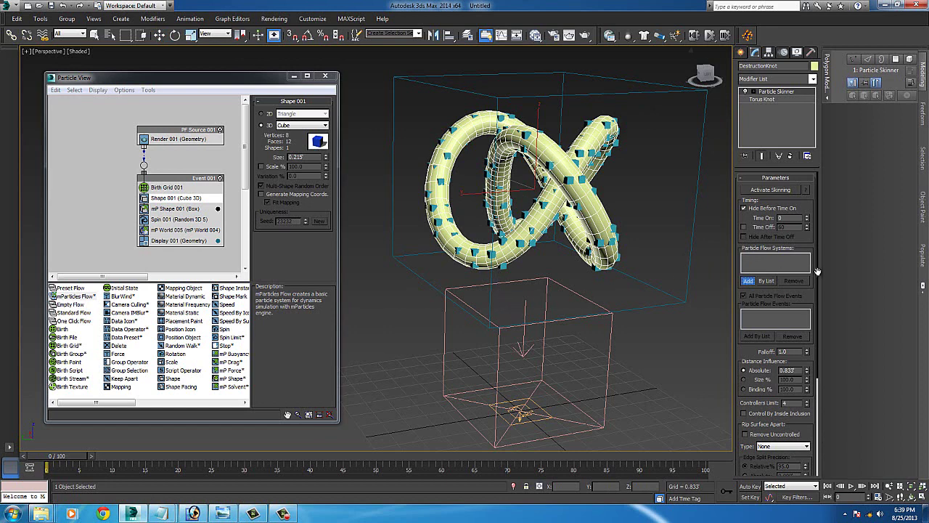
pyautogui.click(535, 405)
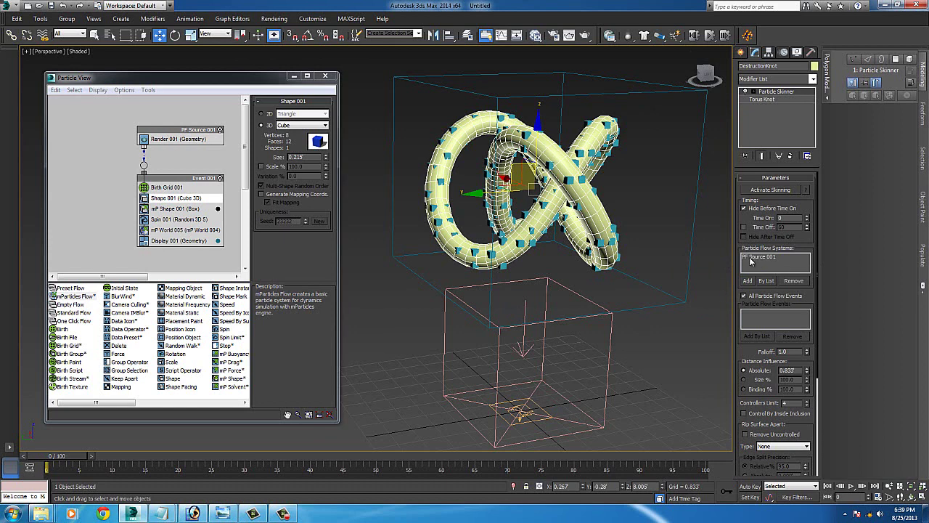
# Select the PF Source, mP World and birth grid icons in turn to tell them apart, and reselect DestructionKnot.
pyautogui.click(548, 411)
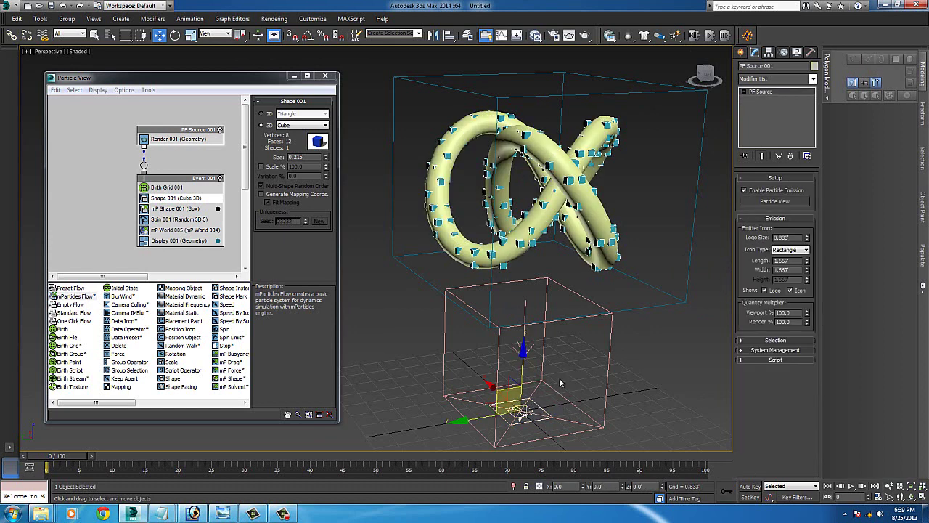
pyautogui.click(590, 351)
pyautogui.keyDown('ctrl'); pyautogui.click(610, 319); pyautogui.keyUp('ctrl')
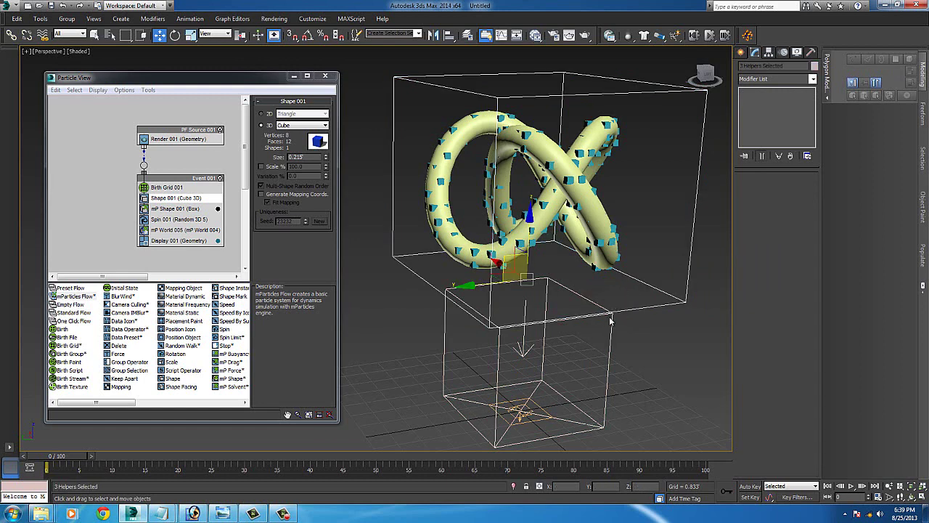
pyautogui.click(539, 405)
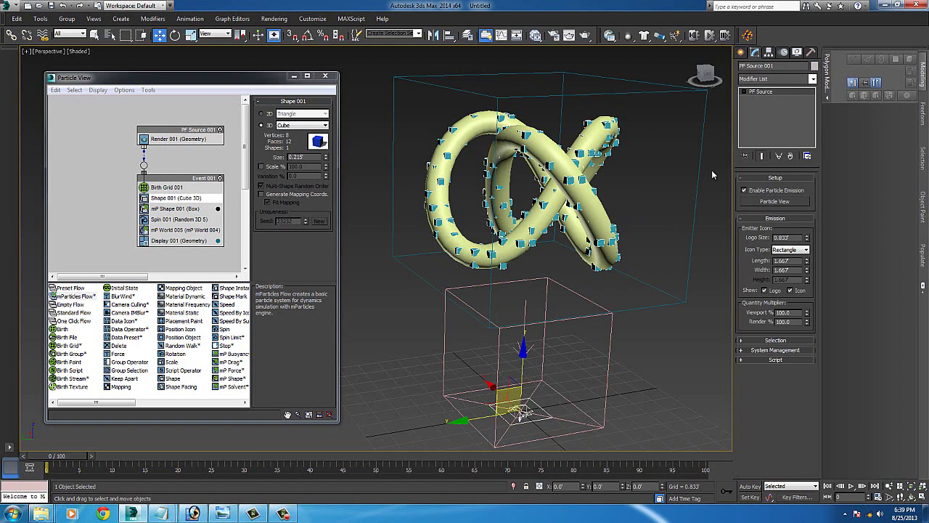
pyautogui.moveTo(670, 218); pyautogui.dragTo(680, 221)
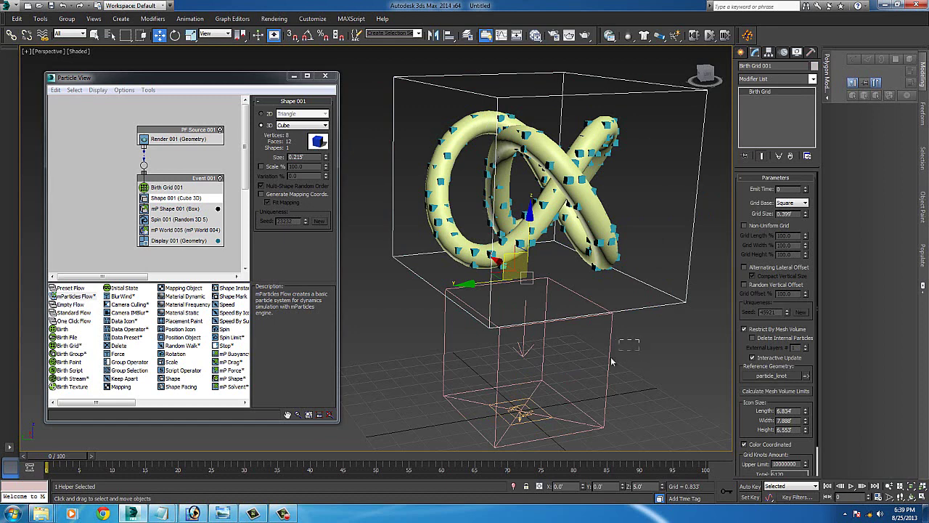
pyautogui.keyDown('ctrl'); pyautogui.click(603, 377); pyautogui.keyUp('ctrl')
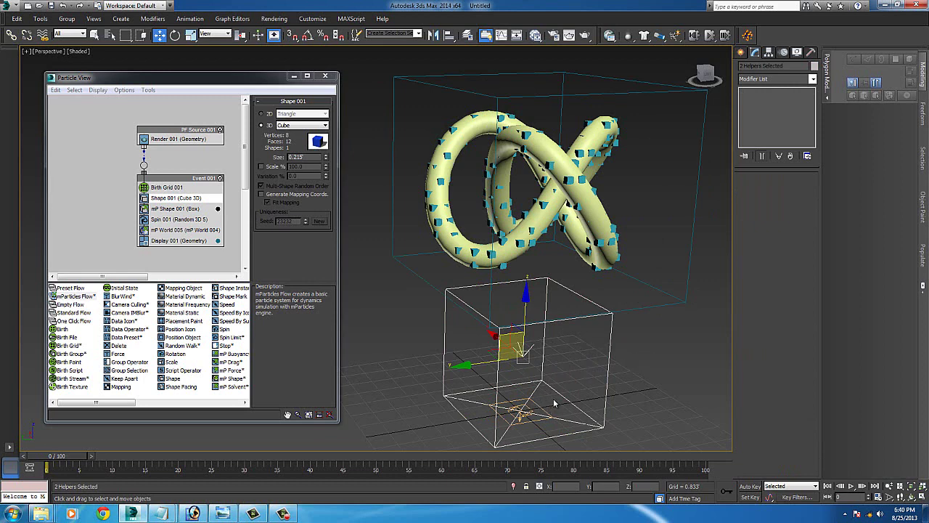
pyautogui.click(521, 413)
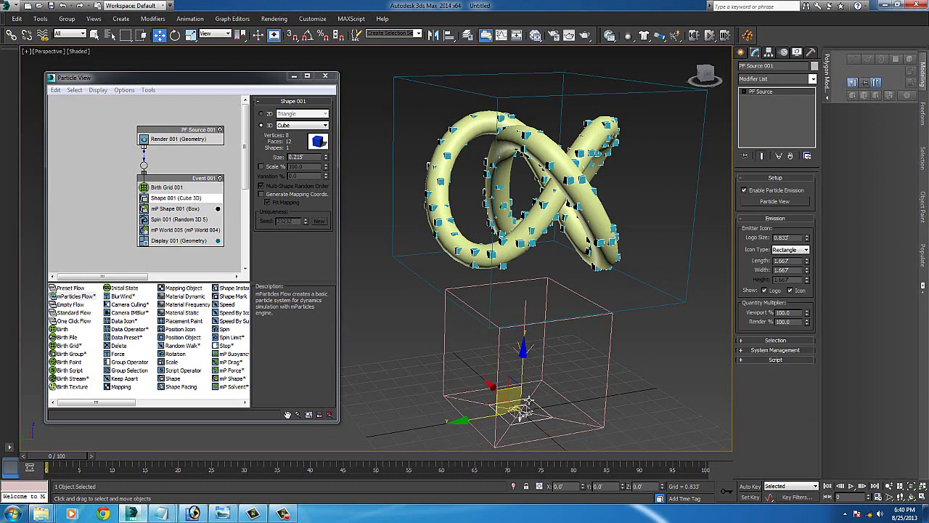
pyautogui.click(596, 206)
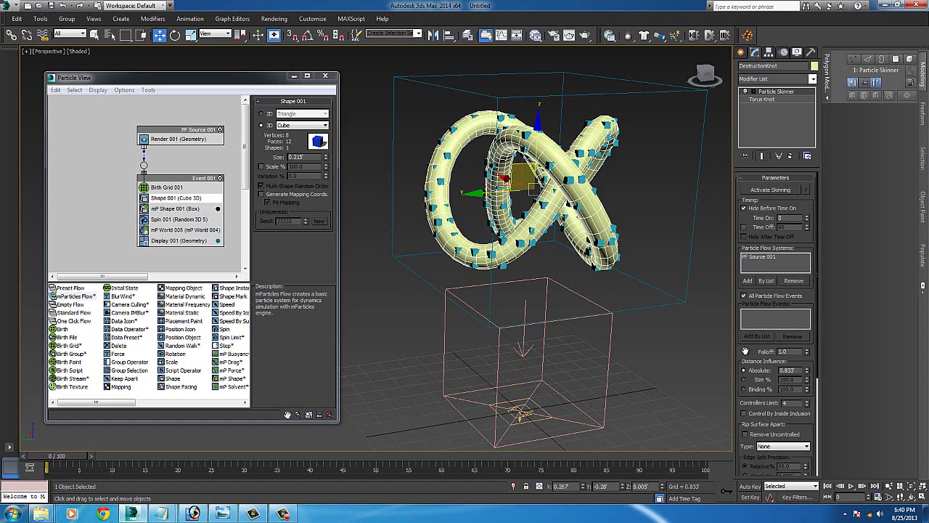
# Activate the Particle Skinner's skinning, play the simulation to check it, and turn off the Display 001 operator.
pyautogui.moveTo(748, 354)
pyautogui.mouseDown()
pyautogui.moveTo(752, 195)
pyautogui.moveTo(756, 342)
pyautogui.mouseUp()
pyautogui.click(766, 190)
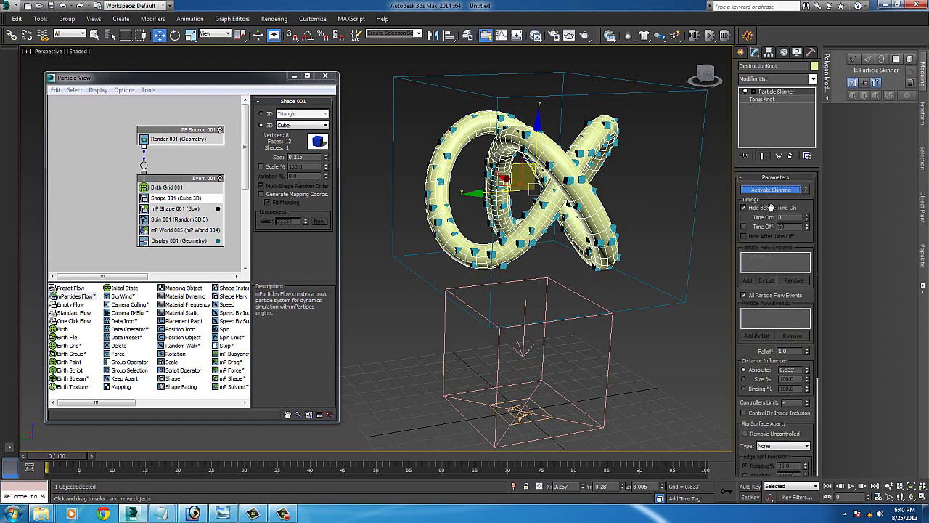
pyautogui.click(851, 486)
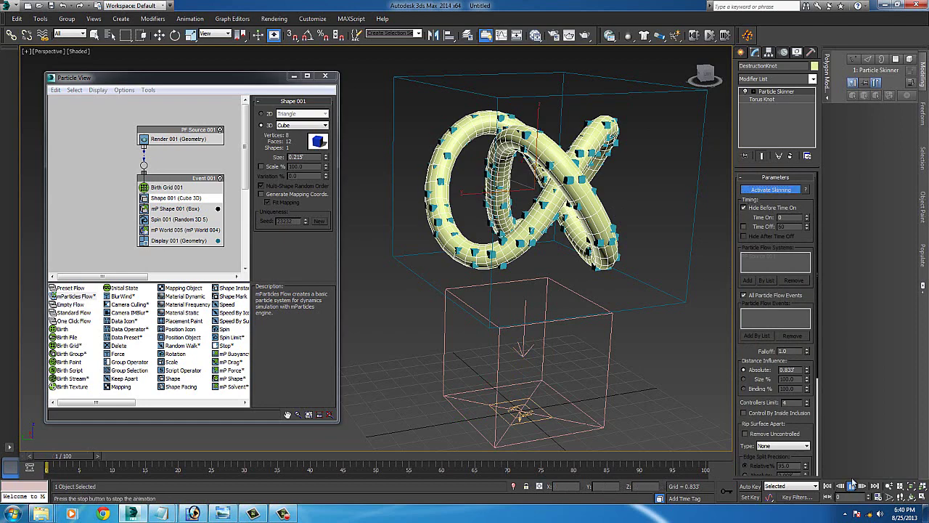
pyautogui.moveTo(585, 291); pyautogui.dragTo(588, 240, button='middle')
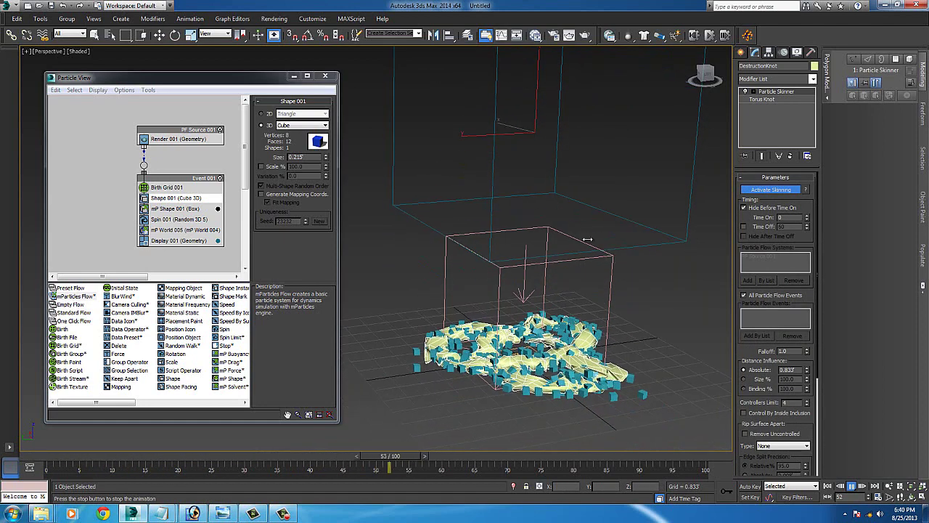
pyautogui.click(857, 486)
pyautogui.press('w')
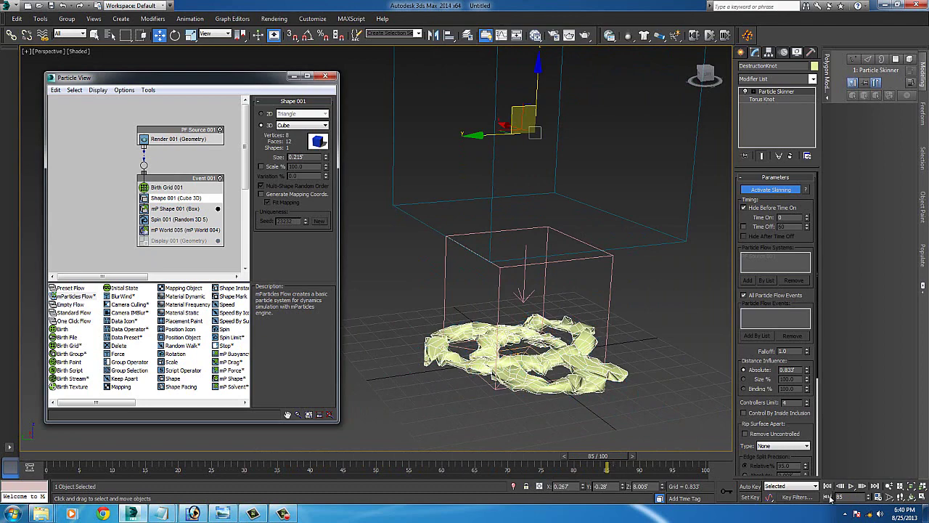
# Replay the simulation from the start, examine the deformed knot up close and from above, and return to the first frame.
pyautogui.click(827, 486)
pyautogui.click(851, 486)
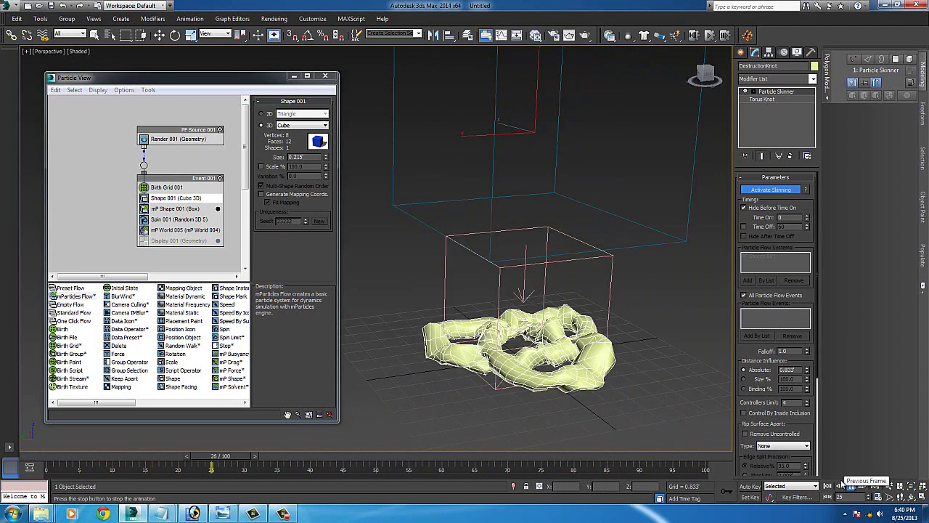
pyautogui.moveTo(615, 345); pyautogui.dragTo(614, 268, button='middle')
pyautogui.scroll(4, 614, 265)
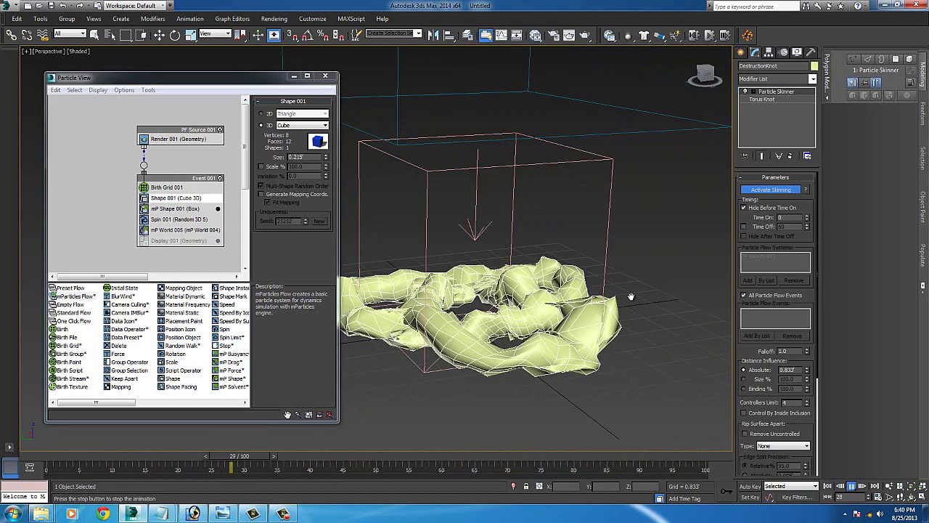
pyautogui.click(852, 486)
pyautogui.scroll(-3, 592, 301)
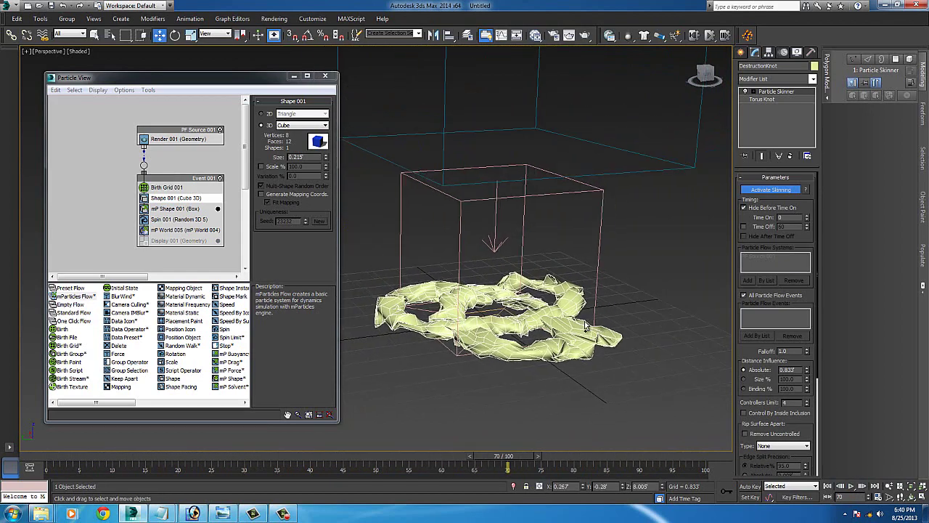
pyautogui.keyDown('alt'); pyautogui.moveTo(592, 301); pyautogui.dragTo(605, 336, button='middle'); pyautogui.keyUp('alt')
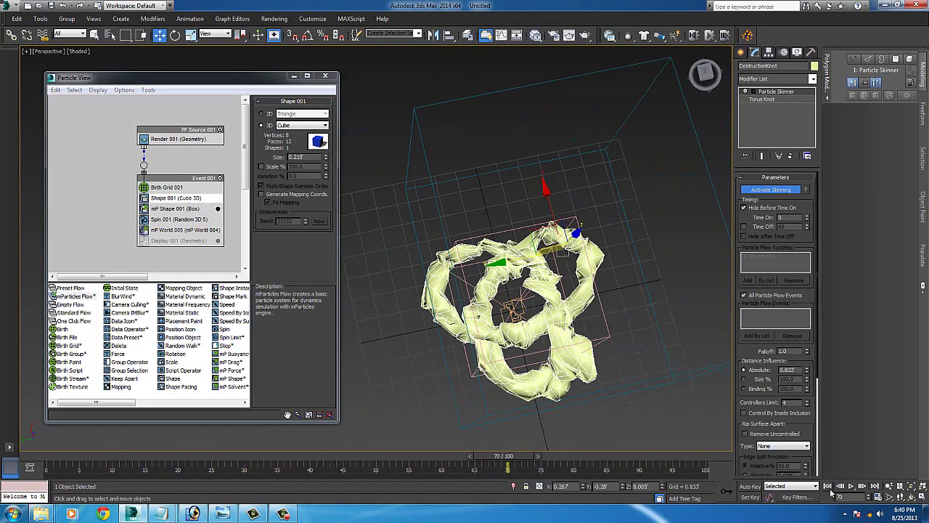
pyautogui.click(852, 487)
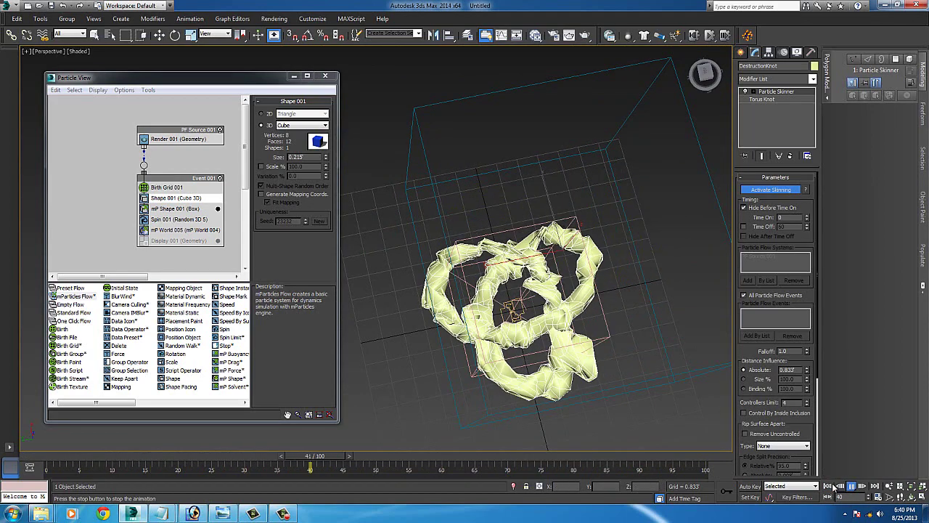
pyautogui.click(828, 487)
pyautogui.keyDown('alt'); pyautogui.moveTo(614, 348); pyautogui.dragTo(595, 214, button='middle'); pyautogui.keyUp('alt')
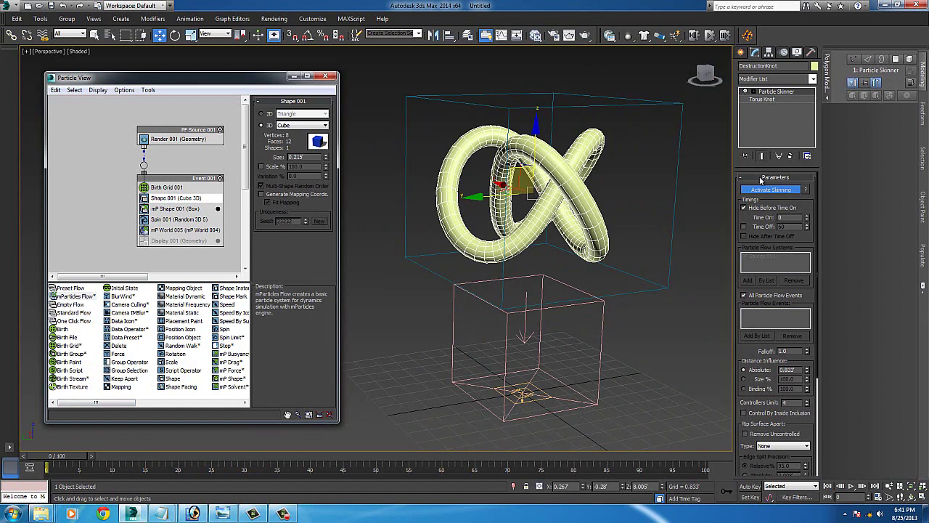
# Enable Remove Uncontrolled, set the rip type to Offset with relative edge split precision and offset distance at 10%, and test the playback.
pyautogui.moveTo(747, 353); pyautogui.dragTo(740, 244)
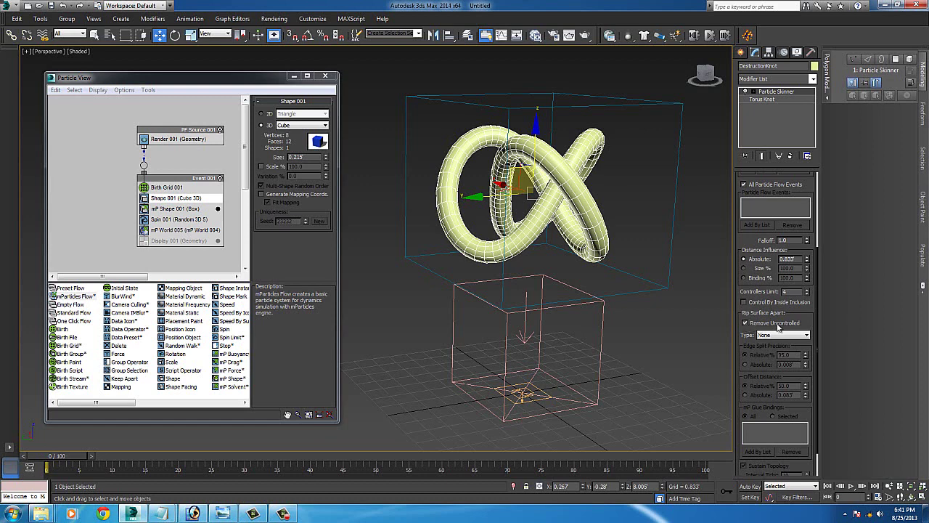
pyautogui.click(777, 336)
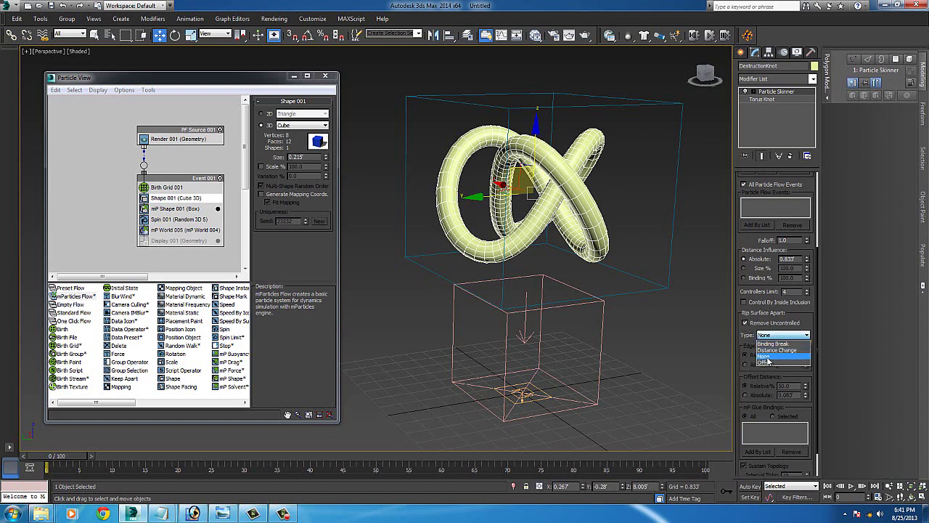
pyautogui.click(764, 362)
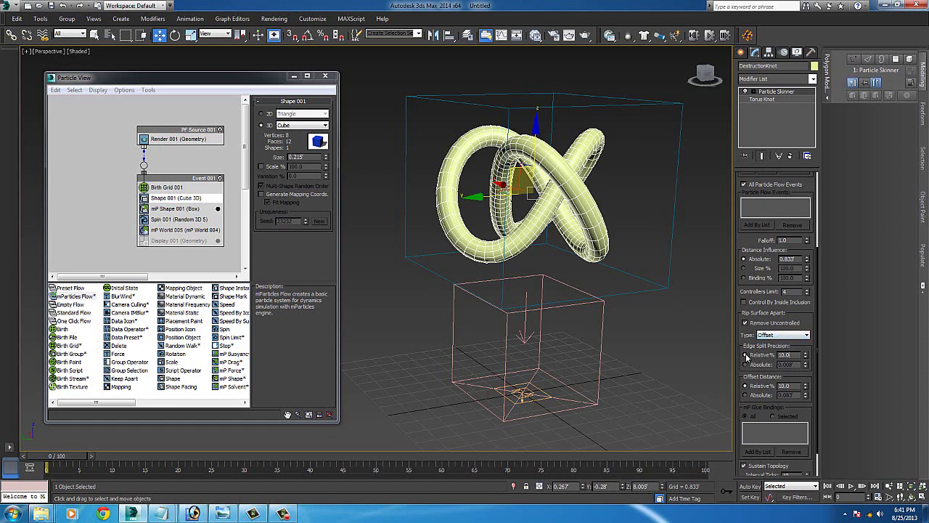
pyautogui.click(852, 487)
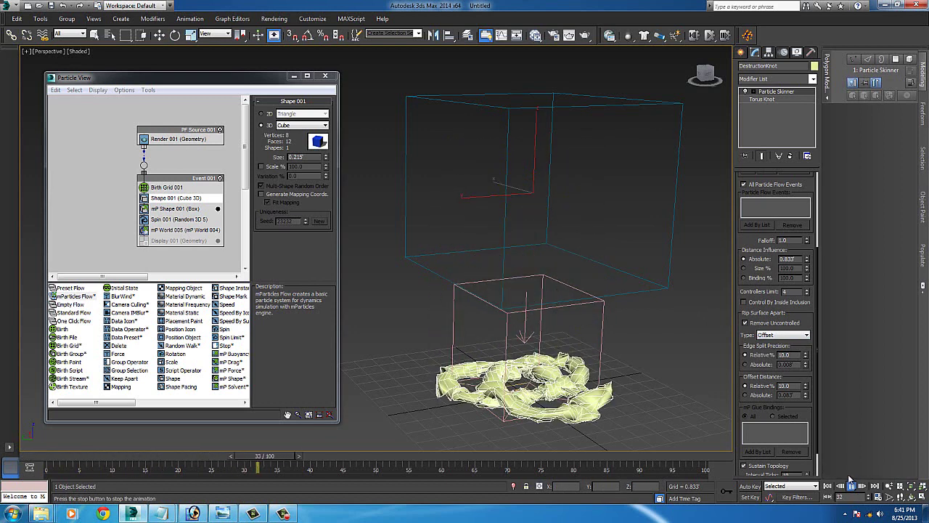
pyautogui.click(852, 486)
pyautogui.click(828, 486)
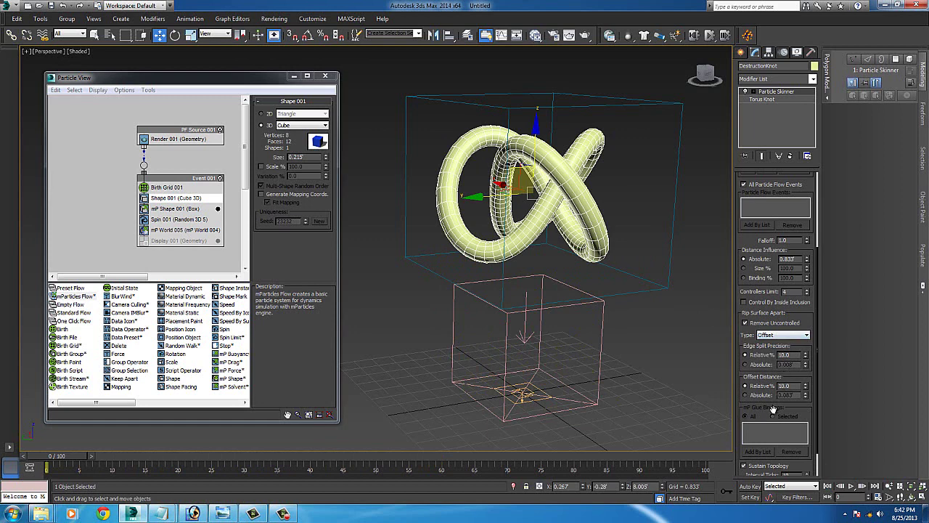
# Deactivate and reactivate the skinning to apply the rip settings, and play the simulation up to the shattered knot.
pyautogui.scroll(3, 773, 414)
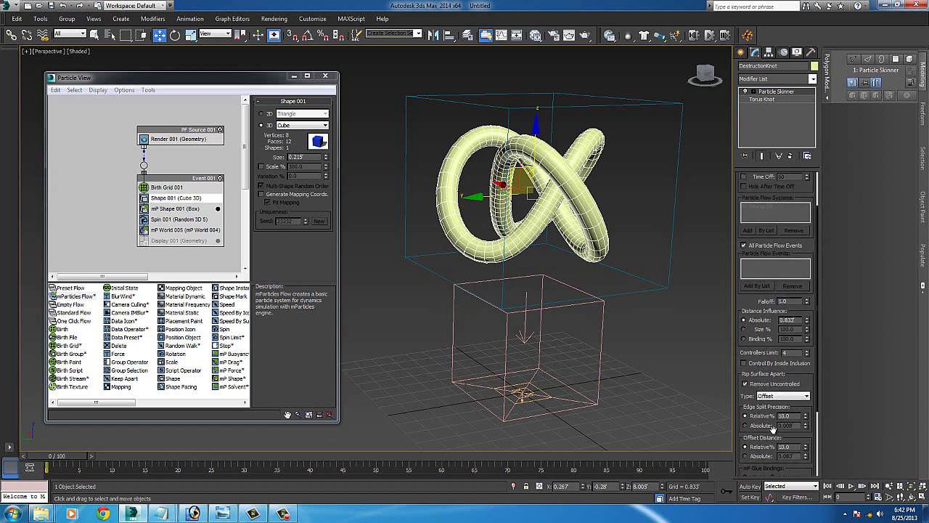
pyautogui.moveTo(773, 428); pyautogui.dragTo(787, 475)
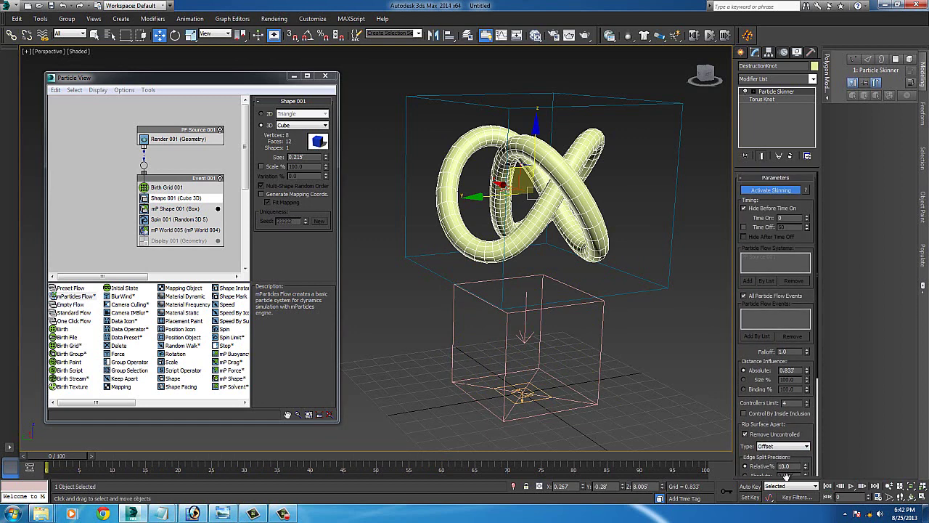
pyautogui.click(762, 194)
pyautogui.click(763, 193)
pyautogui.click(850, 486)
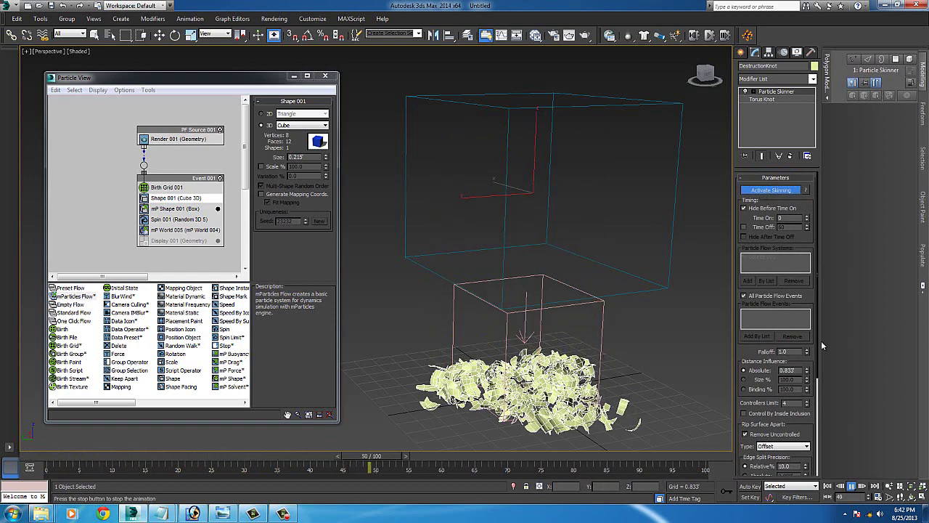
pyautogui.click(851, 486)
# Examine the shape and thickness of the knot's ripped surface fragments from several angles and during further playback.
pyautogui.press('w')
pyautogui.moveTo(583, 351); pyautogui.dragTo(569, 226, button='middle')
pyautogui.scroll(4, 562, 257)
pyautogui.keyDown('alt'); pyautogui.moveTo(562, 175); pyautogui.dragTo(568, 252, button='middle'); pyautogui.keyUp('alt')
pyautogui.scroll(8, 594, 227)
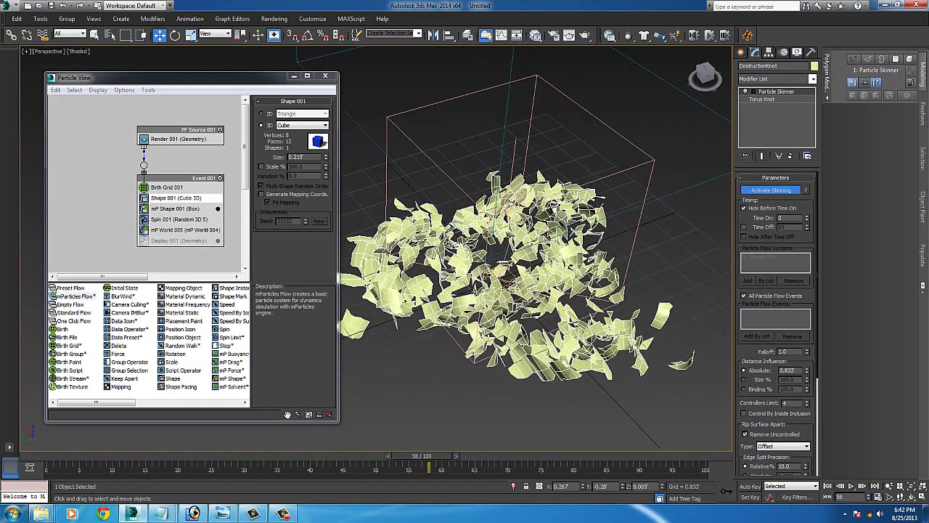
pyautogui.keyDown('alt'); pyautogui.moveTo(595, 327); pyautogui.dragTo(629, 302, button='middle'); pyautogui.keyUp('alt')
pyautogui.scroll(-2, 607, 231)
pyautogui.click(850, 487)
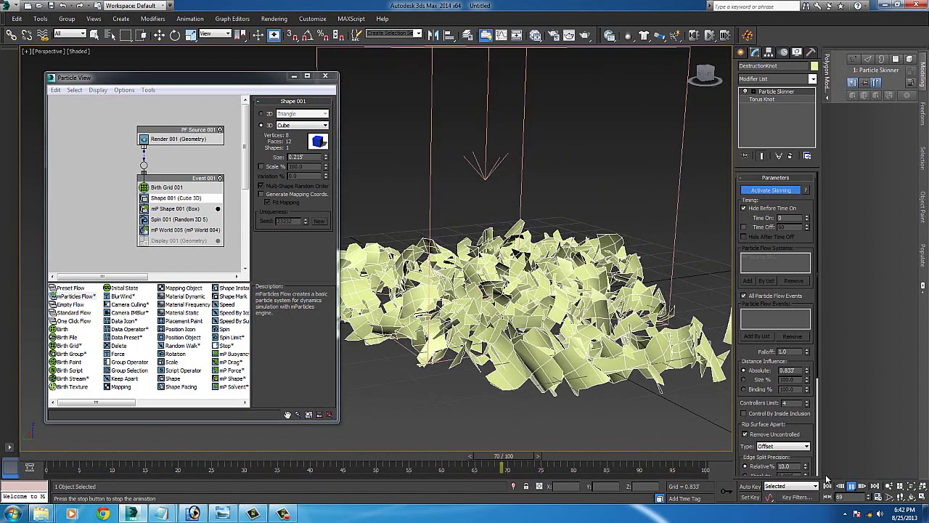
pyautogui.click(851, 486)
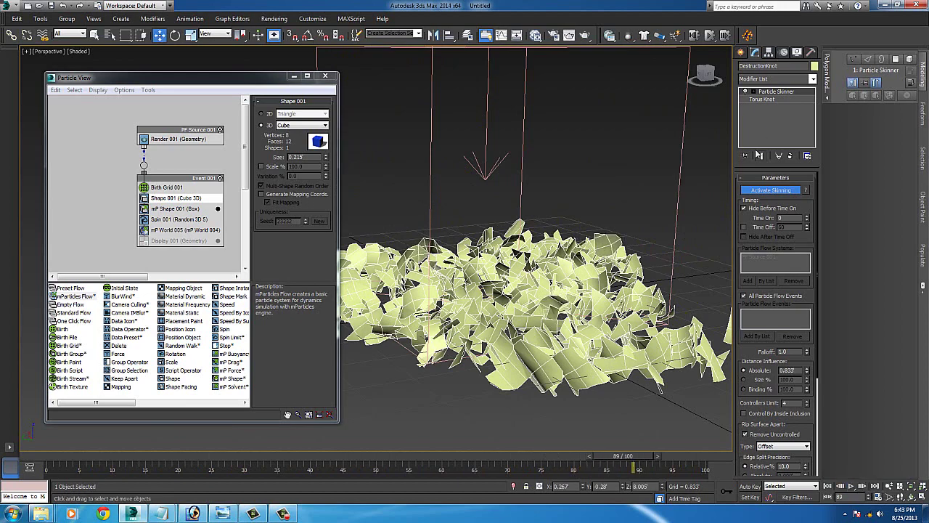
pyautogui.keyDown('alt'); pyautogui.moveTo(586, 275); pyautogui.dragTo(610, 325, button='middle'); pyautogui.keyUp('alt')
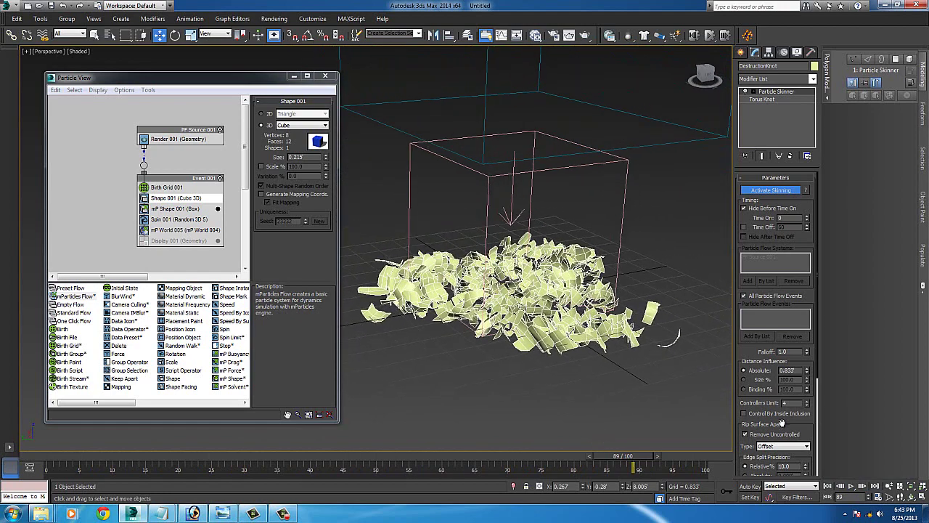
# Replay the knot's fall and shattering with the whole scene in view, and return to the first frame.
pyautogui.click(853, 486)
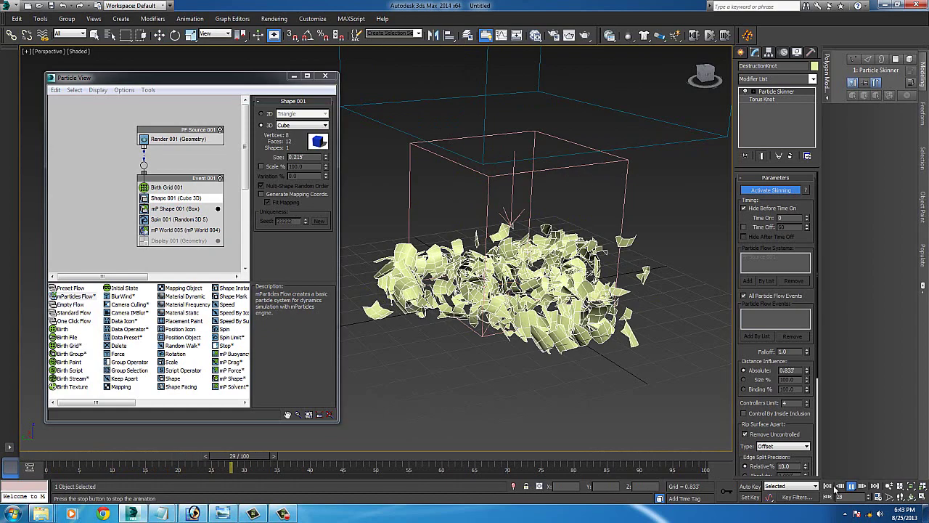
pyautogui.click(830, 488)
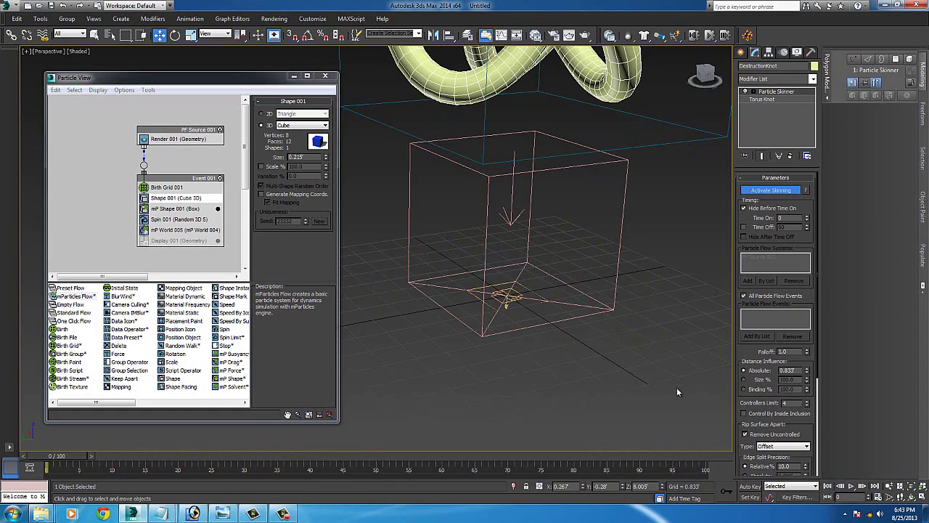
pyautogui.keyDown('alt'); pyautogui.moveTo(677, 386); pyautogui.dragTo(558, 273, button='middle'); pyautogui.keyUp('alt')
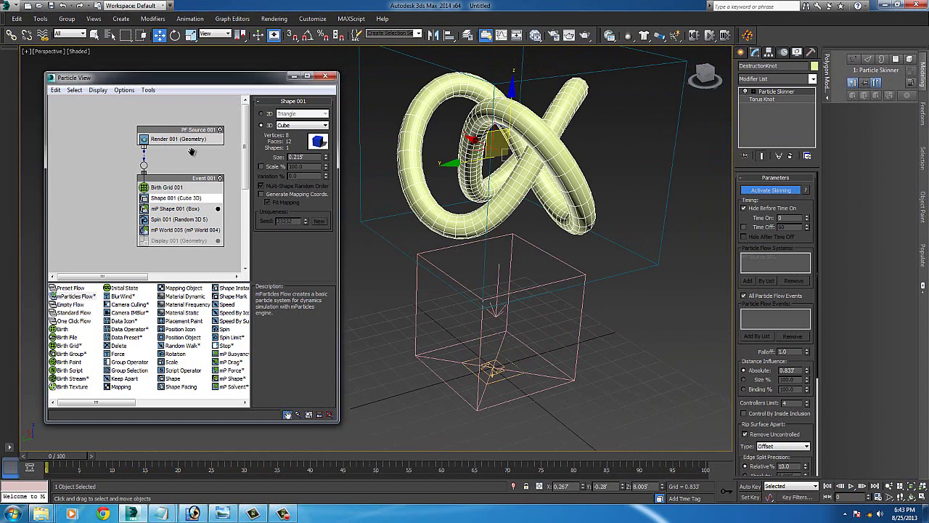
pyautogui.moveTo(201, 197); pyautogui.dragTo(188, 187, button='middle')
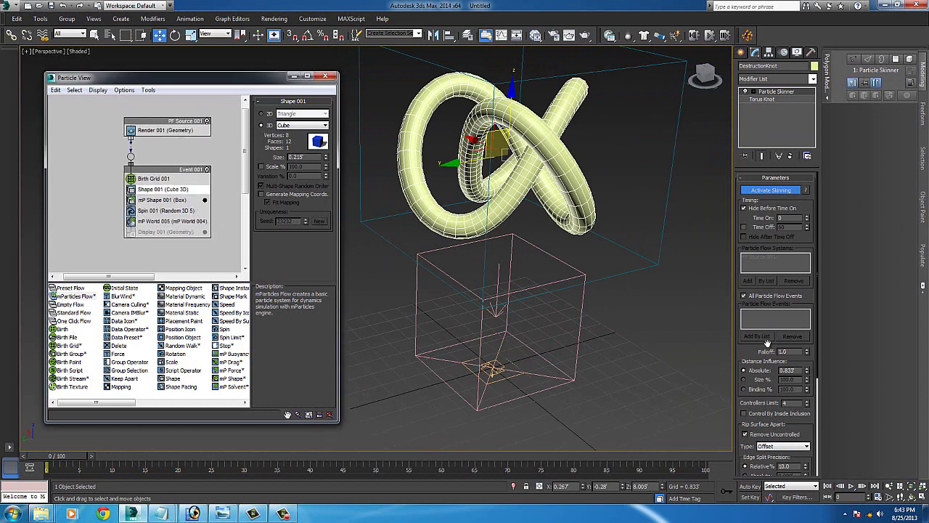
pyautogui.click(849, 486)
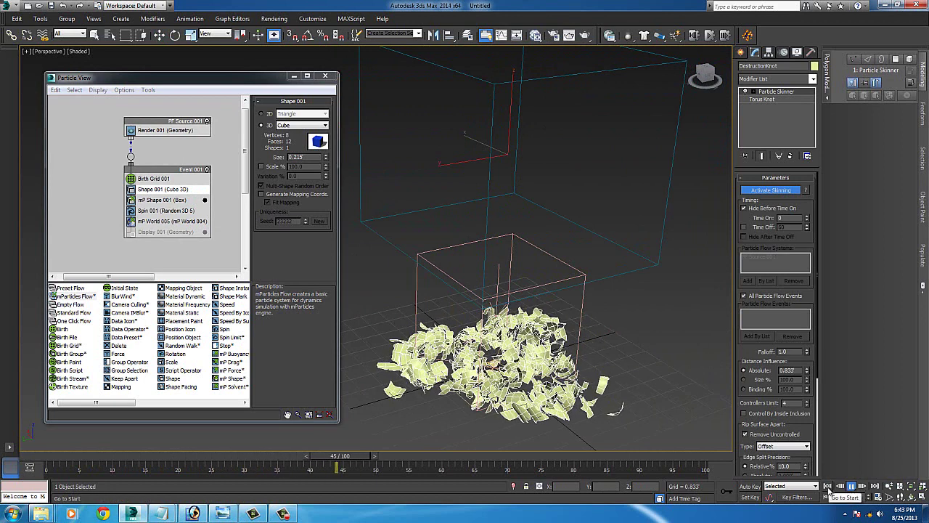
pyautogui.click(828, 486)
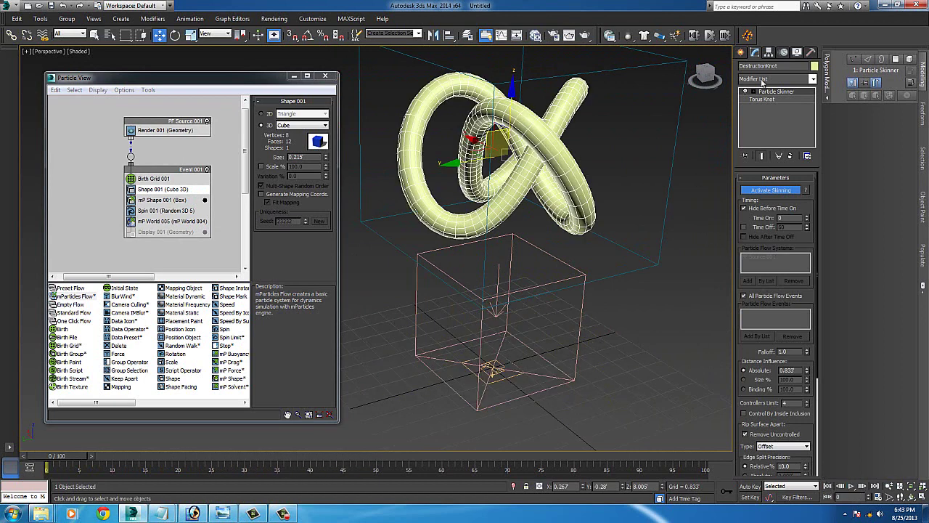
# Create a Wind space warp beside the knot and rotate it about 52.5 degrees around Y so it aims up toward the knot.
pyautogui.click(741, 53)
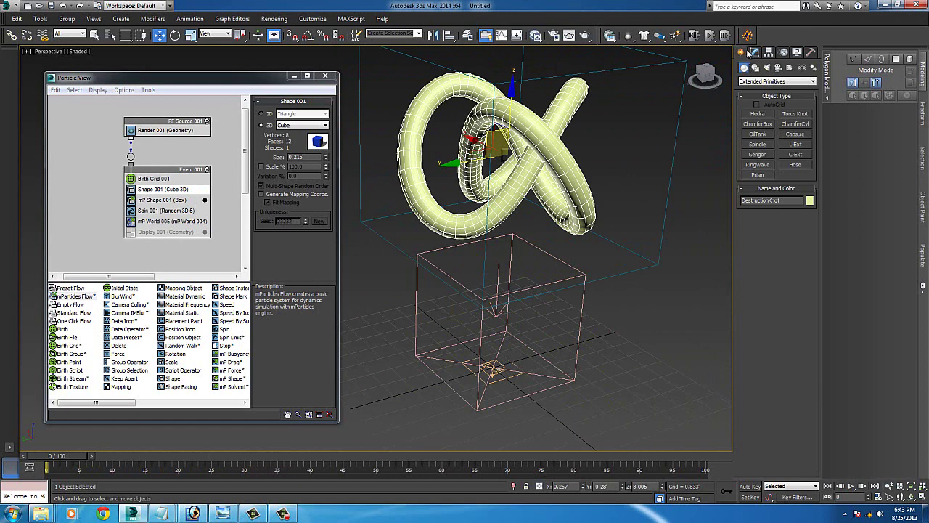
pyautogui.click(284, 514)
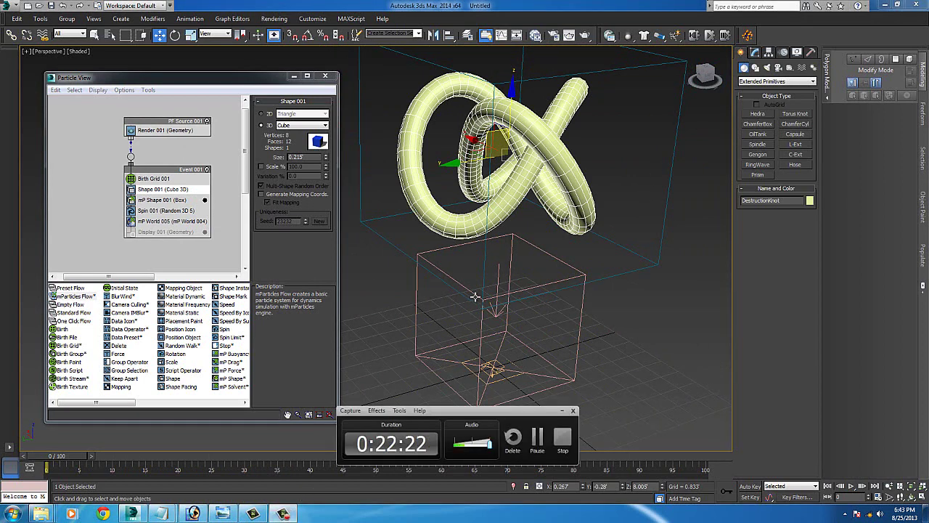
pyautogui.click(561, 411)
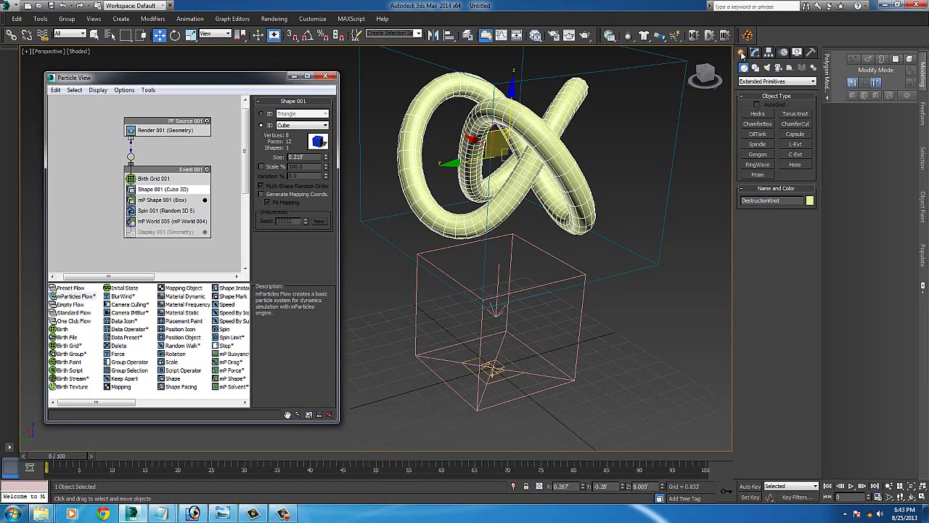
pyautogui.click(803, 67)
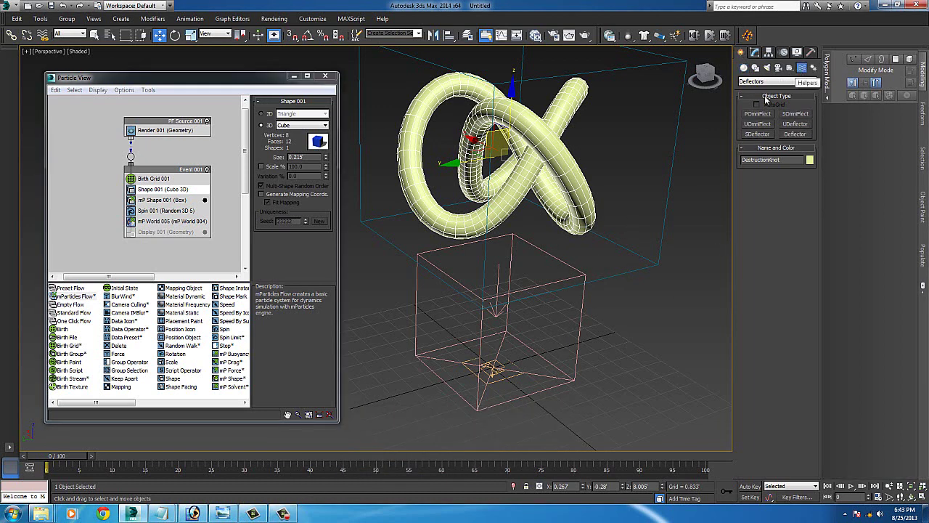
pyautogui.click(768, 82)
pyautogui.click(759, 91)
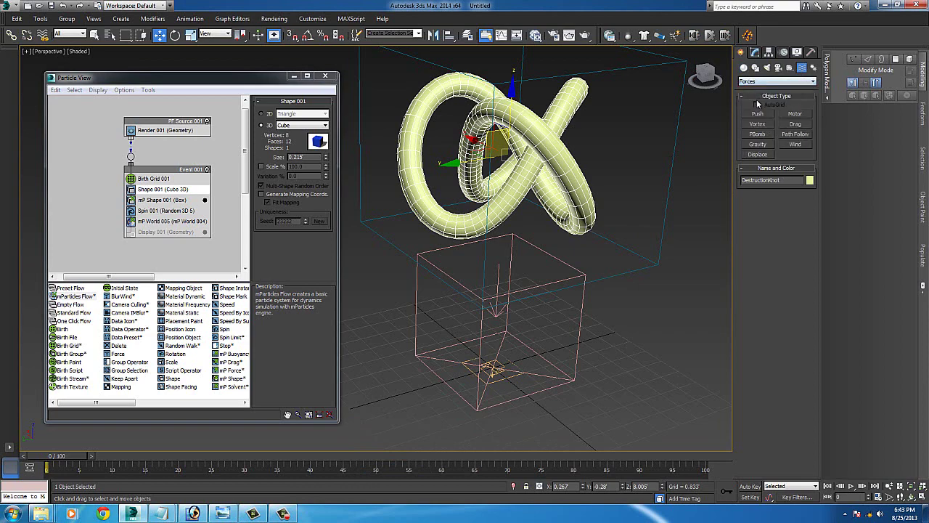
pyautogui.click(796, 146)
pyautogui.moveTo(556, 262); pyautogui.dragTo(506, 222, button='middle')
pyautogui.keyDown('alt'); pyautogui.moveTo(683, 342); pyautogui.dragTo(643, 301, button='middle'); pyautogui.keyUp('alt')
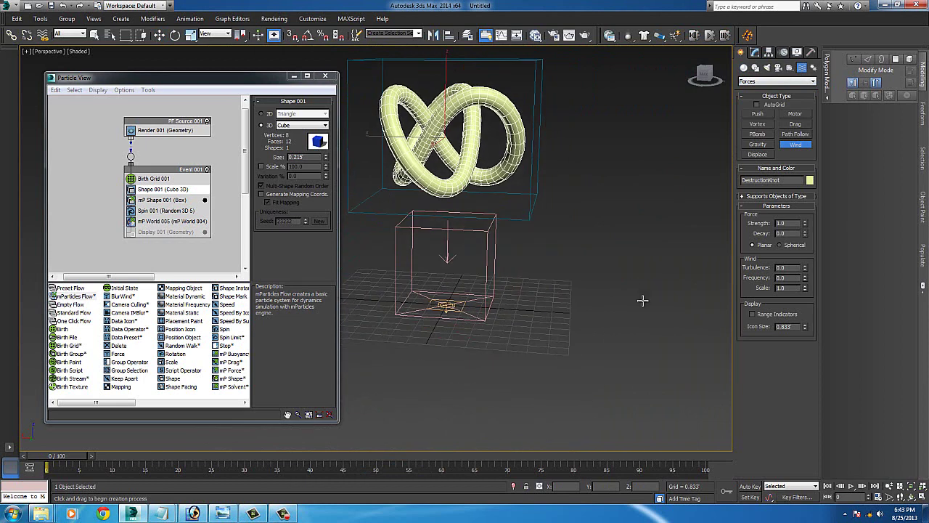
pyautogui.moveTo(644, 301); pyautogui.dragTo(636, 279)
pyautogui.press('e')
pyautogui.moveTo(643, 243); pyautogui.dragTo(588, 273)
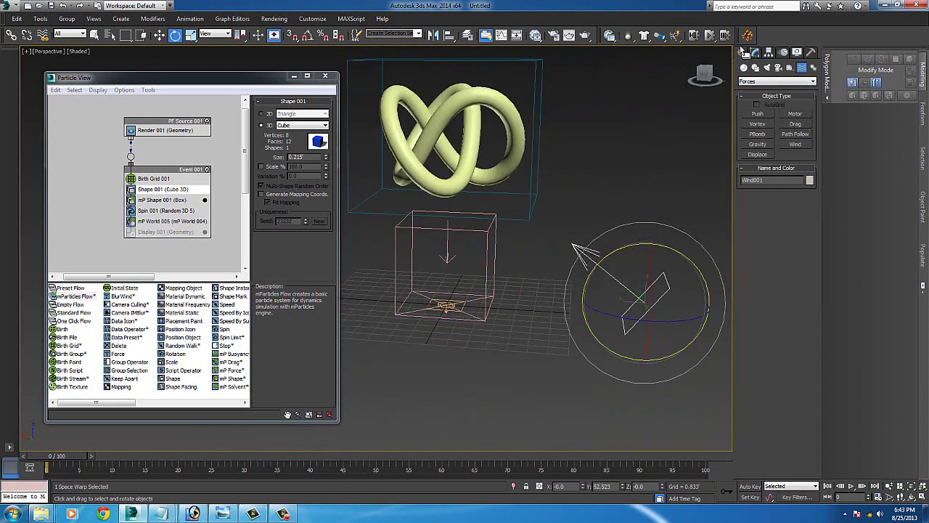
# Add an mP Force operator below mP World in Event 001 and assign Wind001 as its force space warp.
pyautogui.click(755, 53)
pyautogui.click(628, 207)
pyautogui.moveTo(177, 244); pyautogui.dragTo(157, 236, button='middle')
pyautogui.moveTo(139, 404)
pyautogui.mouseDown()
pyautogui.moveTo(203, 405)
pyautogui.moveTo(153, 404)
pyautogui.mouseUp()
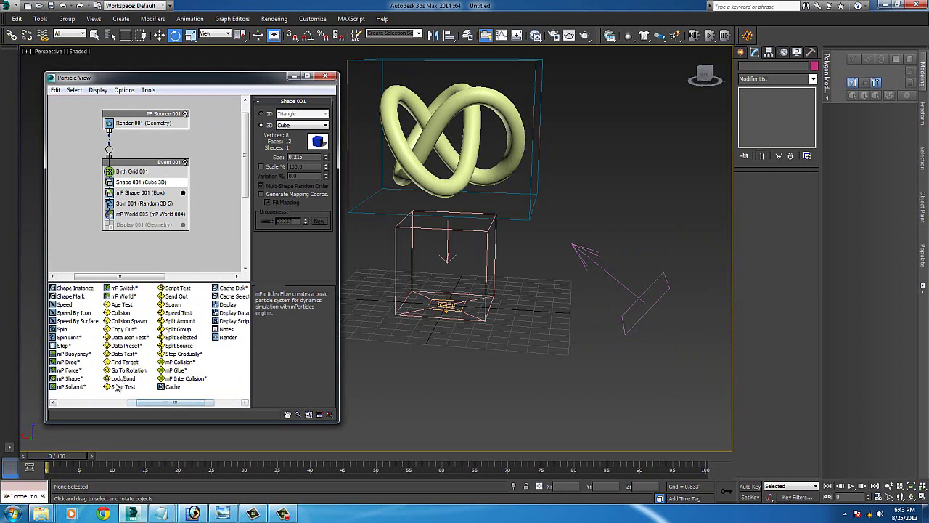
pyautogui.moveTo(69, 370); pyautogui.dragTo(143, 226)
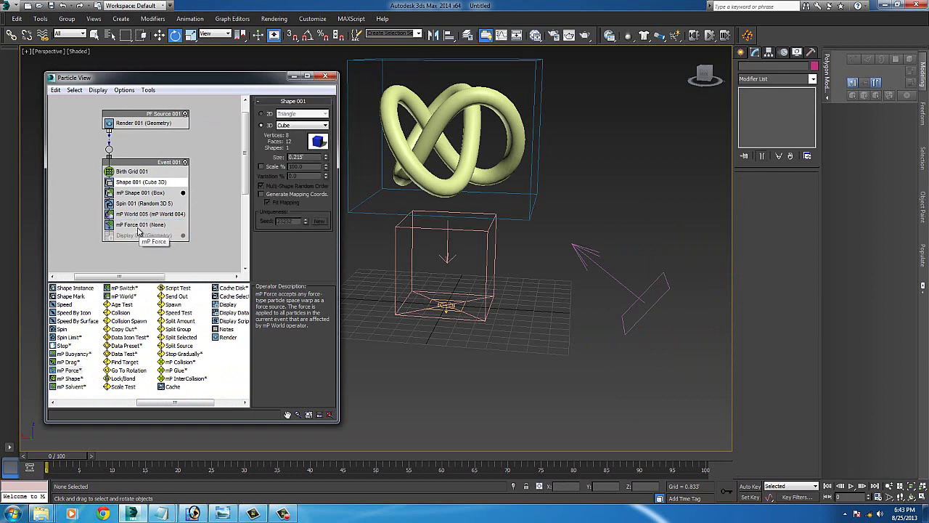
pyautogui.click(145, 225)
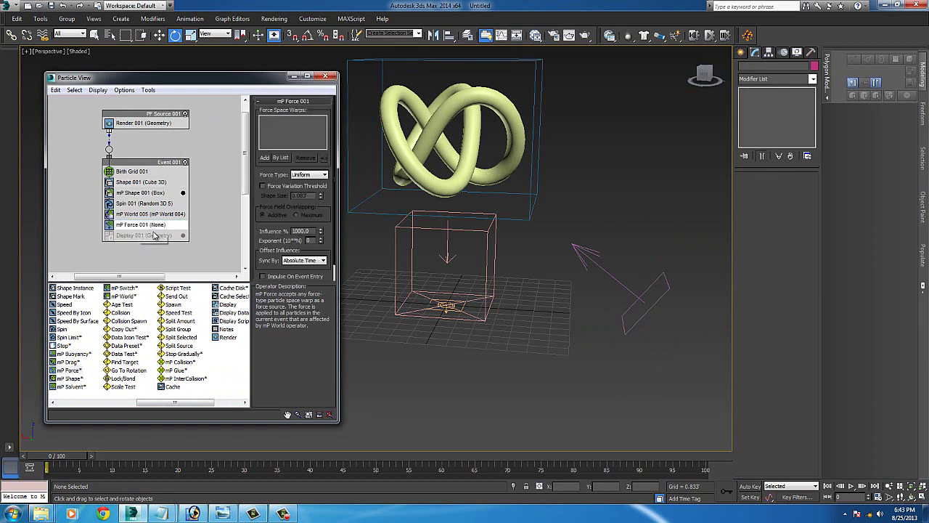
pyautogui.click(575, 248)
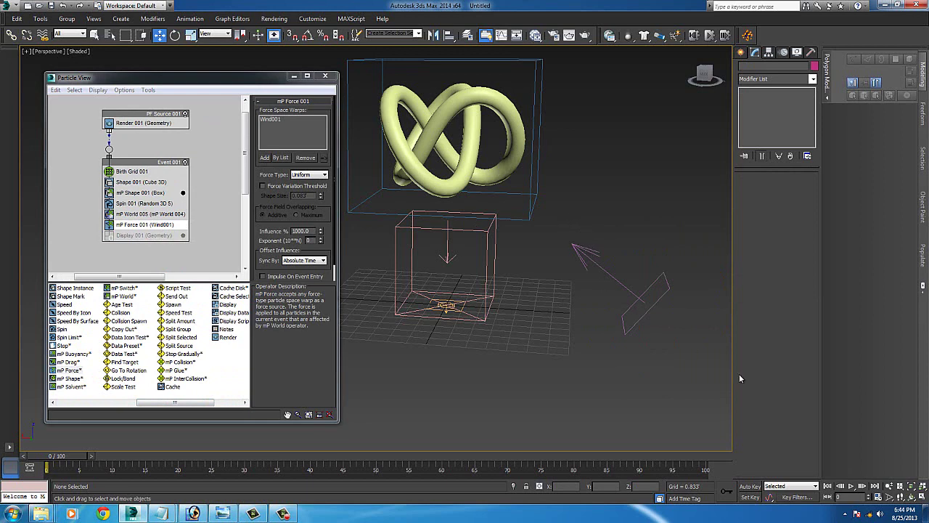
# Play the simulation with the wind force, view the blown fragments from another angle, and return to the first frame.
pyautogui.click(855, 486)
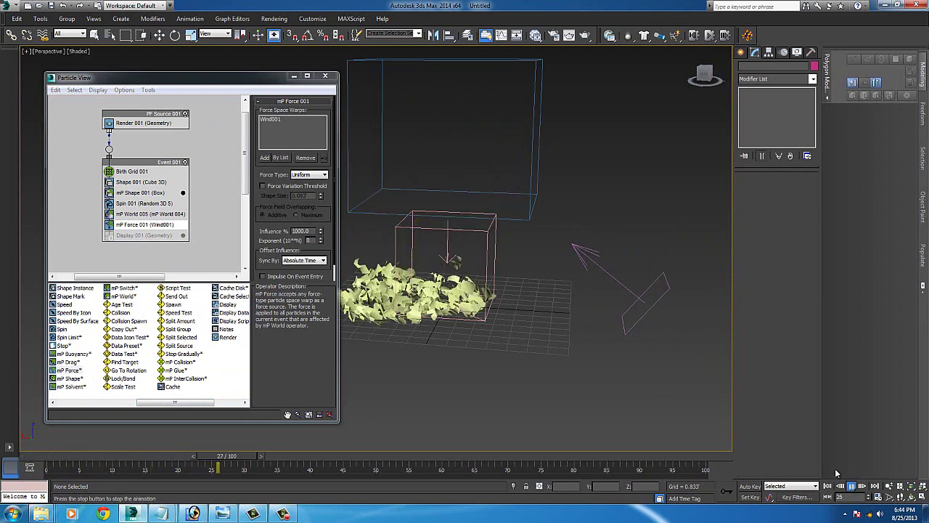
pyautogui.moveTo(557, 249); pyautogui.dragTo(645, 215, button='middle')
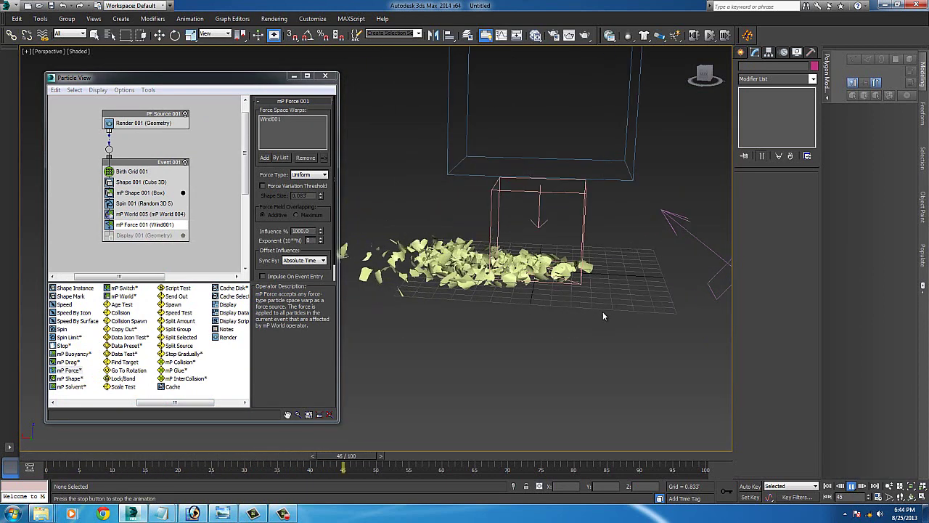
pyautogui.keyDown('alt'); pyautogui.moveTo(600, 299); pyautogui.dragTo(557, 315, button='middle'); pyautogui.keyUp('alt')
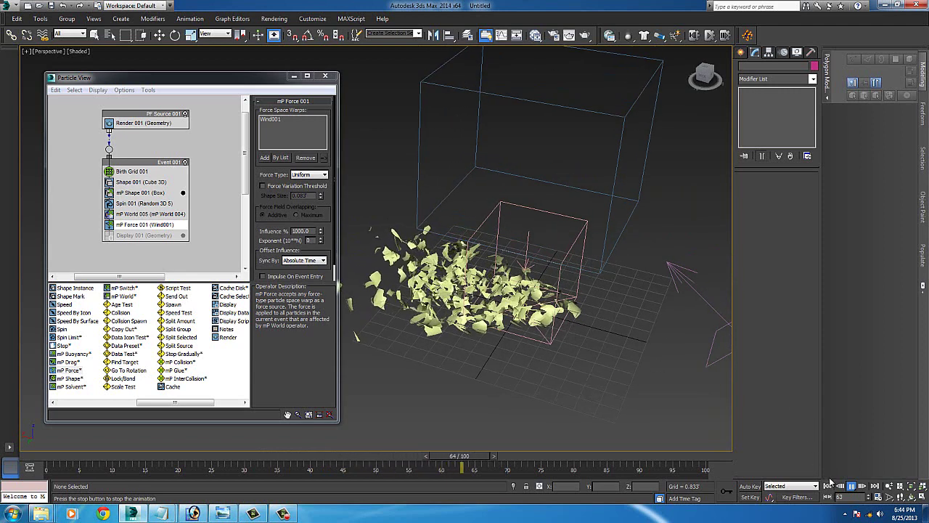
pyautogui.click(827, 484)
# Set the Wind001 strength to 3.0 and play the simulation up to frame 53.
pyautogui.press('w')
pyautogui.click(682, 272)
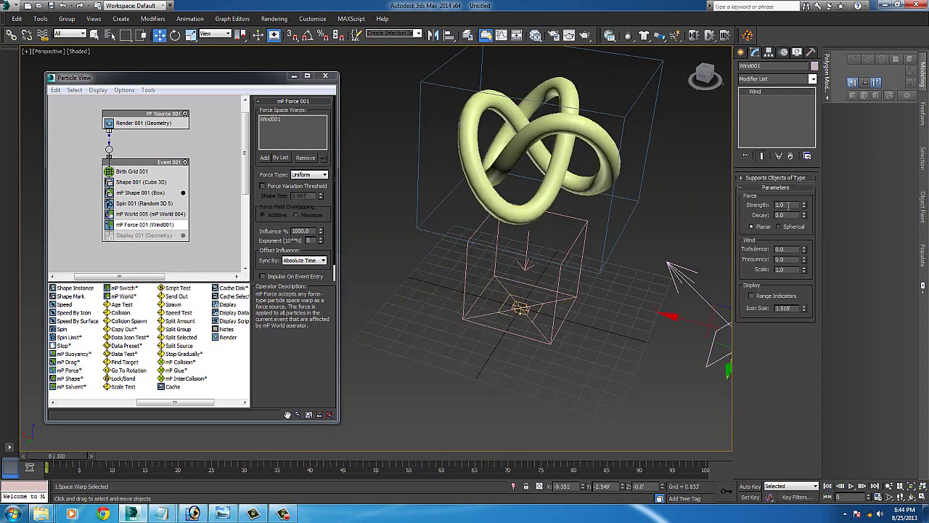
pyautogui.click(851, 485)
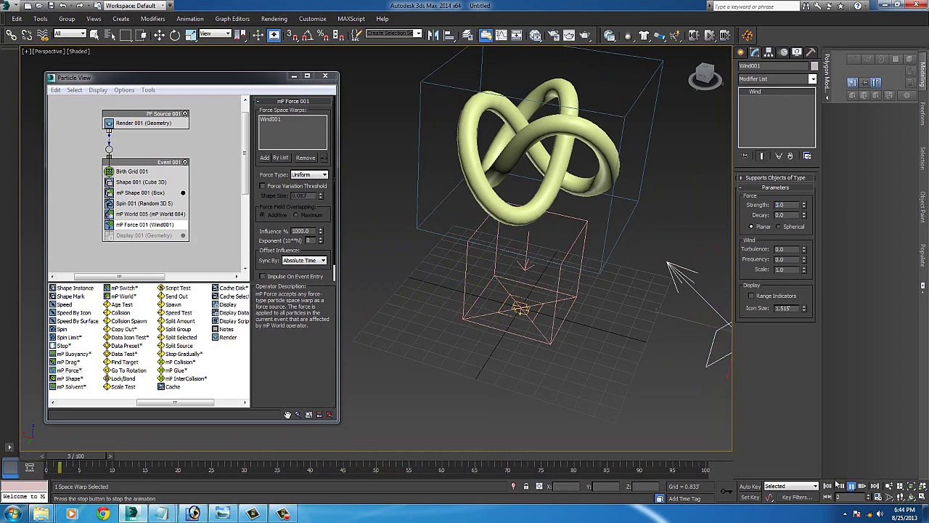
pyautogui.moveTo(587, 318); pyautogui.dragTo(428, 231, button='middle')
pyautogui.click(853, 486)
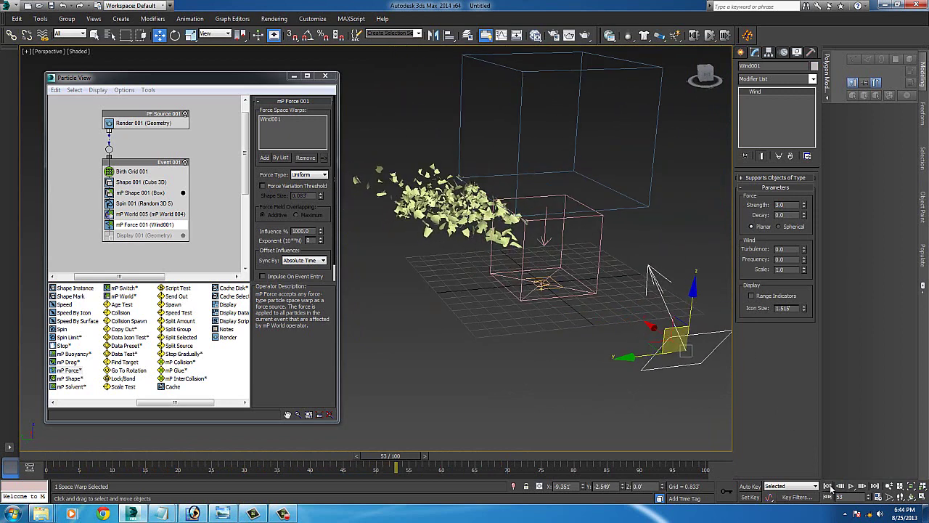
# Replay the simulation from the first frame, stop at frame 45, and examine the wind-blown fragments.
pyautogui.click(829, 487)
pyautogui.click(850, 487)
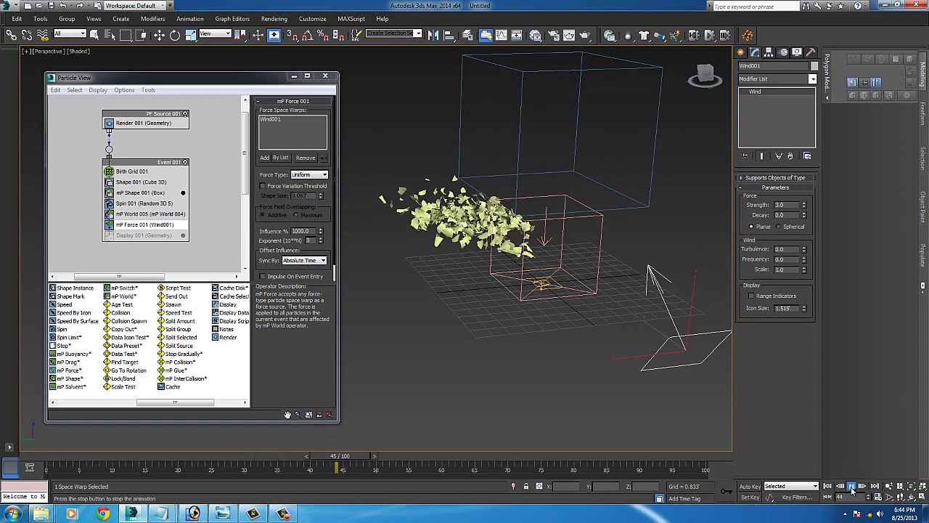
pyautogui.click(850, 489)
pyautogui.keyDown('alt'); pyautogui.moveTo(506, 245); pyautogui.dragTo(528, 280, button='middle'); pyautogui.keyUp('alt')
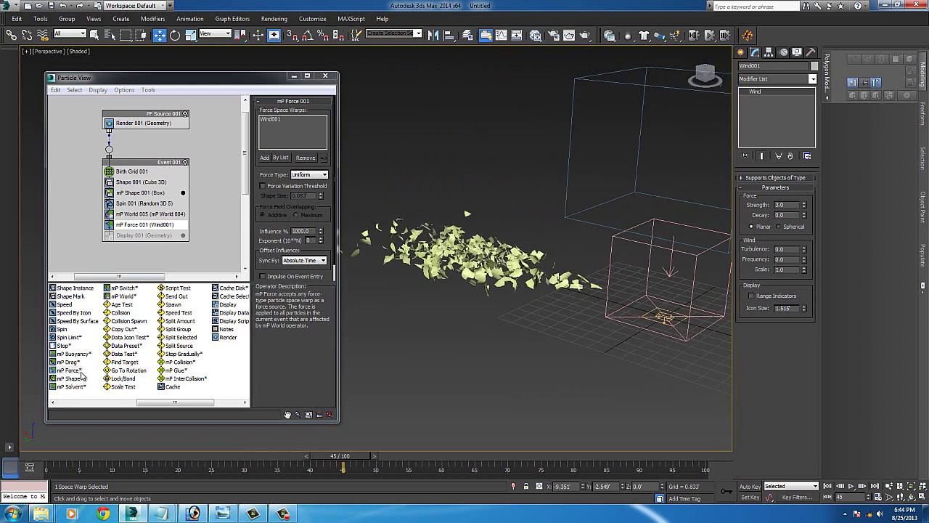
# Minimize Particle View, bring the whole scene into view, and return to the first frame.
pyautogui.moveTo(146, 403); pyautogui.dragTo(59, 404)
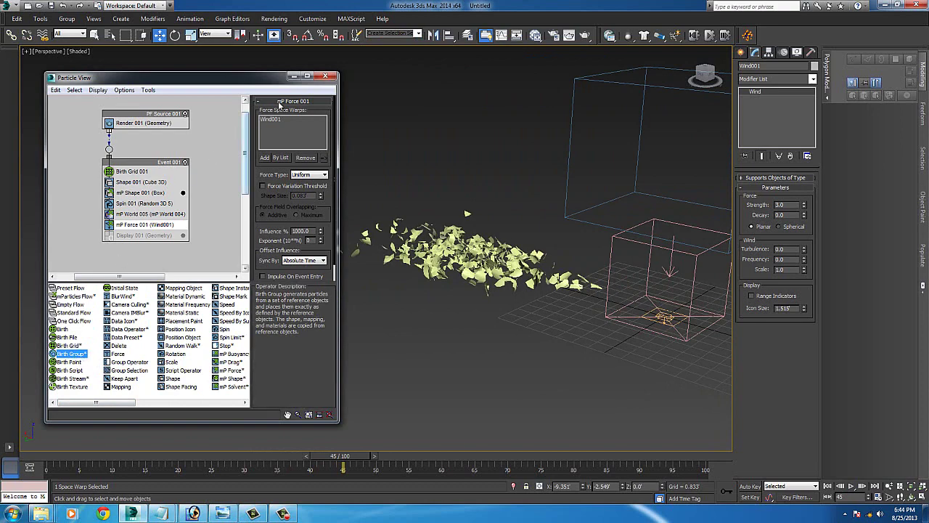
pyautogui.click(293, 76)
pyautogui.keyDown('alt'); pyautogui.moveTo(508, 254); pyautogui.dragTo(451, 270, button='middle'); pyautogui.keyUp('alt')
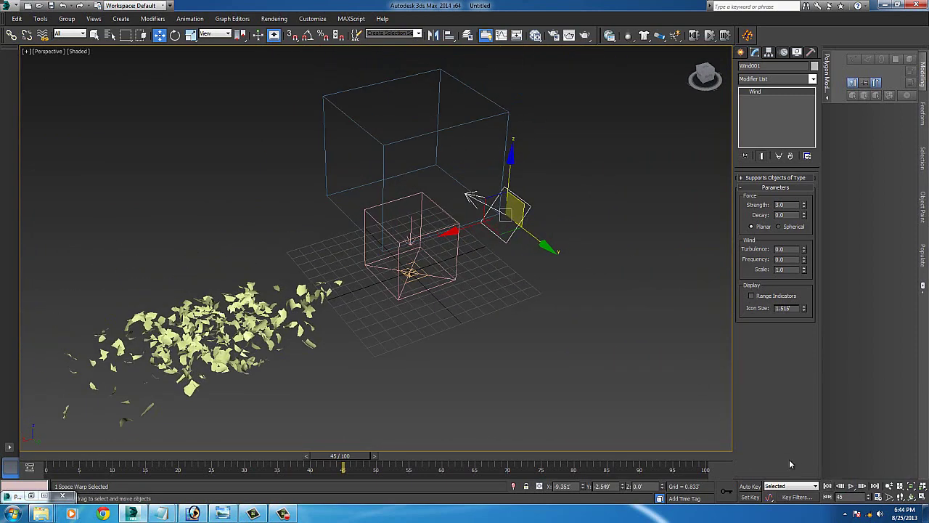
pyautogui.click(827, 486)
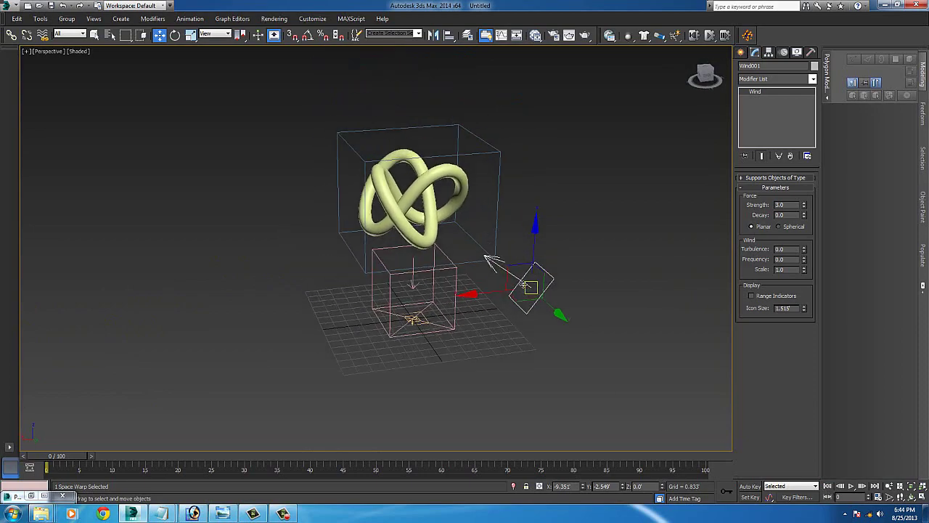